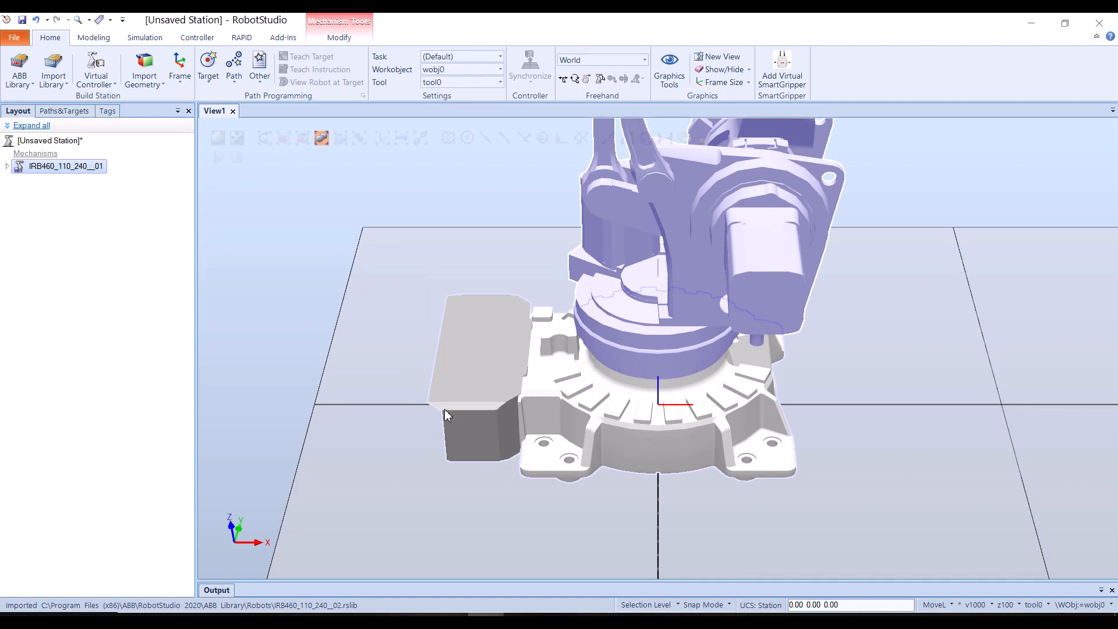
Create a virtual controller from the layout for the IRB460 mechanism, keeping RobotWare 6.11.02.00.
scroll(402, 419, down, 5)
click(724, 311)
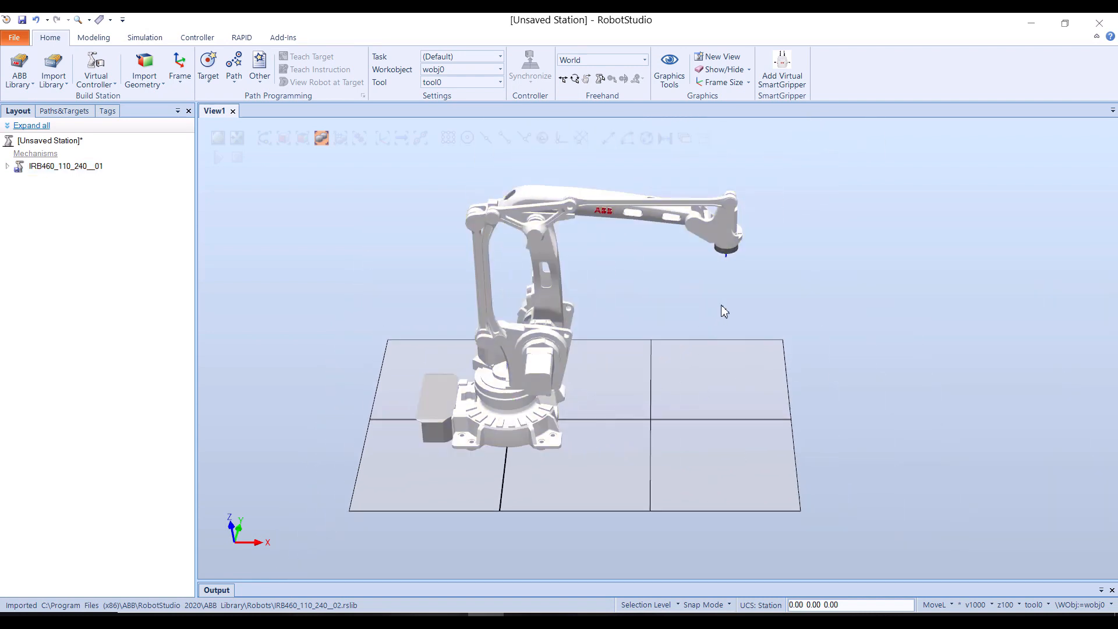
ctrl+shift+drag(724, 312, 705, 277)
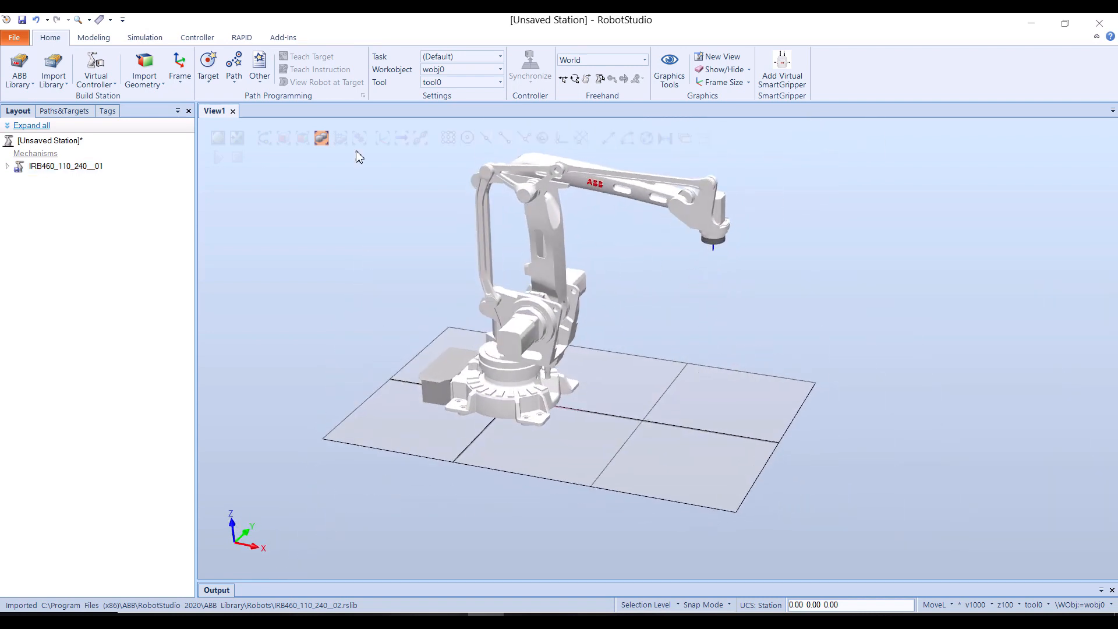
click(103, 88)
click(120, 102)
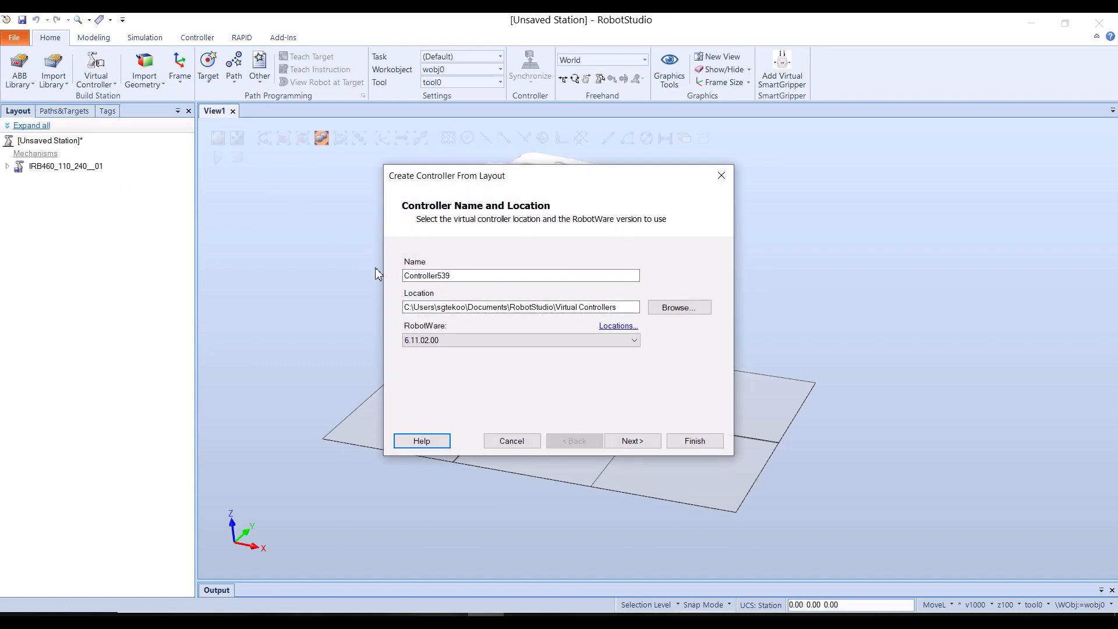
click(651, 454)
click(650, 451)
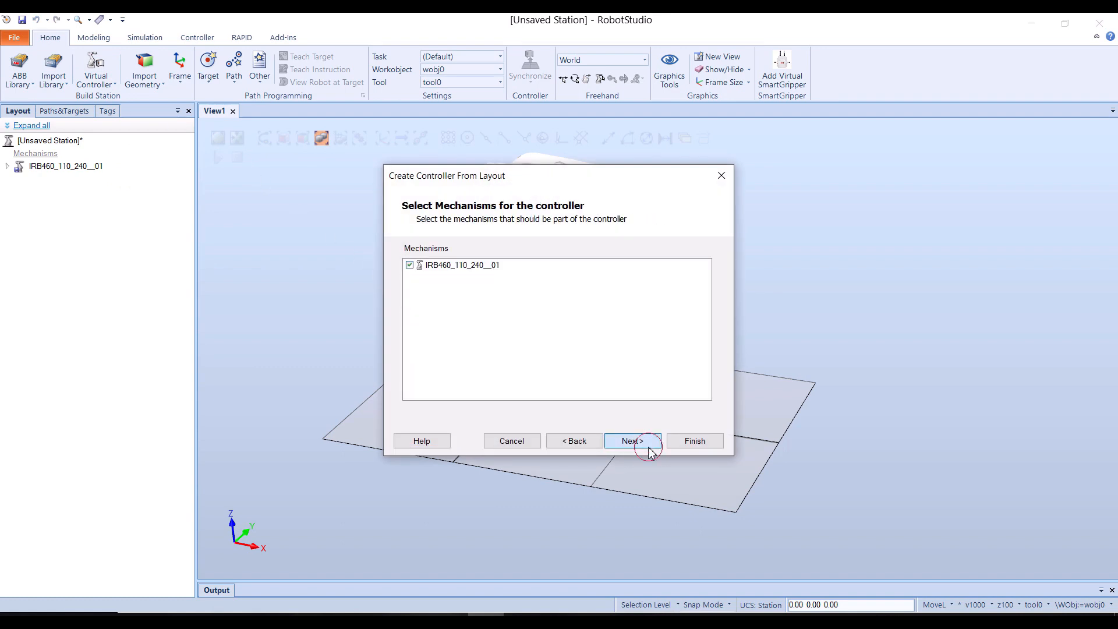
click(693, 441)
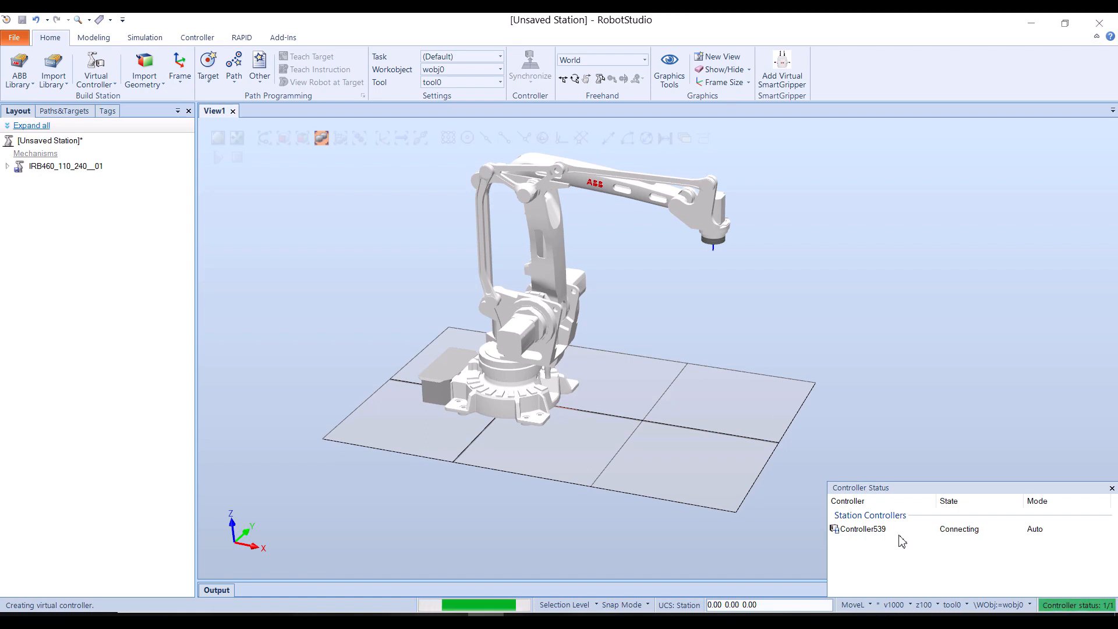
click(842, 440)
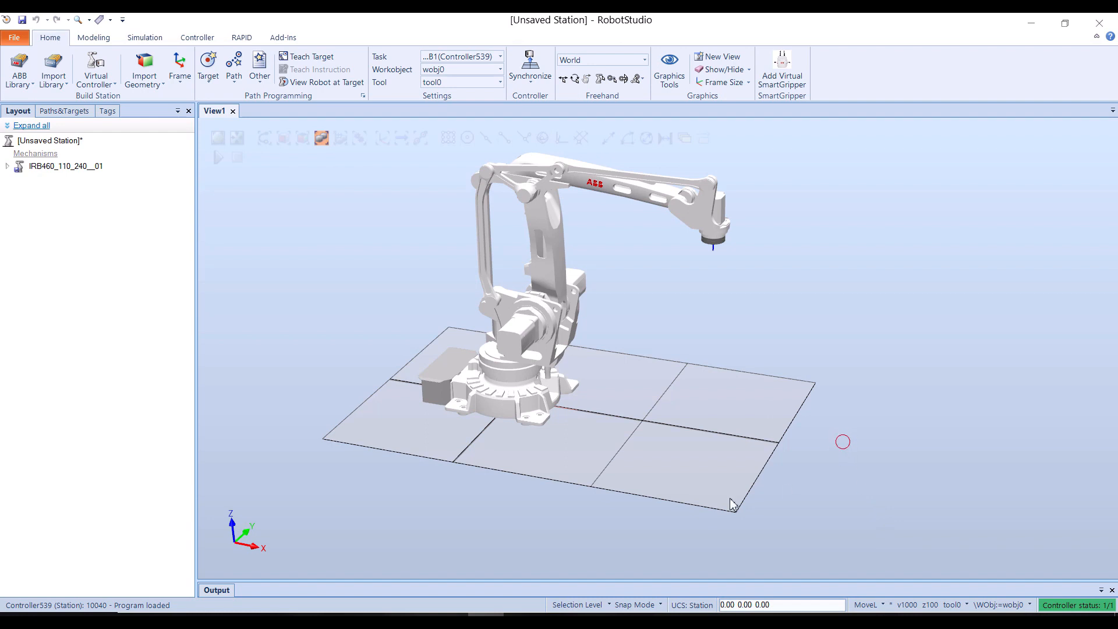
Show the controller's paths and targets, and expand task T_ROB1 down to the contents of work object wobj0.
scroll(598, 494, down, 3)
scroll(641, 334, up, 2)
click(74, 112)
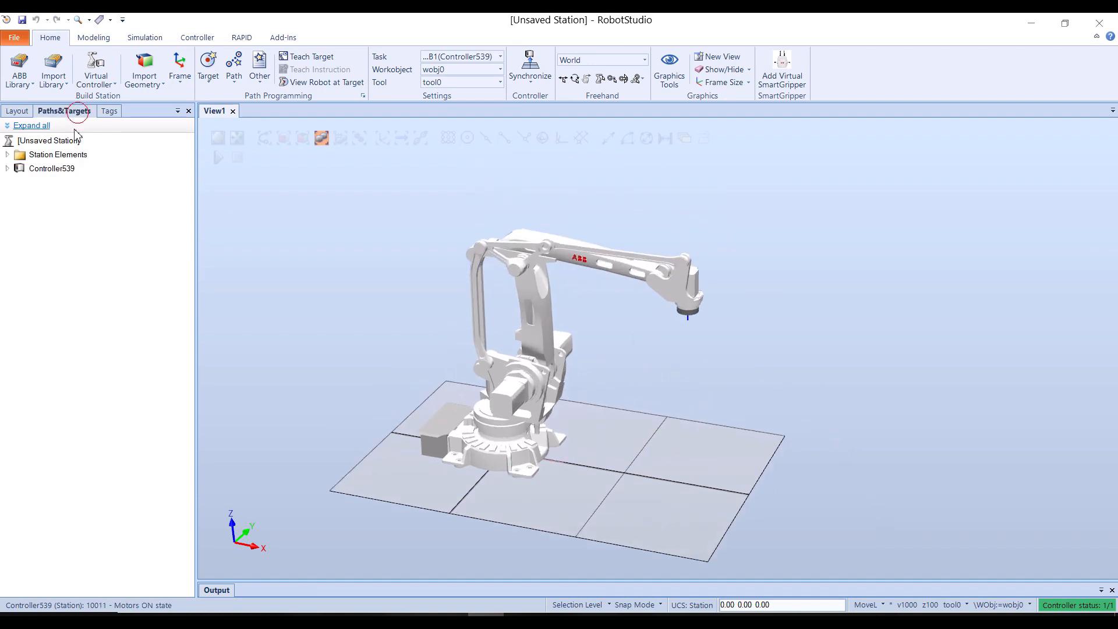
click(6, 169)
click(18, 182)
click(30, 210)
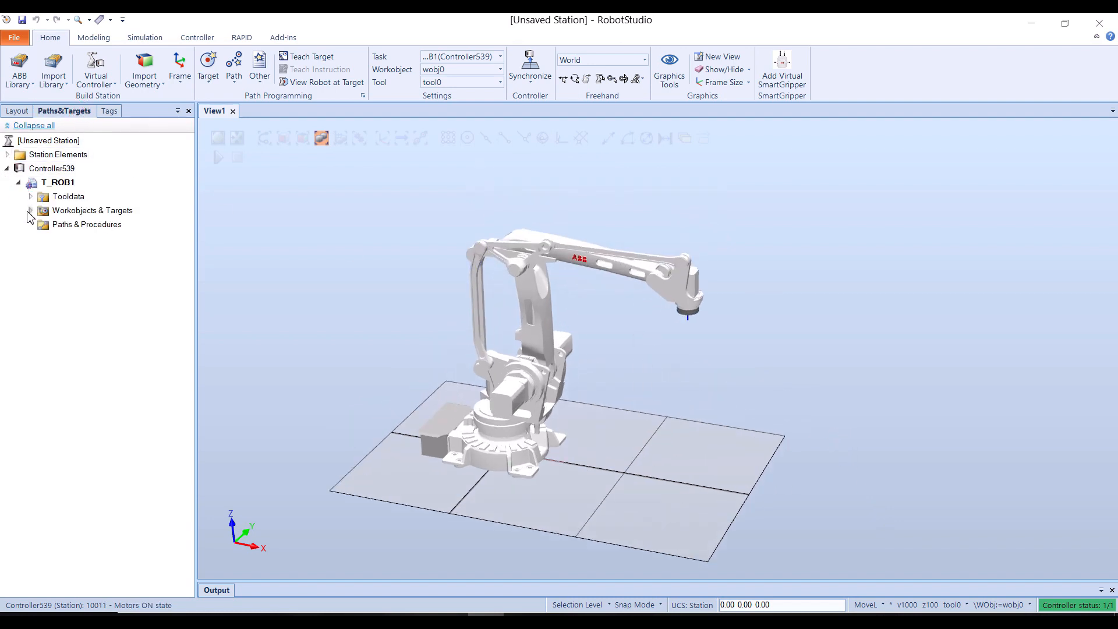
click(42, 225)
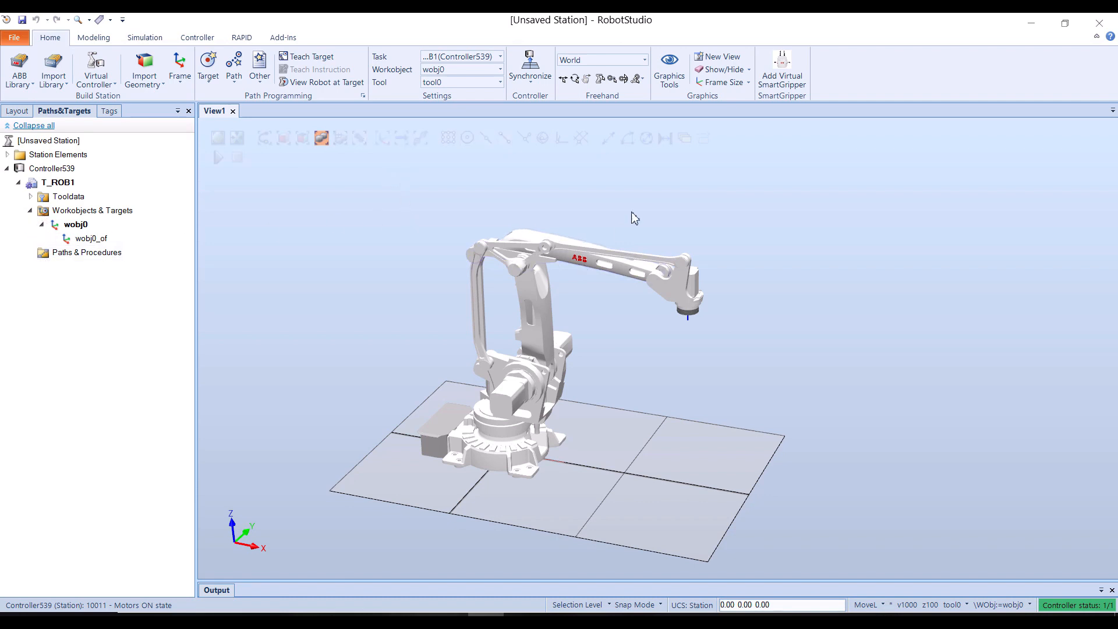
Jog the robot flange linearly along X back toward the base and teach a target there in wobj0.
ctrl+shift+drag(634, 217, 653, 198)
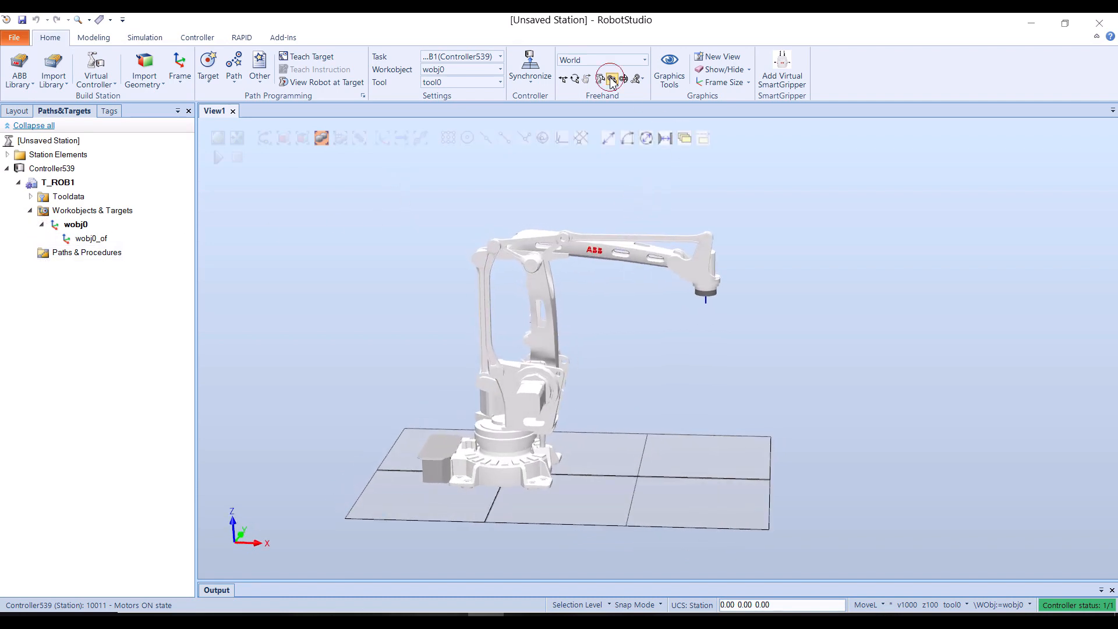
click(675, 244)
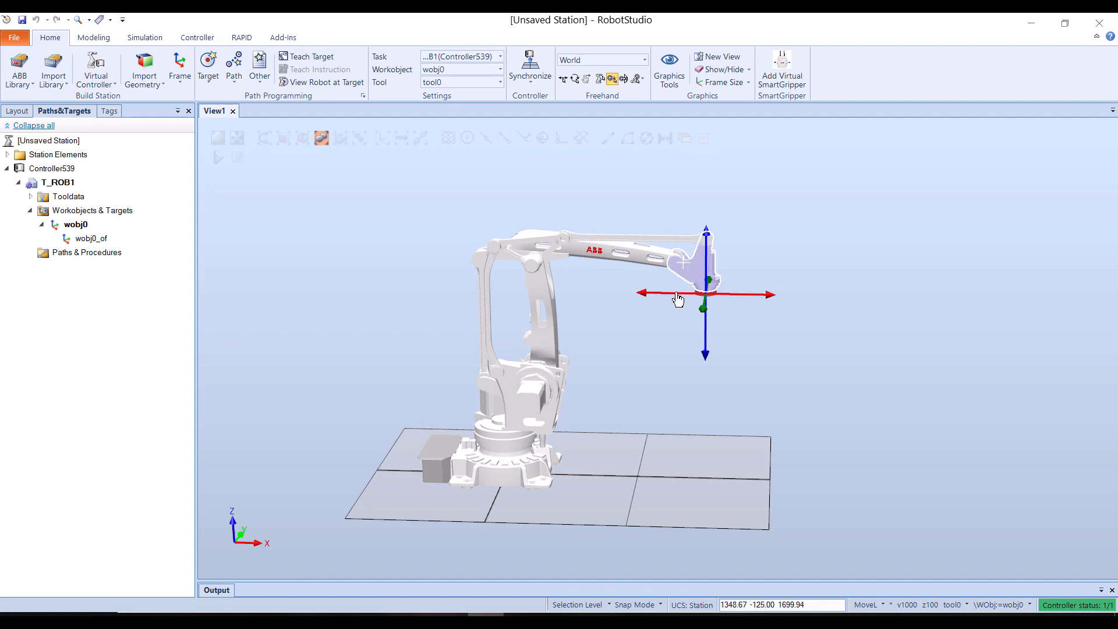
mouse_move(678, 299)
mouse_down()
mouse_move(597, 294)
mouse_move(633, 343)
mouse_move(646, 314)
mouse_move(674, 315)
mouse_up()
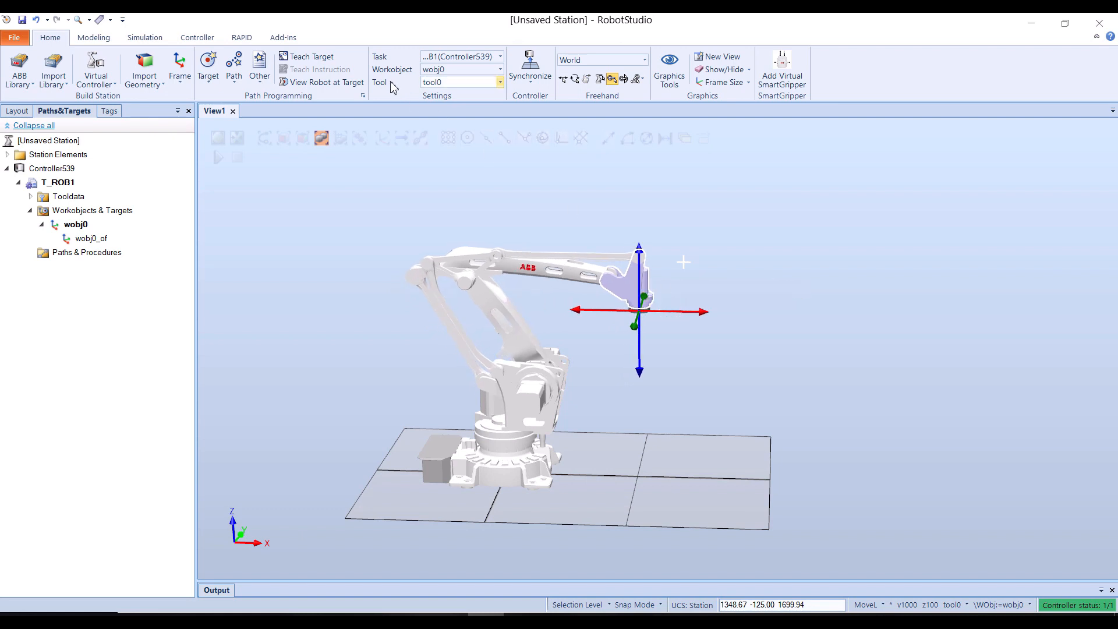
click(307, 57)
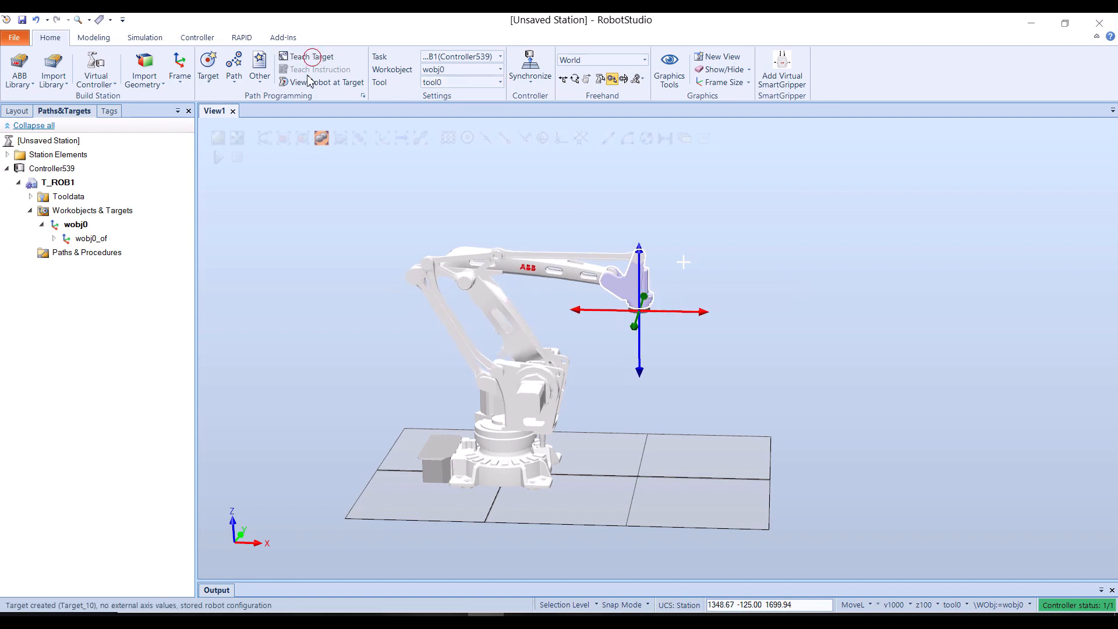
click(54, 238)
click(253, 261)
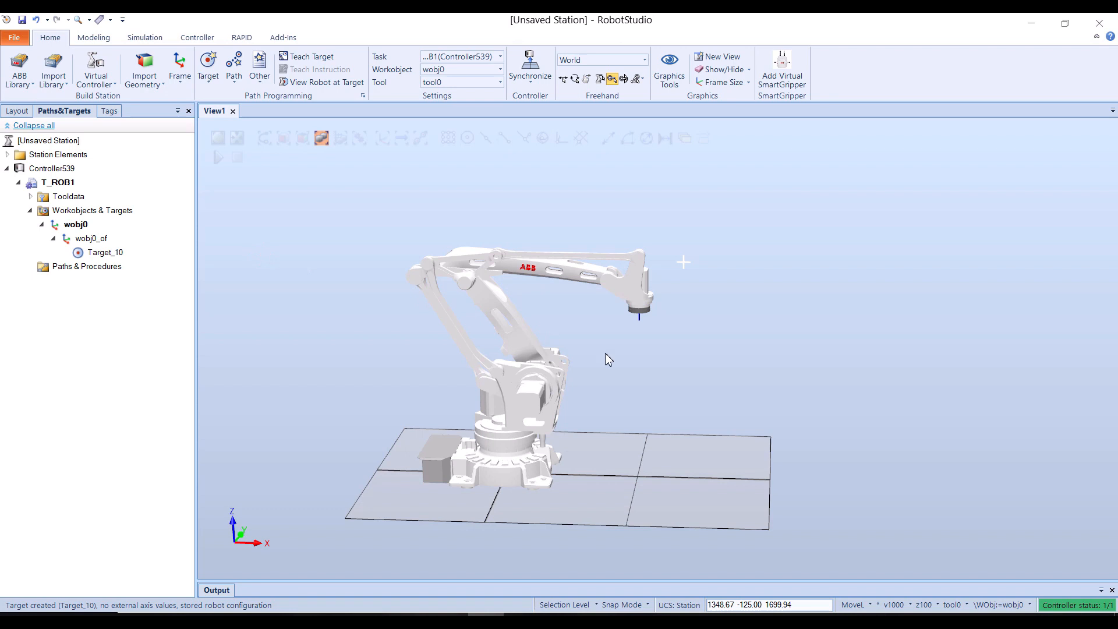
Set the default move instruction zone to z10 and create two empty paths in T_ROB1.
click(926, 604)
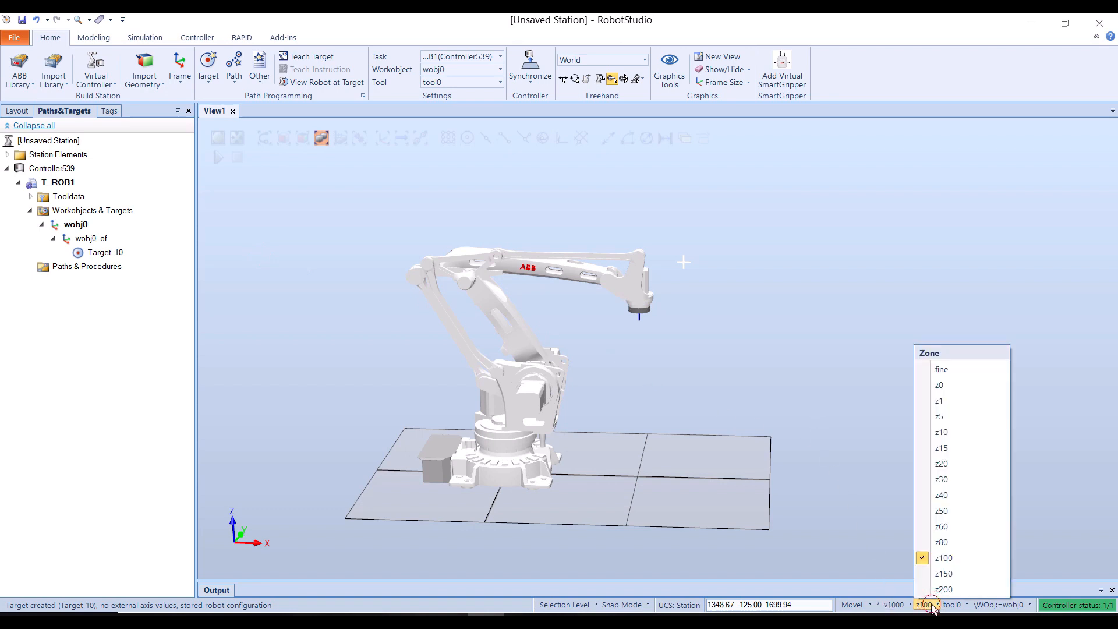
click(950, 441)
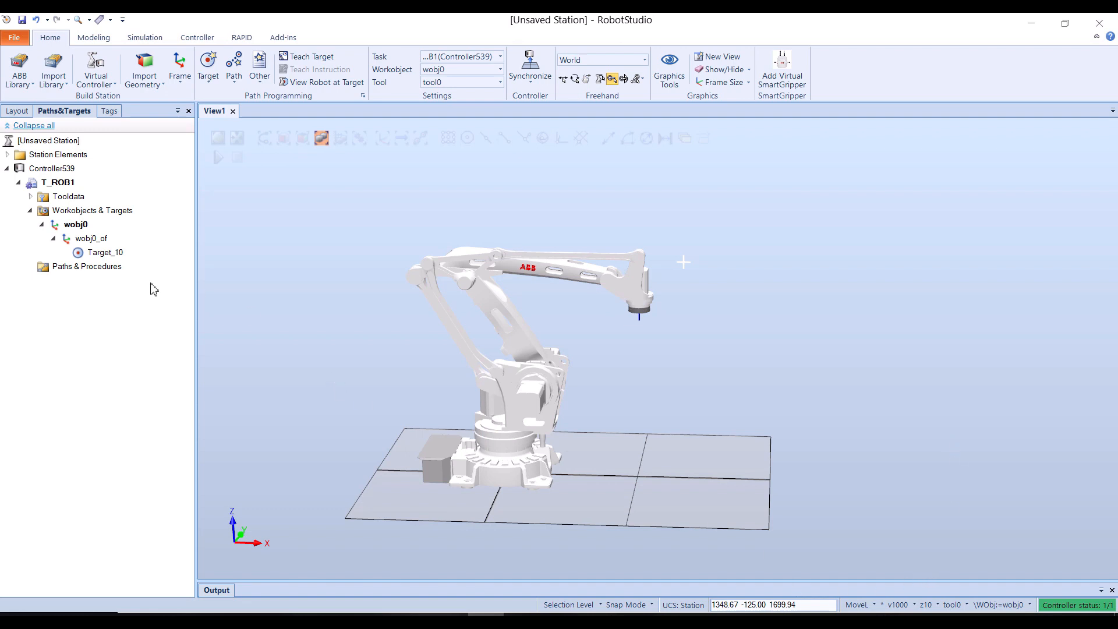
right_click(115, 268)
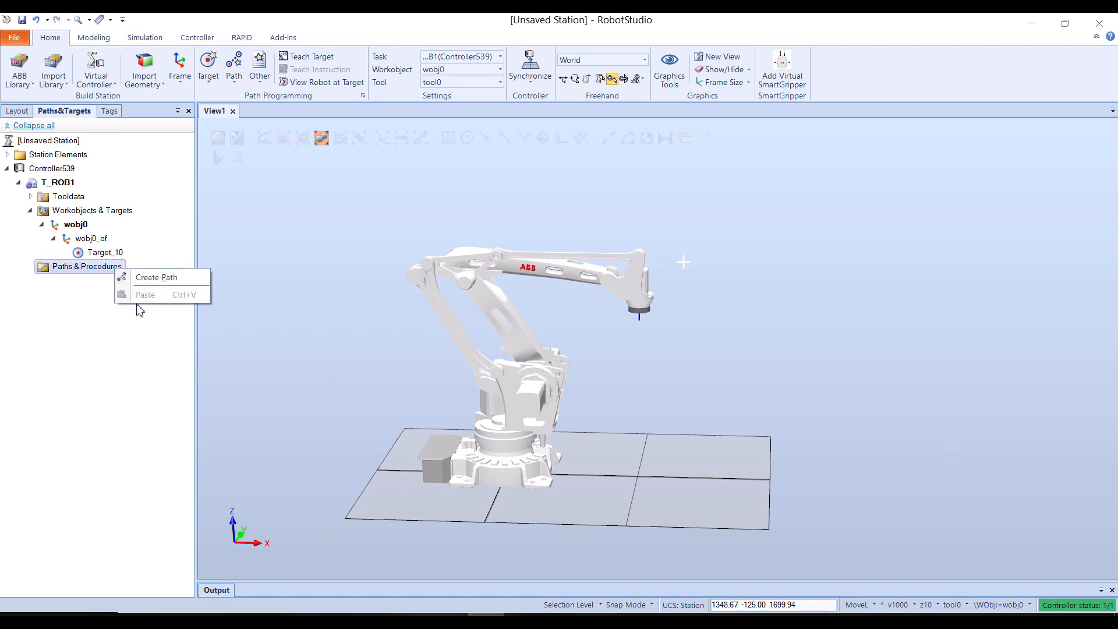
click(156, 277)
right_click(87, 267)
click(99, 278)
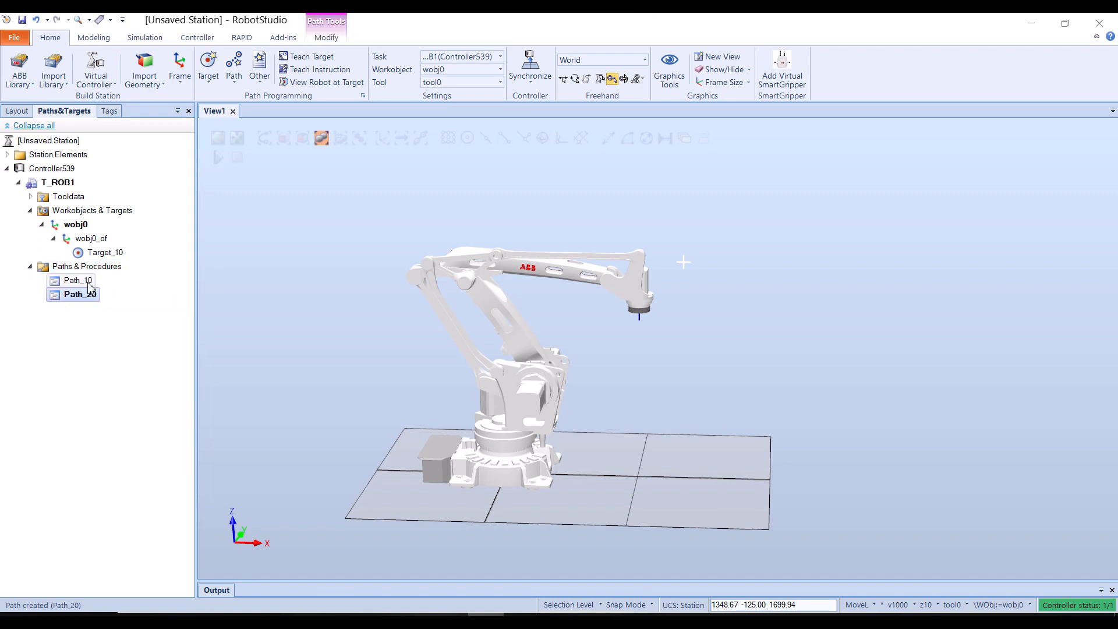
Rename the first empty path as main.
click(90, 282)
right_click(89, 282)
click(153, 564)
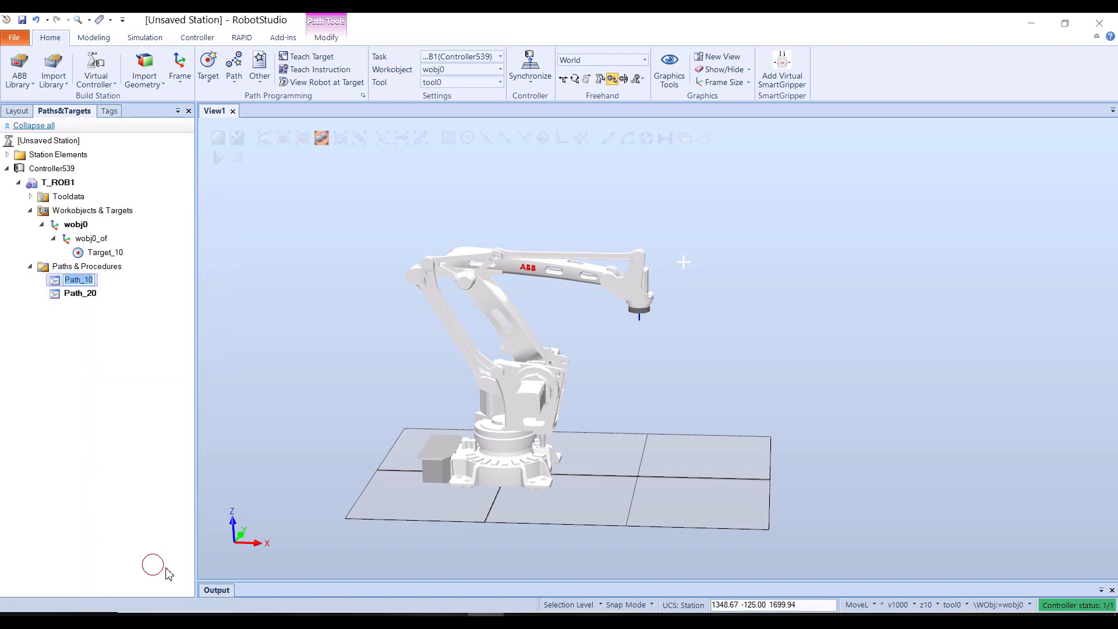
text(main)
key(Return)
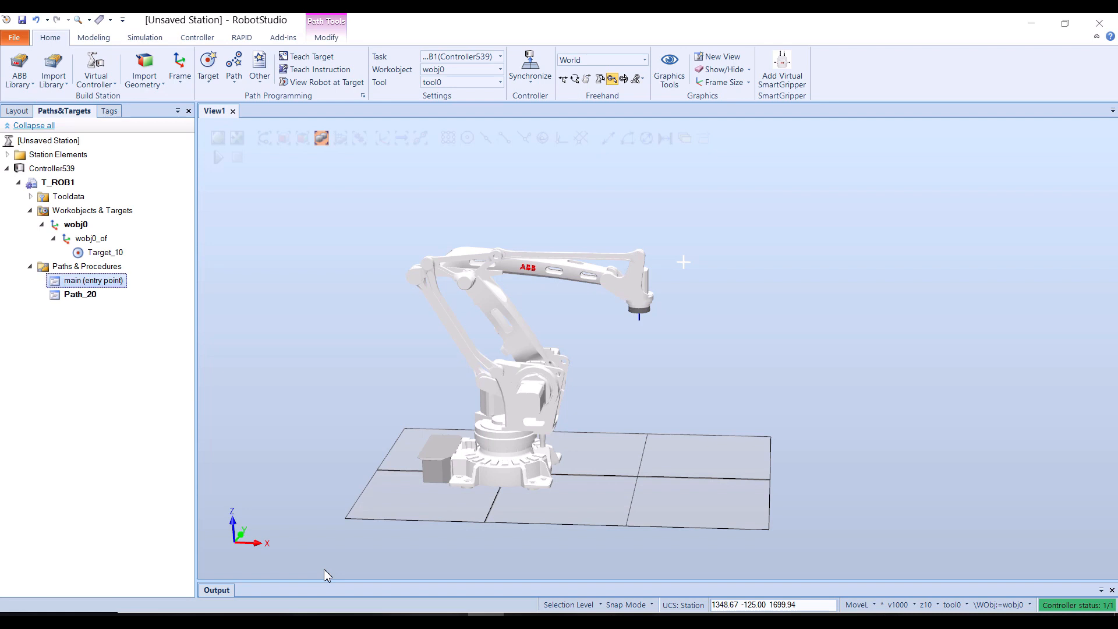
Rename the second empty path as Path_PickandPlace.
click(88, 295)
right_click(91, 296)
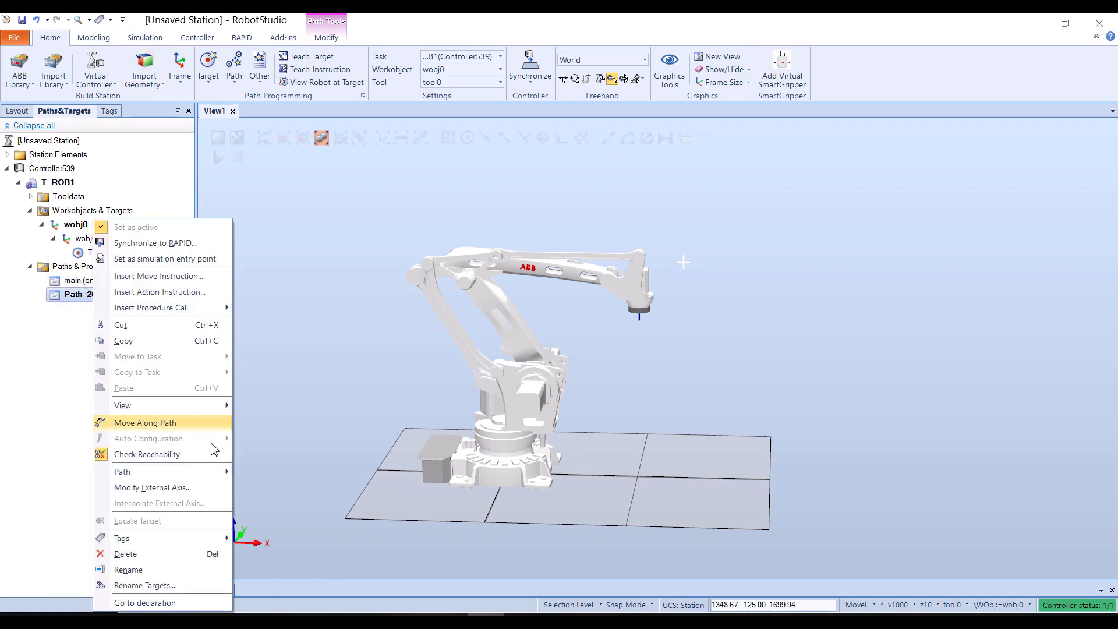
click(169, 568)
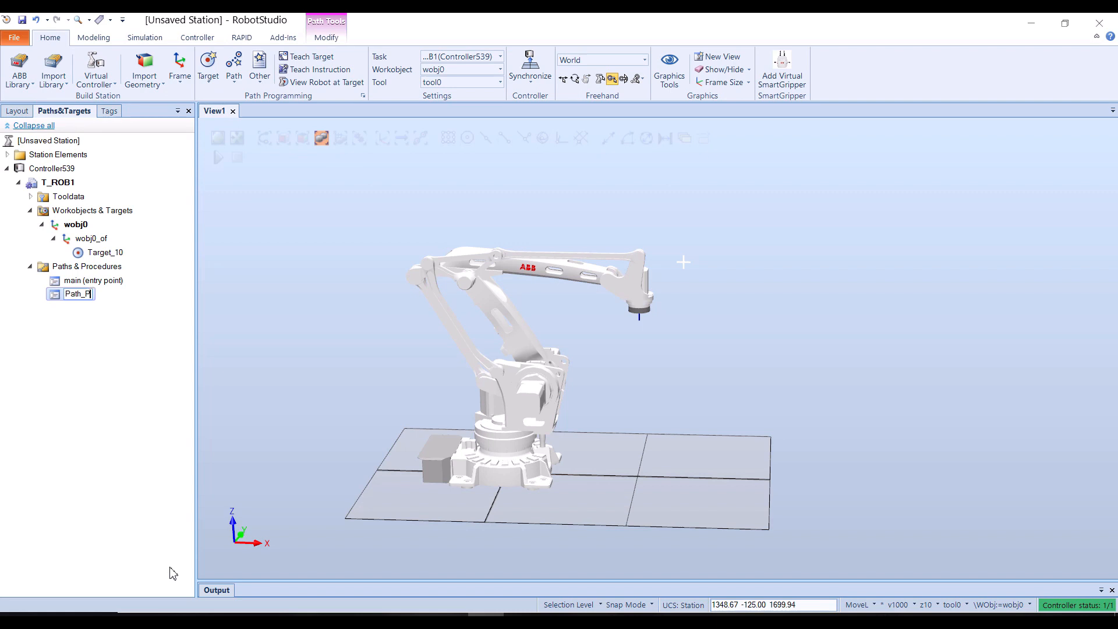
text(Path_PickandPlace)
key(Return)
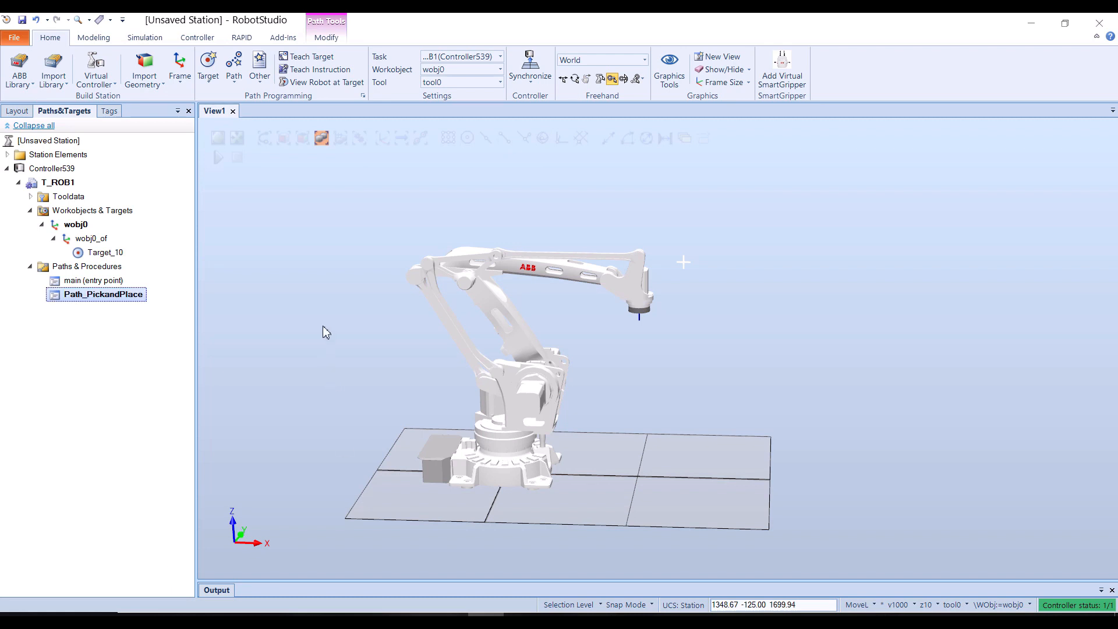
click(303, 309)
Add a procedure call to Path_PickandPlace inside main and expand main to show it.
drag(93, 297, 87, 280)
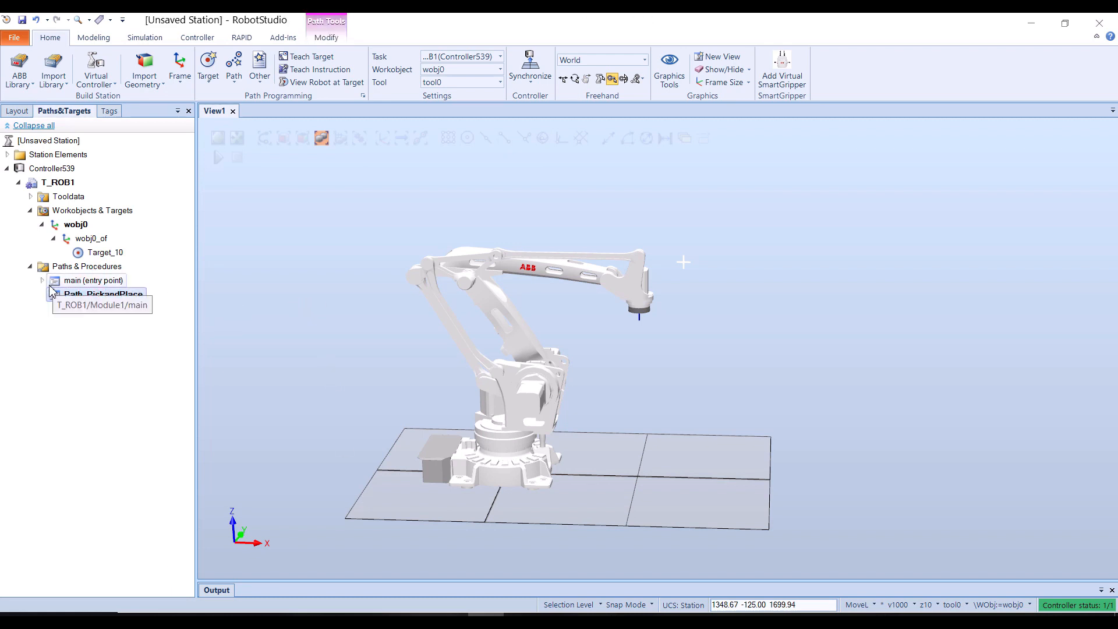
click(43, 280)
click(257, 298)
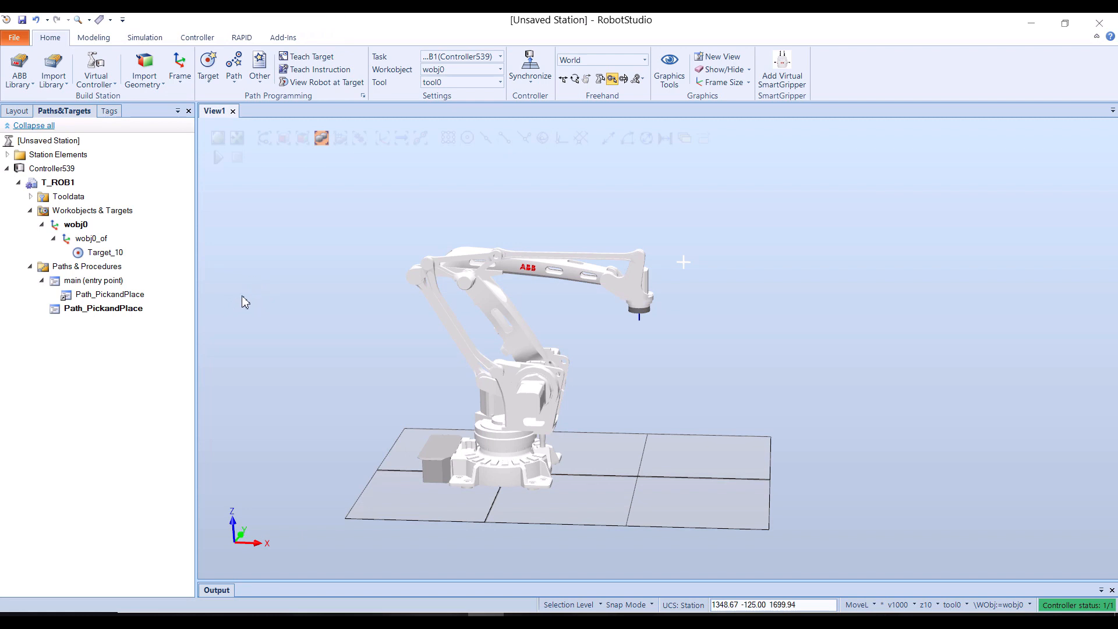
Rename the taught target under wobj0 as Home.
click(106, 253)
right_click(105, 254)
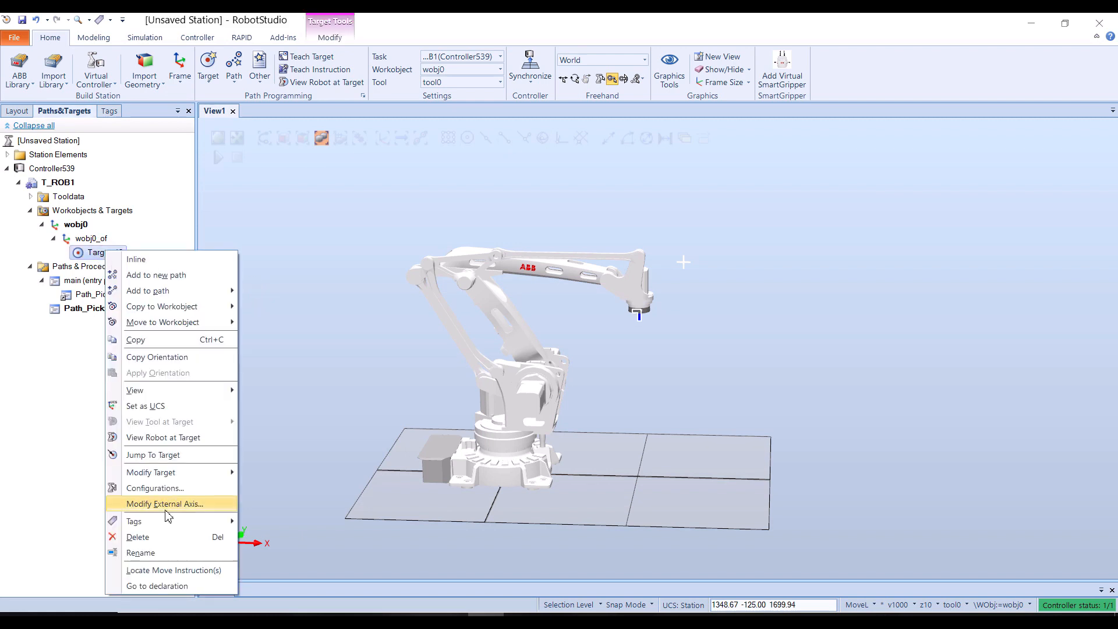
click(166, 551)
text(Home)
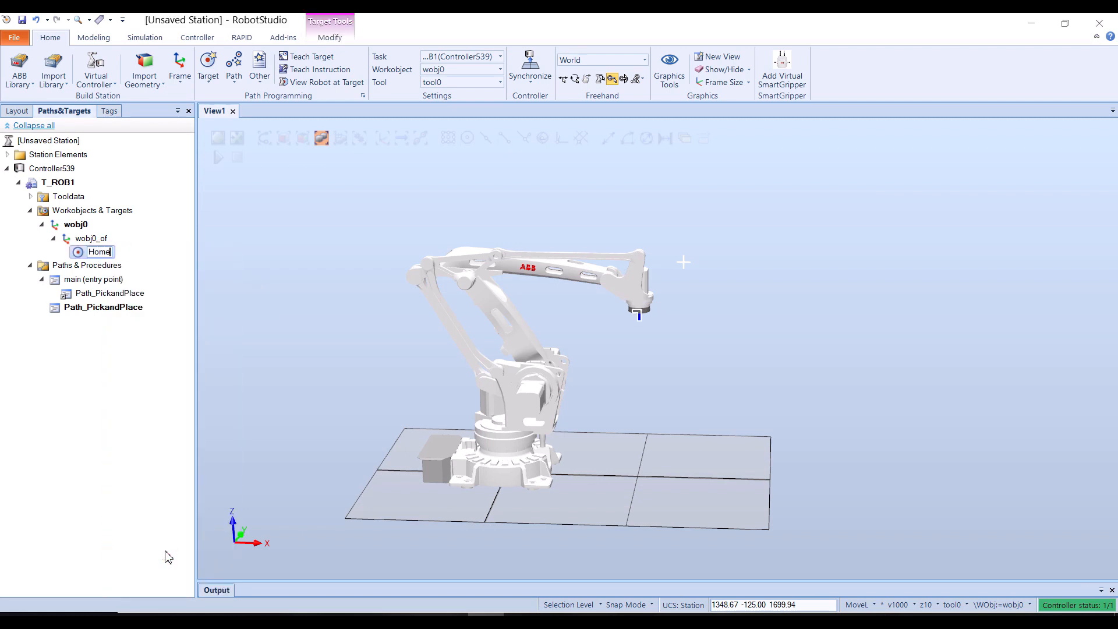
key(Return)
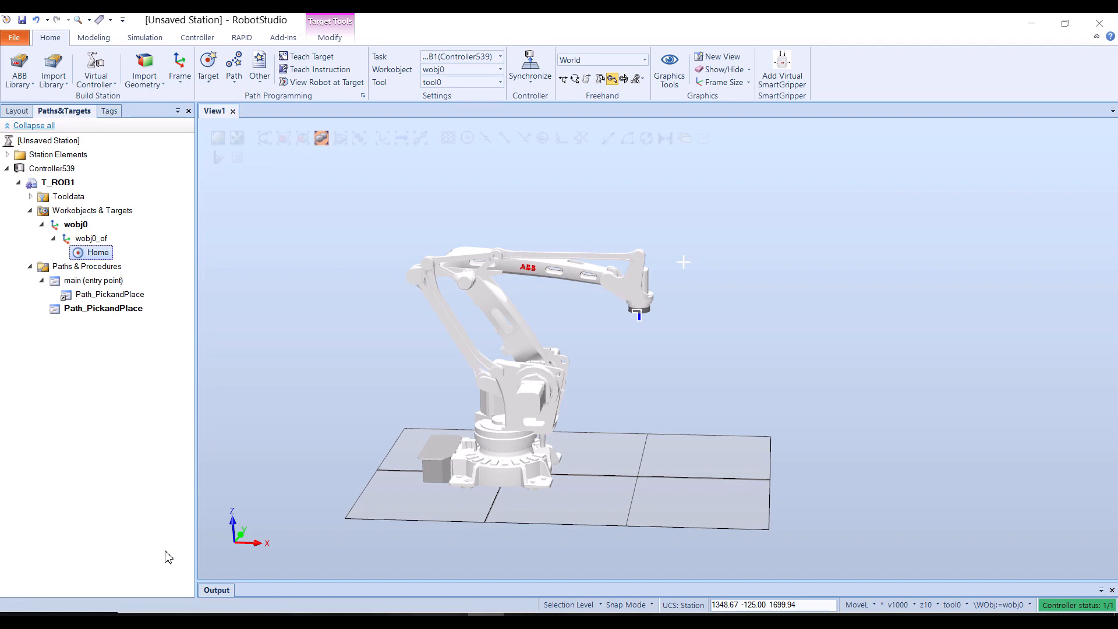
click(247, 273)
Jog the robot flange linearly away from the base, down close to the floor and sideways along Y to a pick position.
ctrl+shift+drag(691, 371, 783, 370)
click(593, 281)
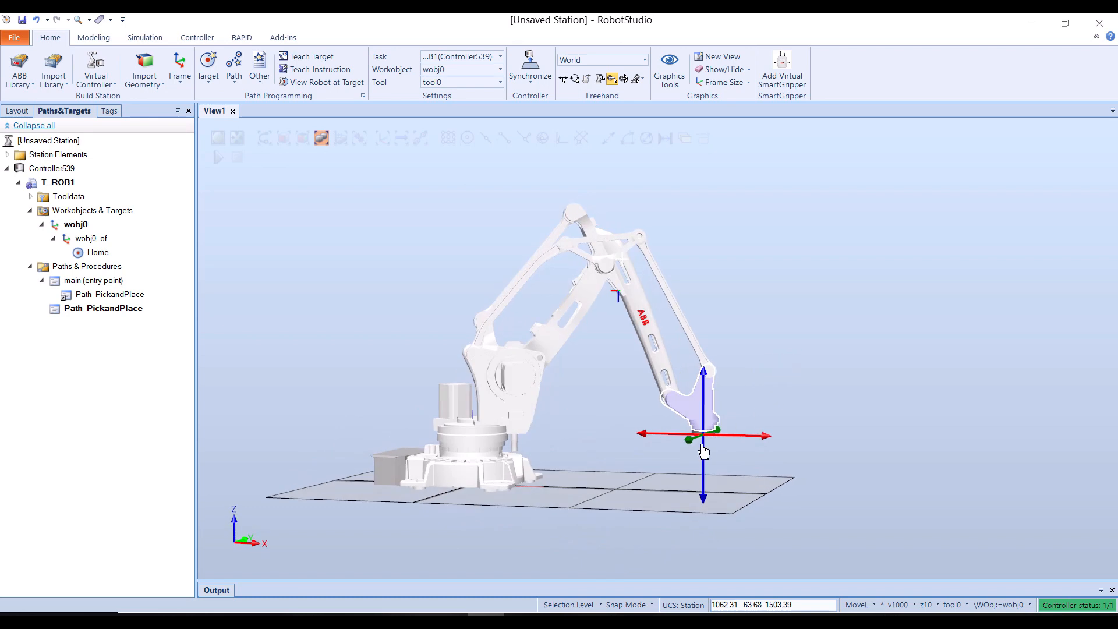
drag(702, 445, 704, 453)
ctrl+shift+drag(784, 373, 692, 412)
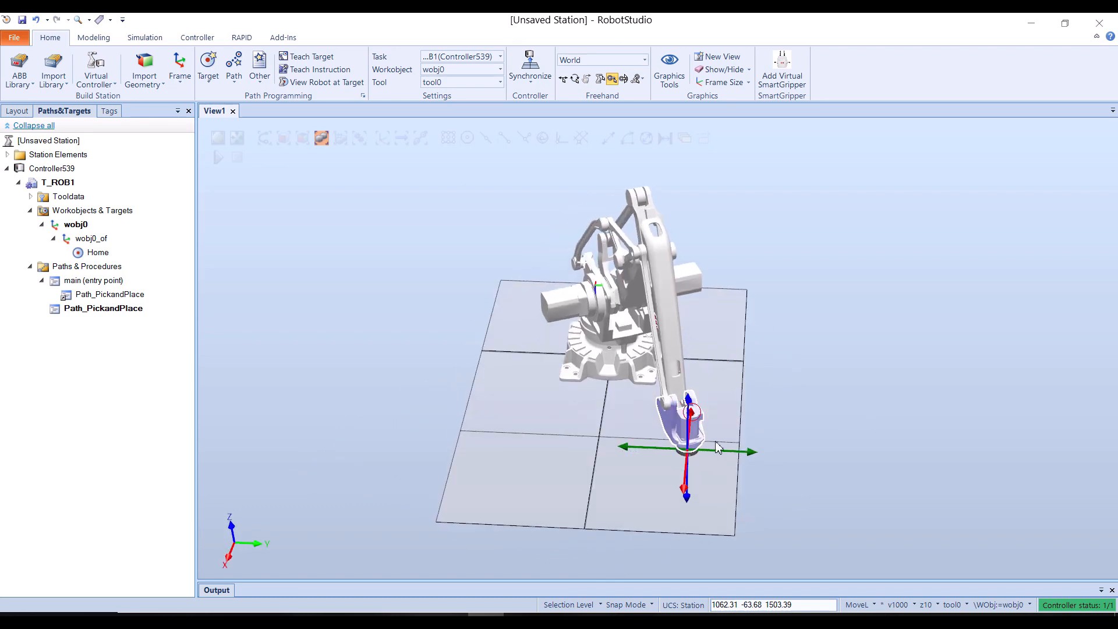
drag(722, 459, 724, 456)
ctrl+shift+drag(798, 389, 830, 356)
click(484, 258)
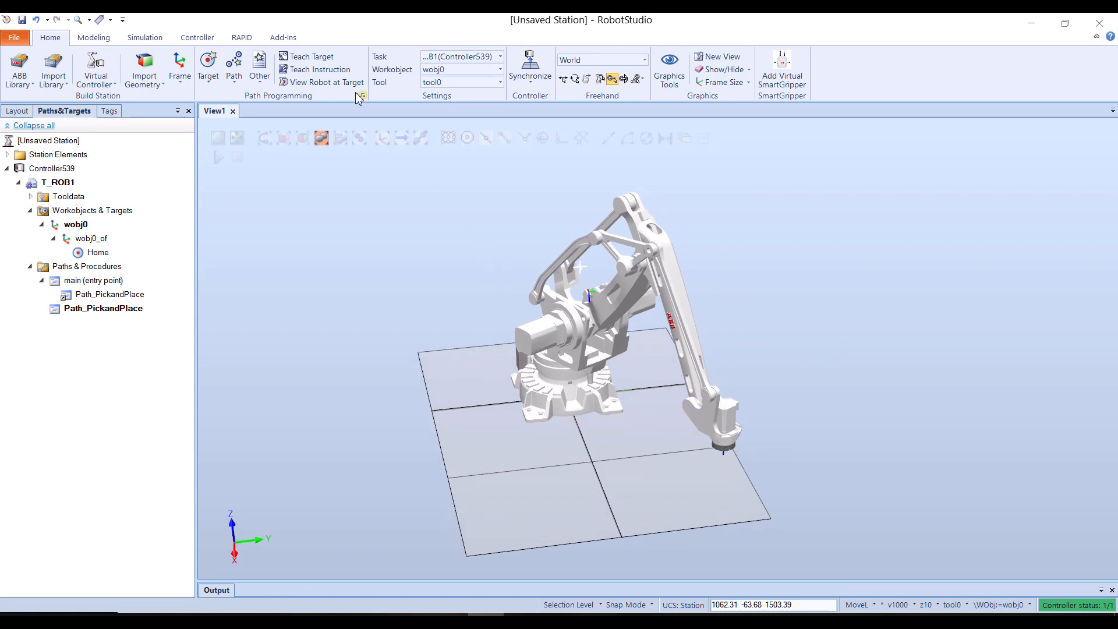
Teach a target at the robot's current position and rename it Pick.
click(321, 56)
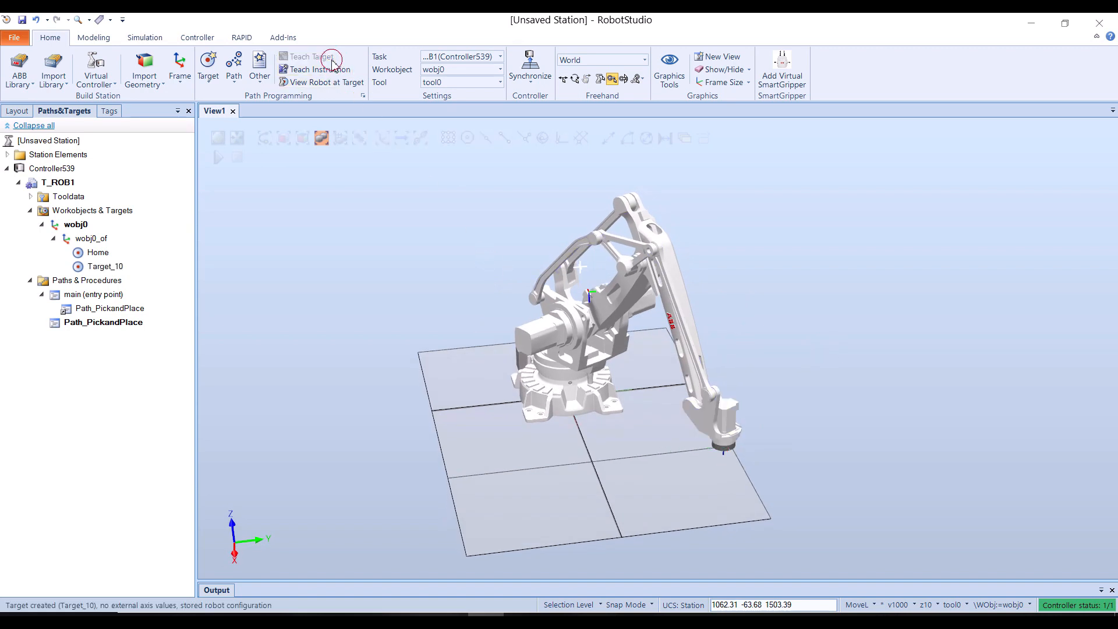
right_click(120, 268)
click(183, 569)
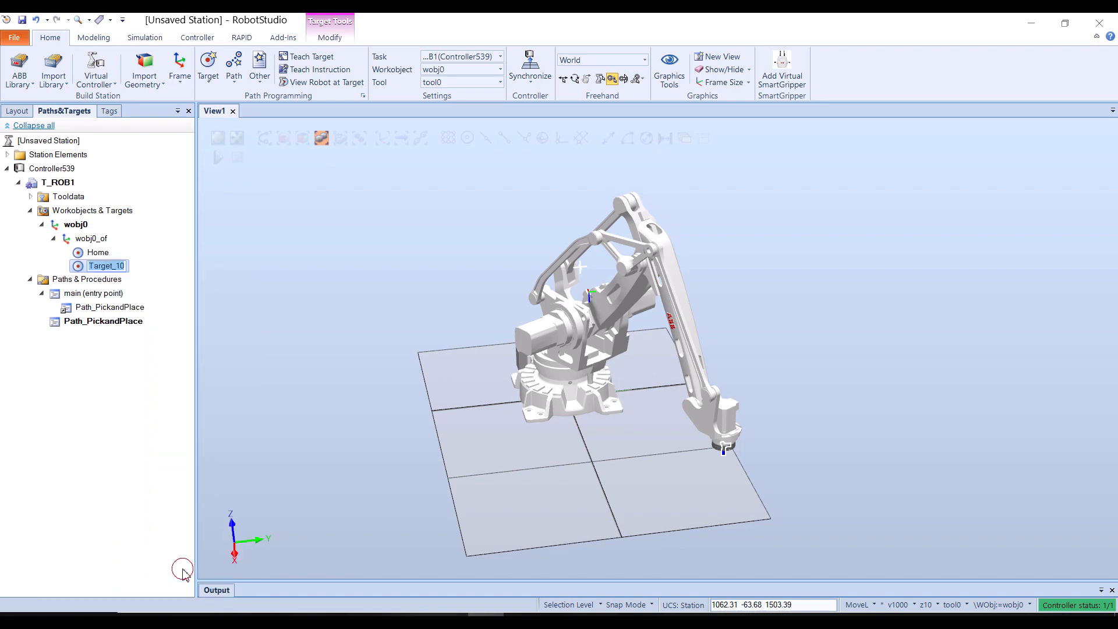
text(Pick)
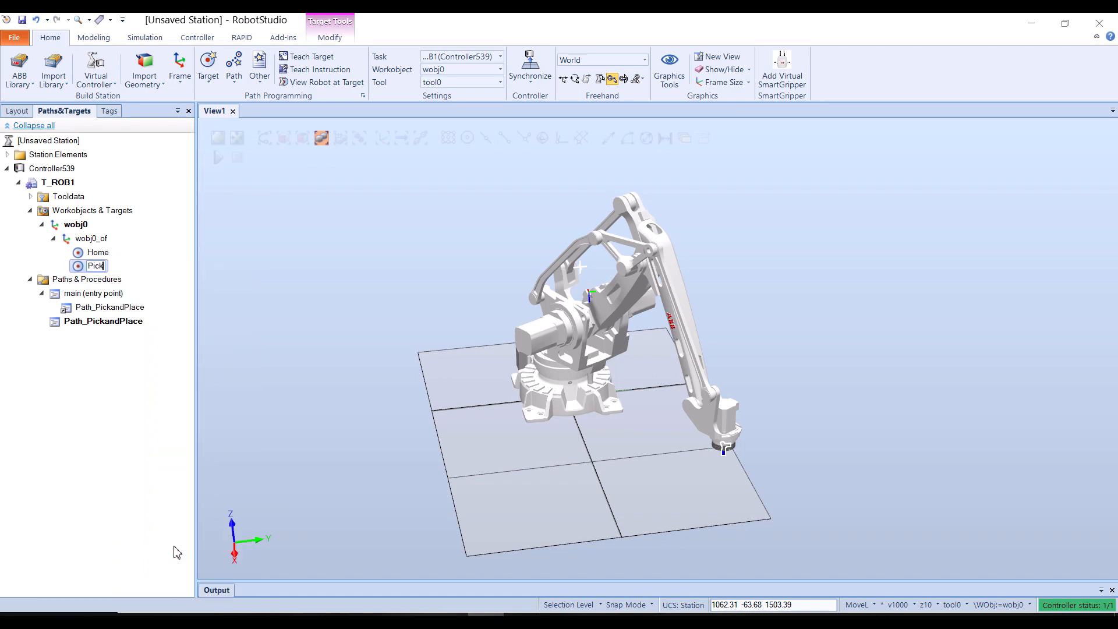
key(Return)
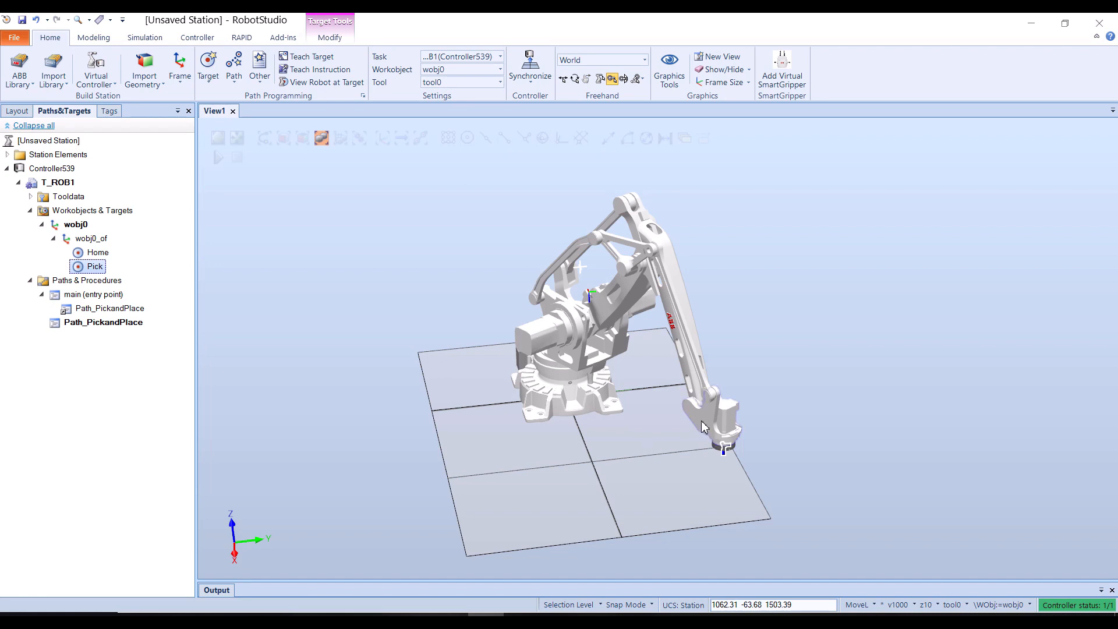
Jog the robot flange linearly along Y from the pick position to a place position on the opposite side of the base.
click(707, 447)
drag(702, 453, 471, 483)
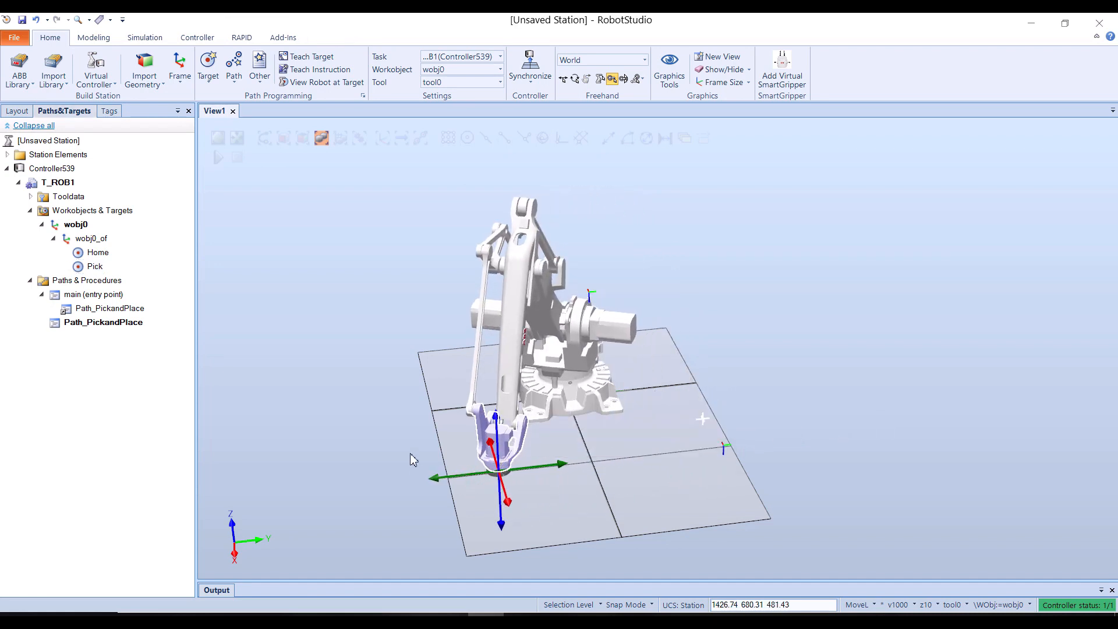
ctrl+shift+drag(410, 460, 498, 469)
drag(549, 436, 543, 434)
click(376, 298)
Teach a target at the robot's current position and rename it Place.
click(313, 61)
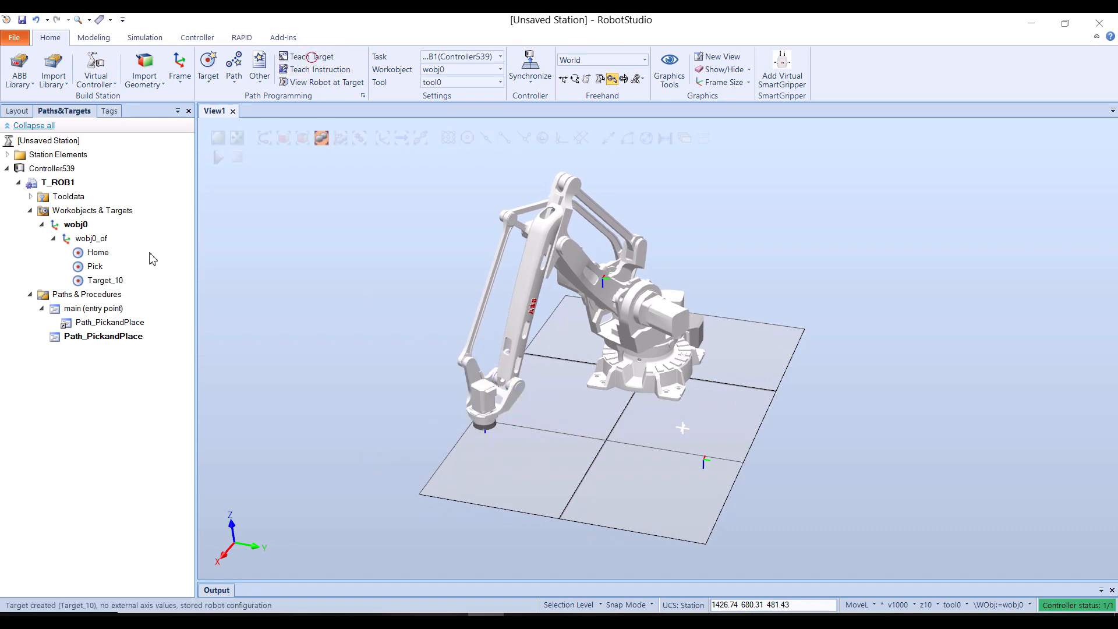
right_click(120, 280)
click(150, 570)
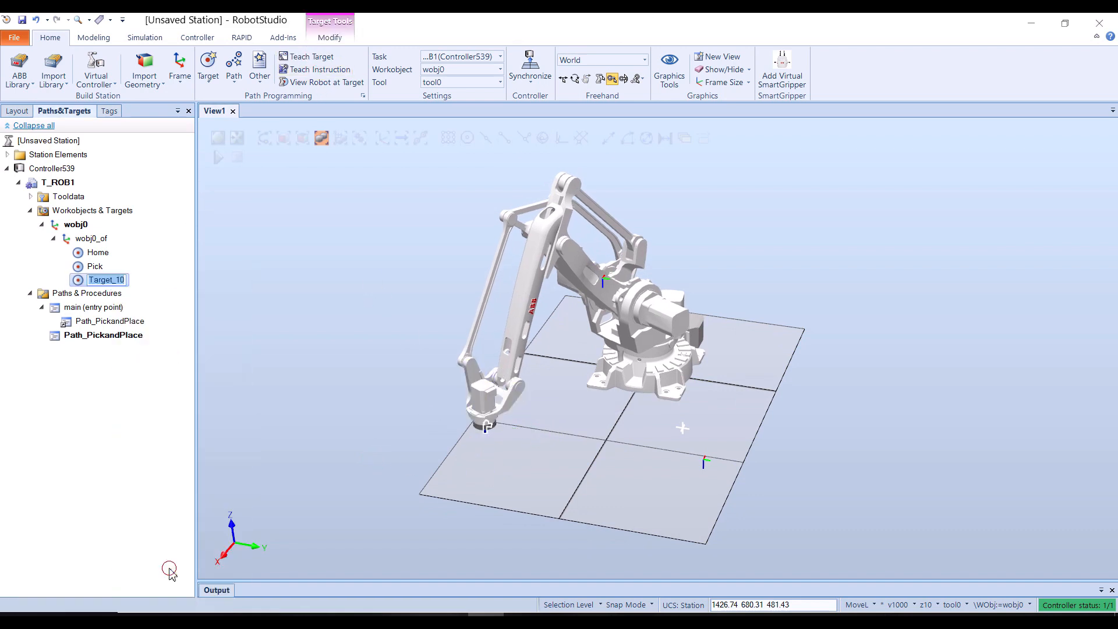
text(Place)
key(Return)
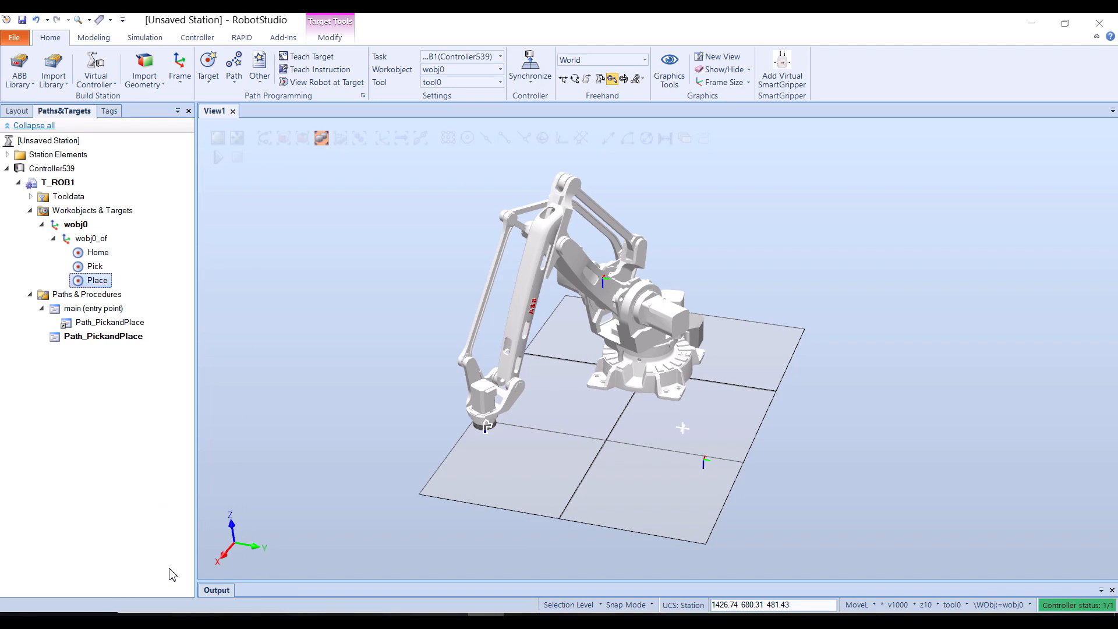
Jog the robot flange straight up from the Place target to a height of about z = 1017 mm.
click(319, 356)
click(481, 387)
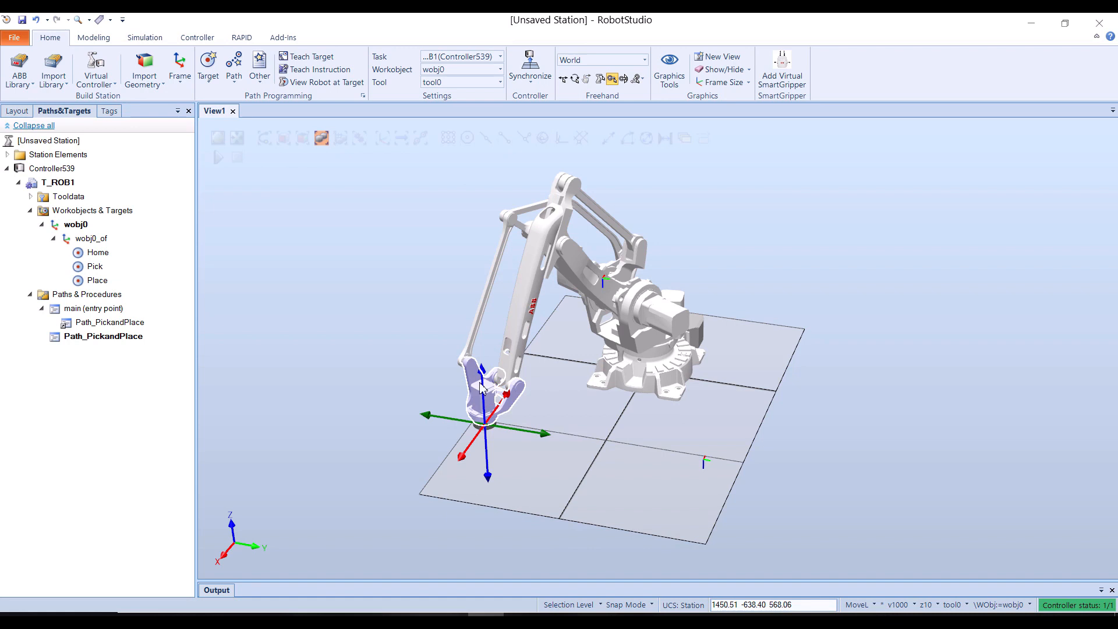
drag(485, 385, 477, 285)
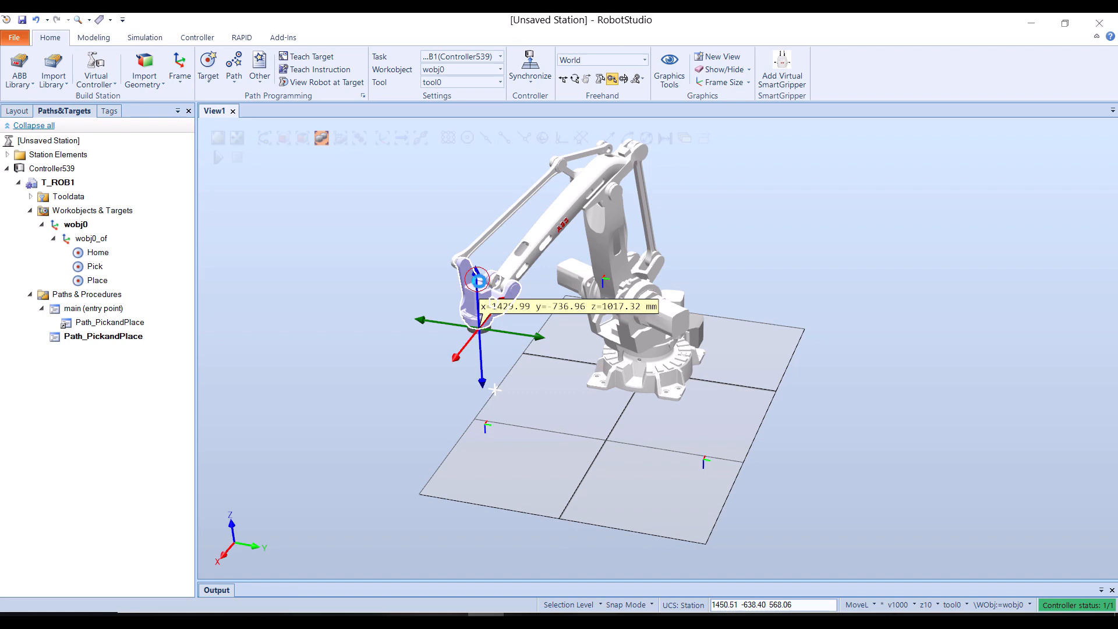
Teach a target at the raised position above Place and rename it Pre_Place.
click(313, 59)
right_click(119, 293)
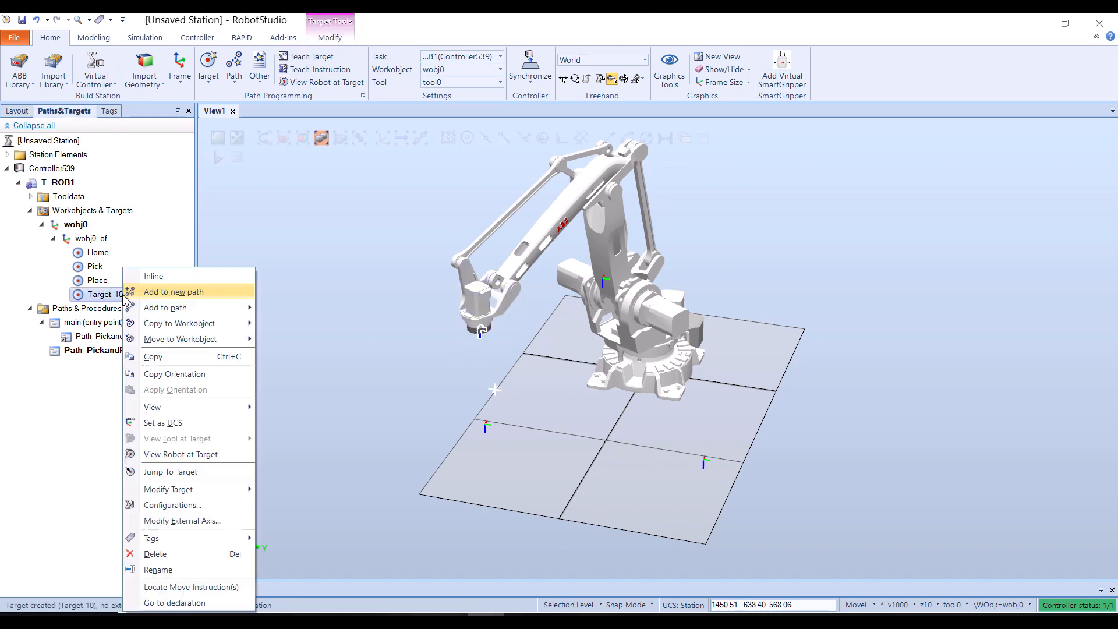
click(194, 574)
text(Pre_Place)
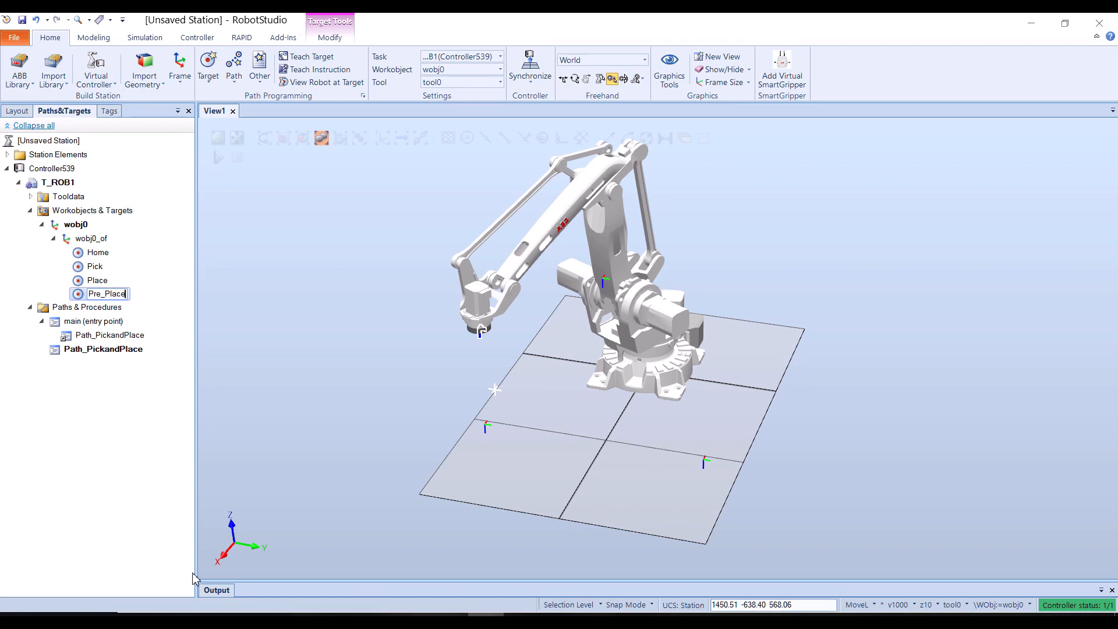
key(Return)
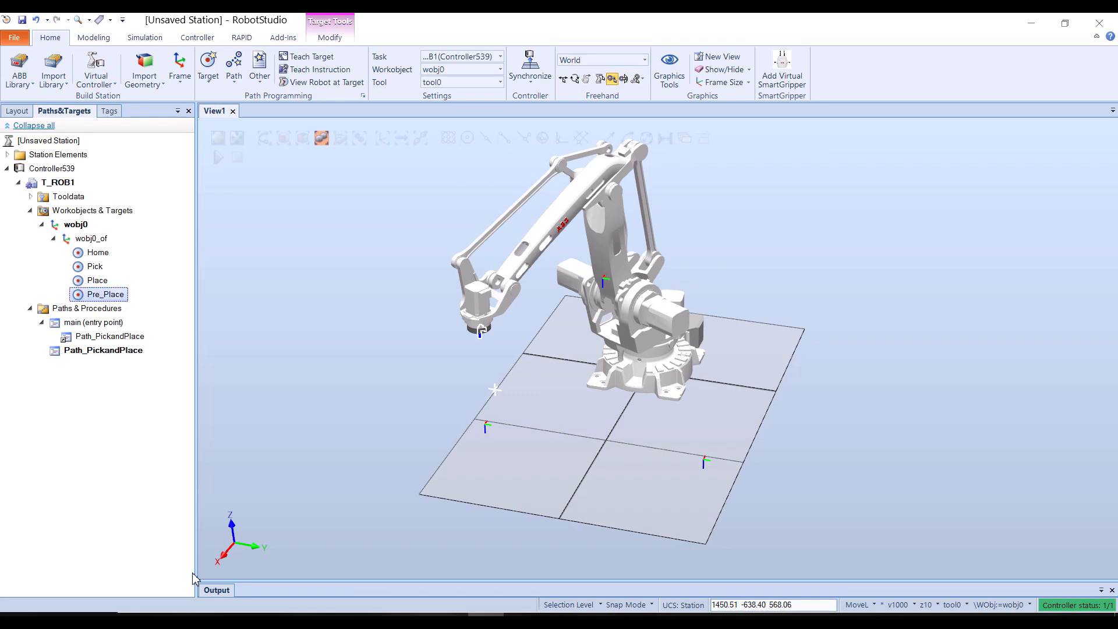
click(259, 382)
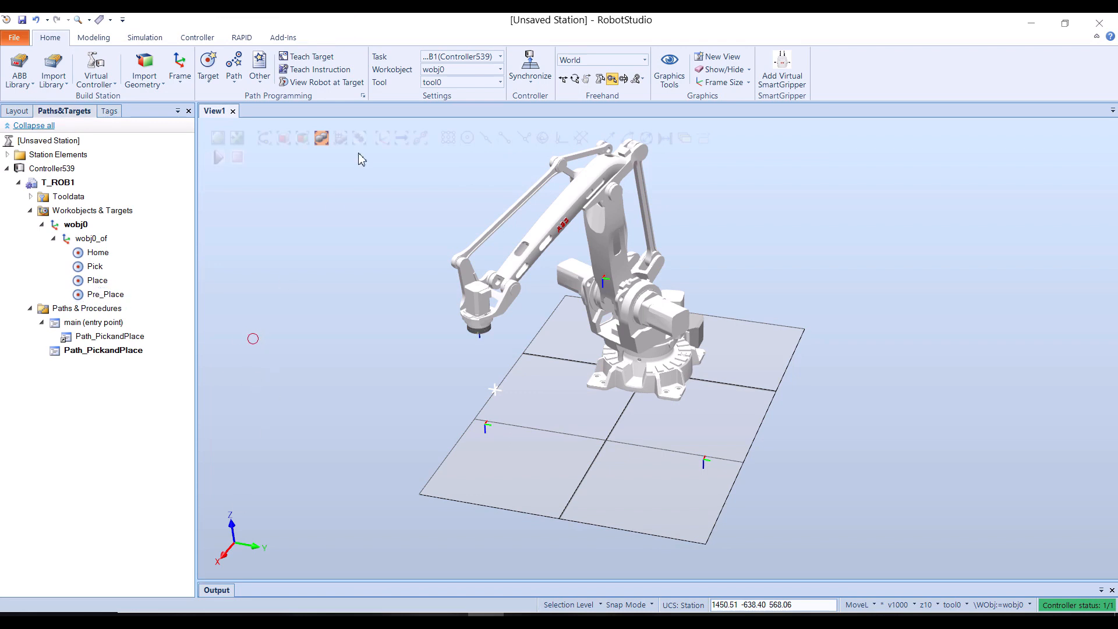
Move the robot to the Pick target with View Robot at Target, and jog the flange straight up above it.
click(332, 83)
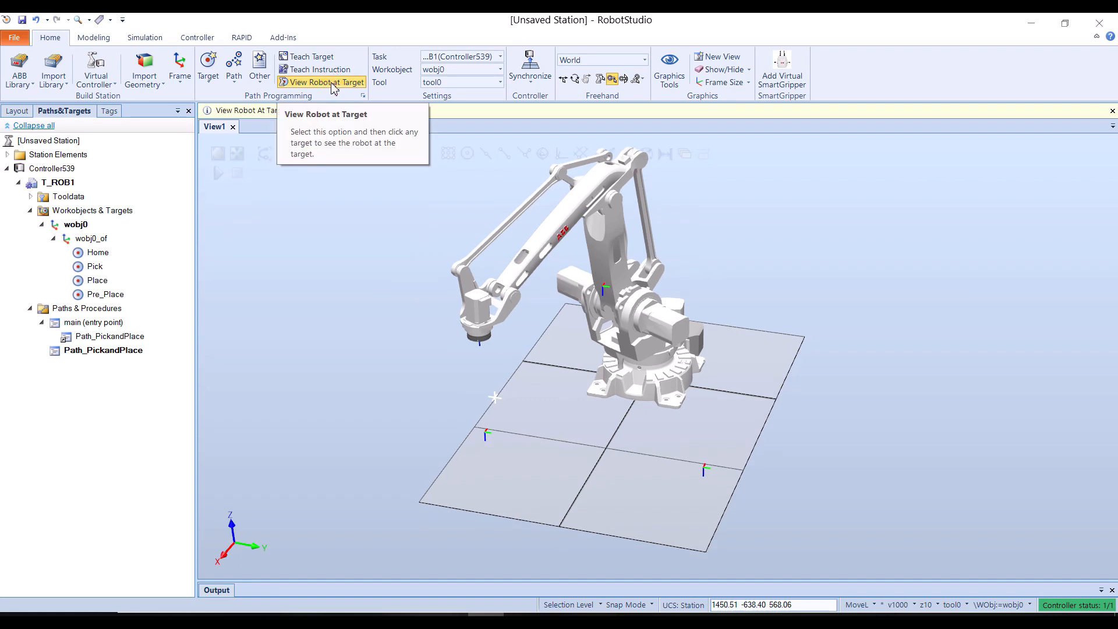
click(104, 267)
ctrl+shift+drag(751, 413, 805, 394)
click(743, 431)
drag(743, 435, 747, 303)
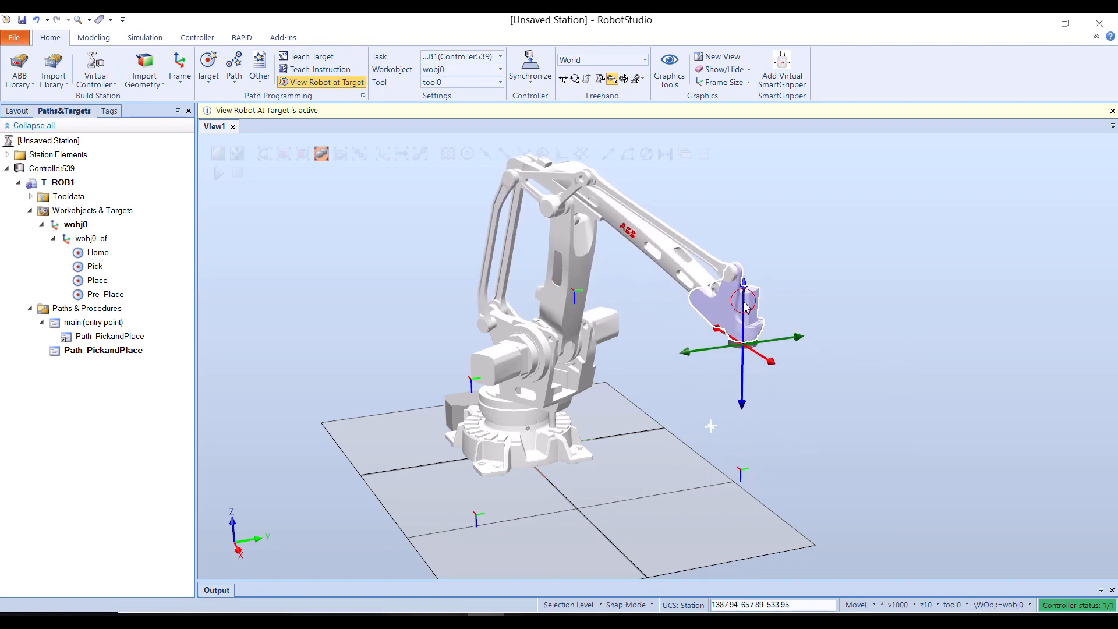
Teach a target at the raised position above Pick and rename it Pre_Pick.
click(324, 59)
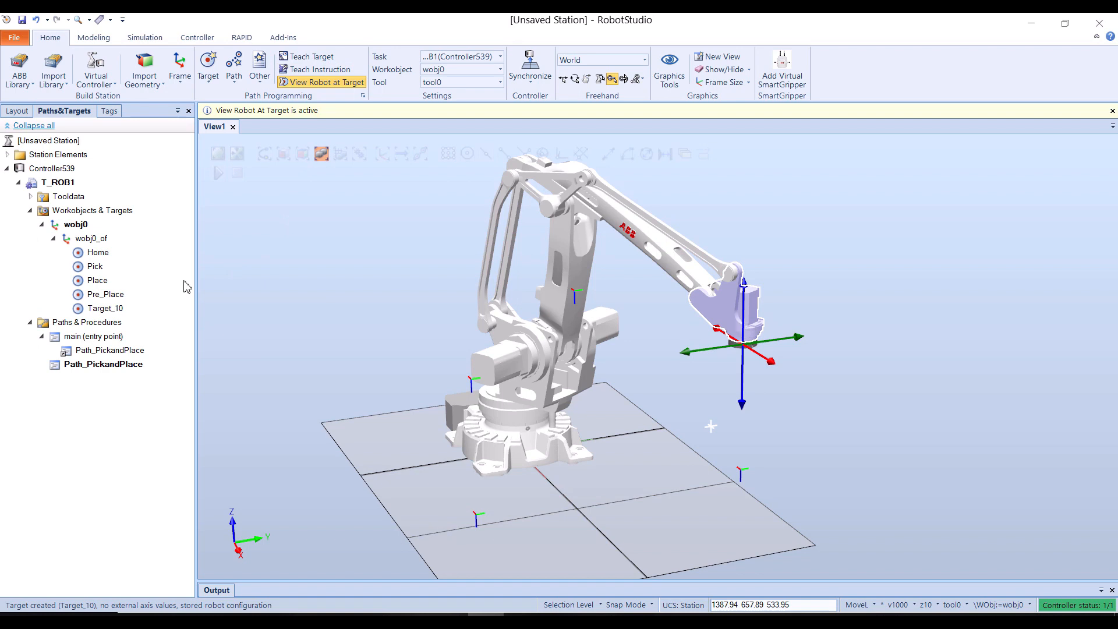
click(124, 308)
right_click(120, 309)
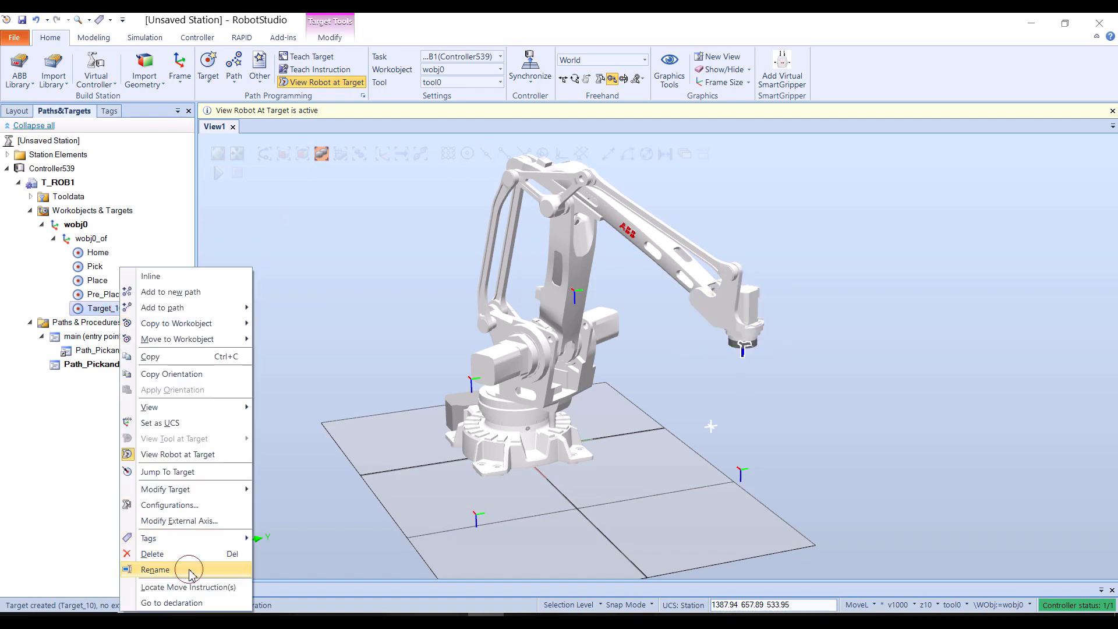
click(190, 570)
text(Pre_Pick)
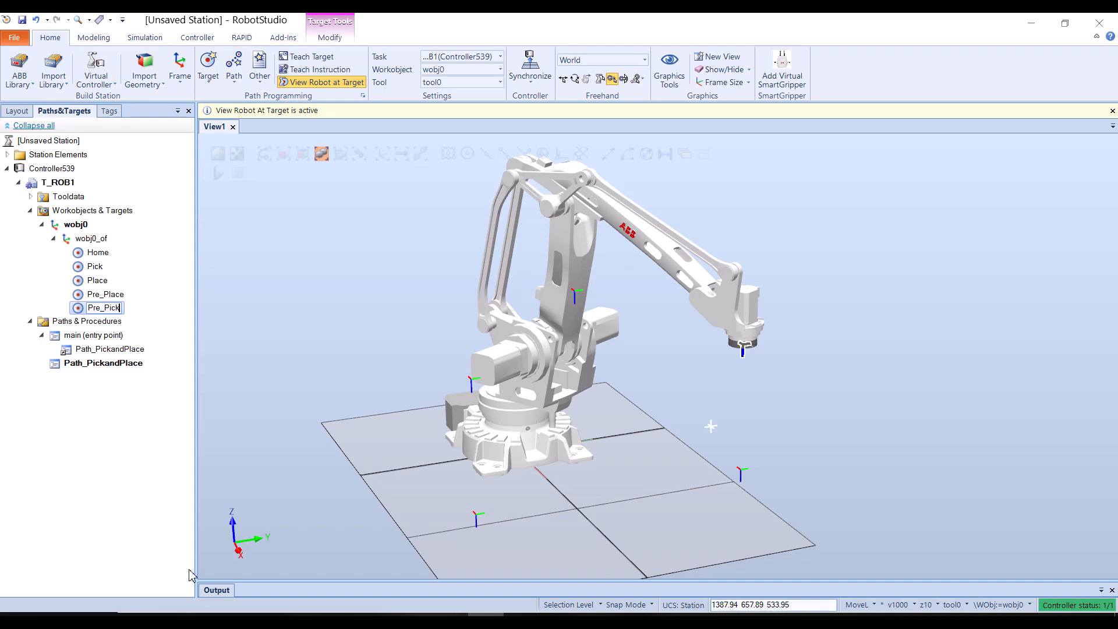
key(Return)
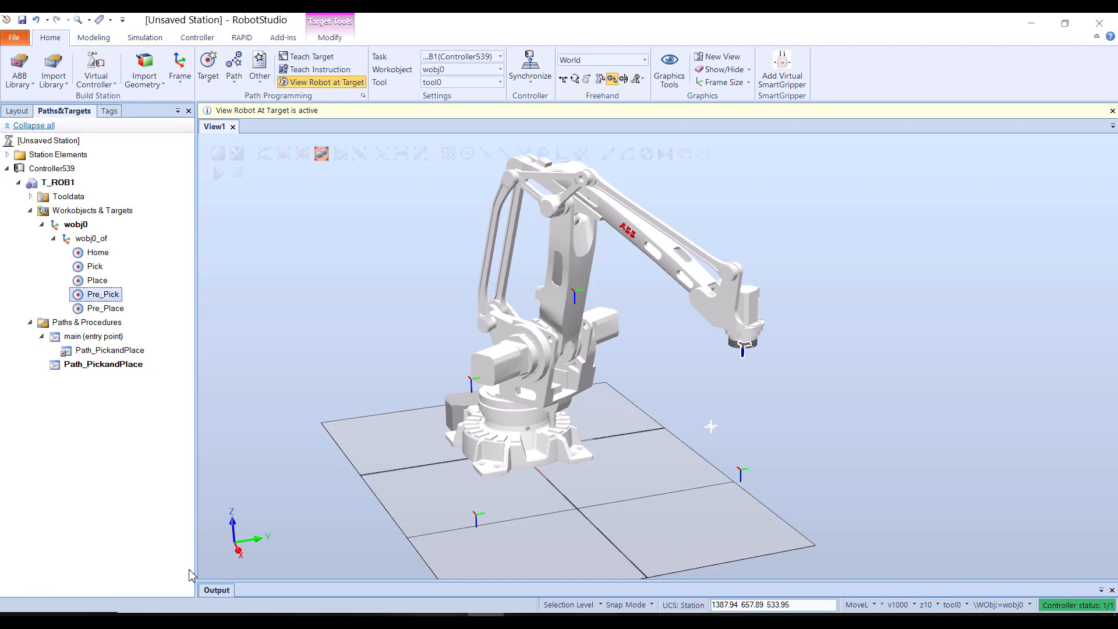
Turn off View Robot at Target and add the Home target to Path_PickandPlace as its first MoveL instruction.
click(345, 84)
click(358, 271)
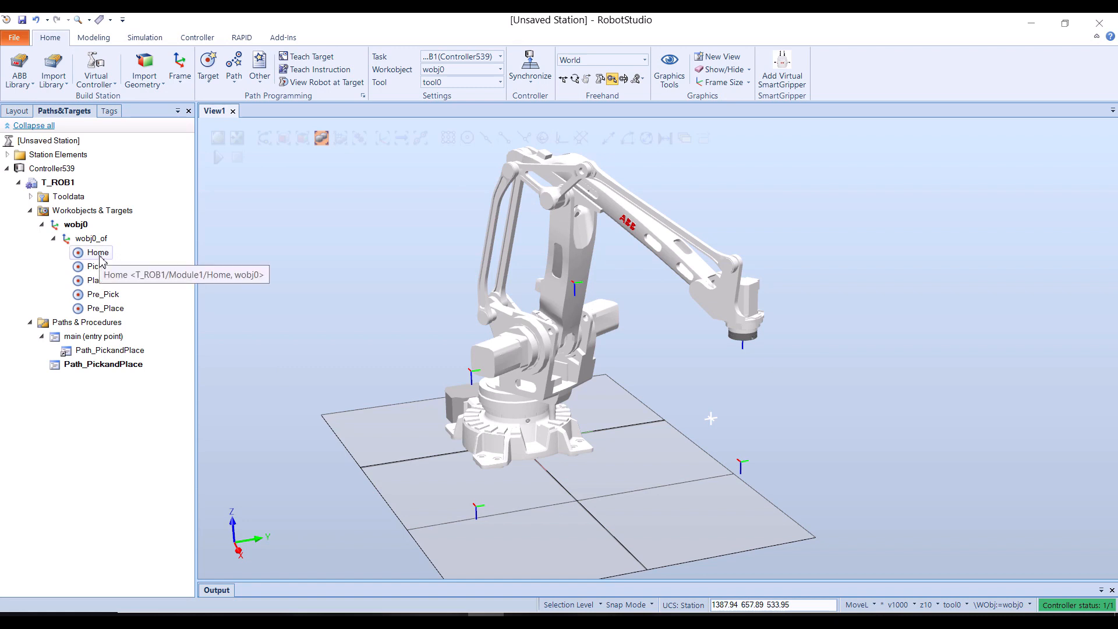
click(98, 255)
drag(102, 269, 111, 365)
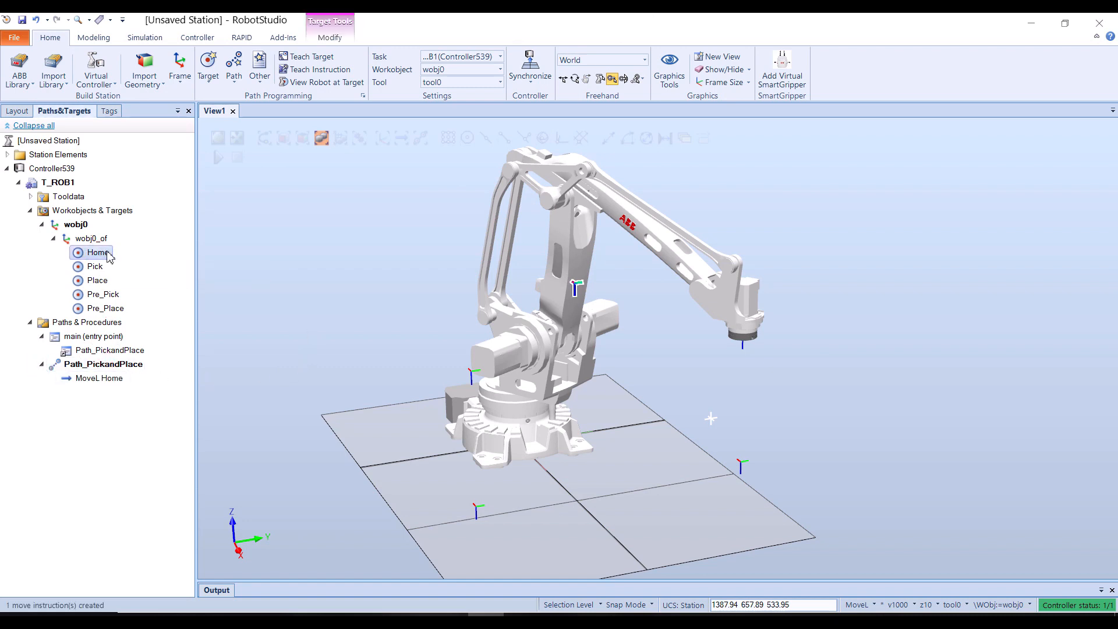
With View Robot at Target on, append MoveL instructions for Pre_Pick, Pick and Pre_Pick to Path_PickandPlace after the Home move.
click(326, 82)
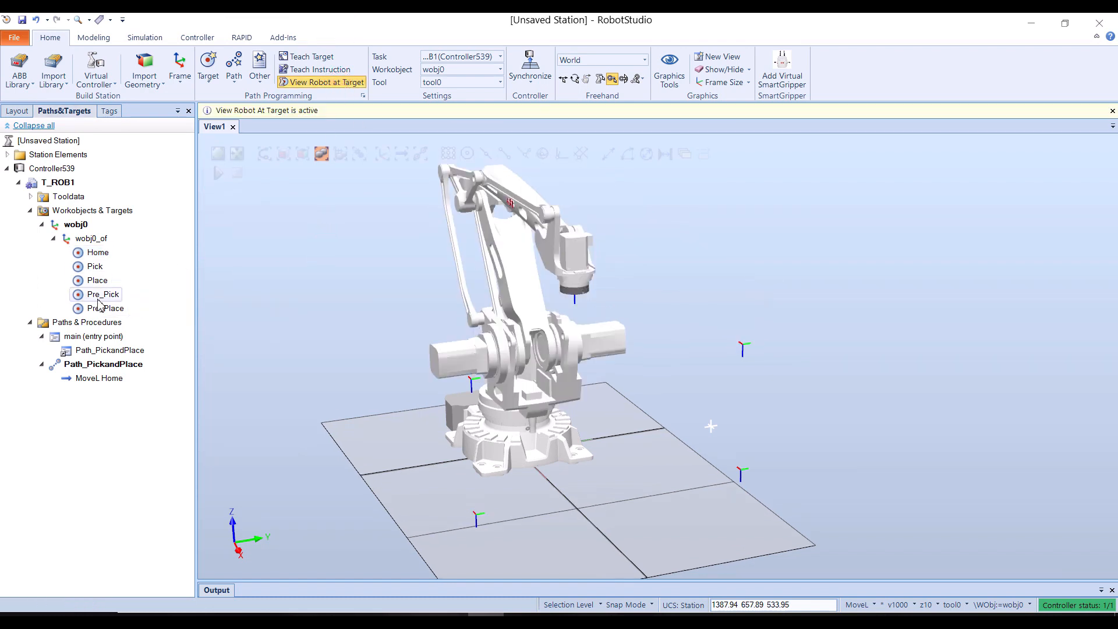
click(99, 381)
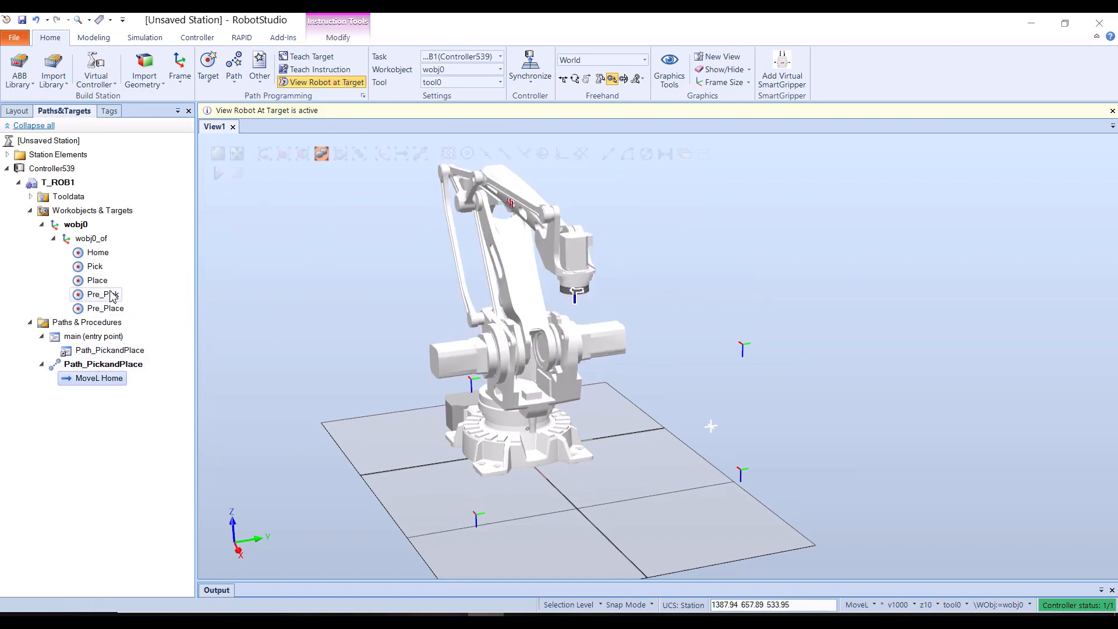
click(114, 295)
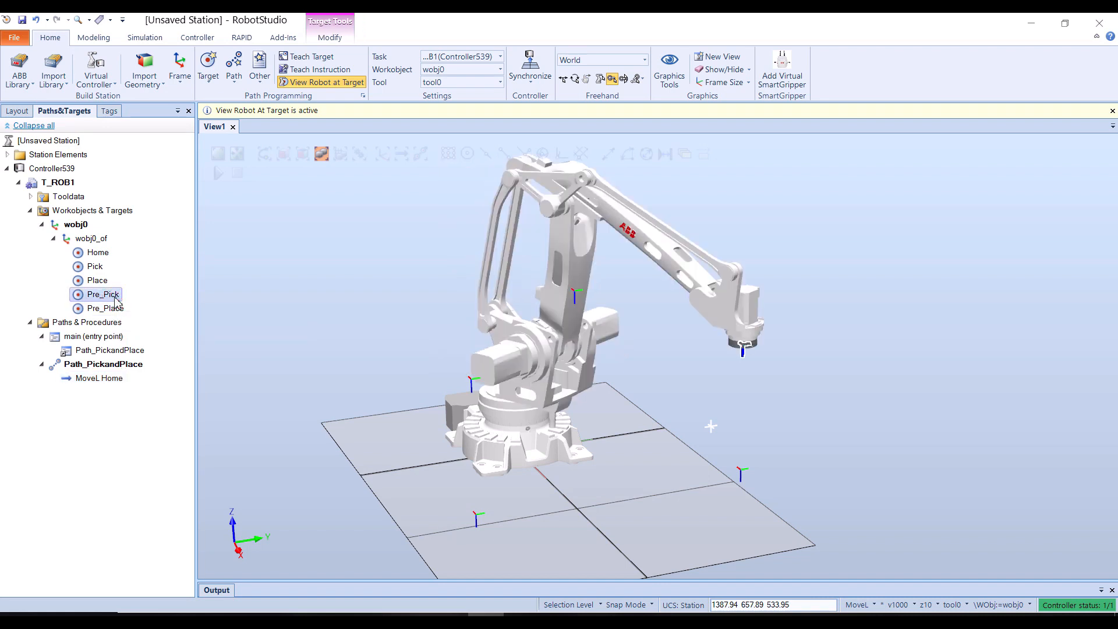
drag(113, 295, 99, 364)
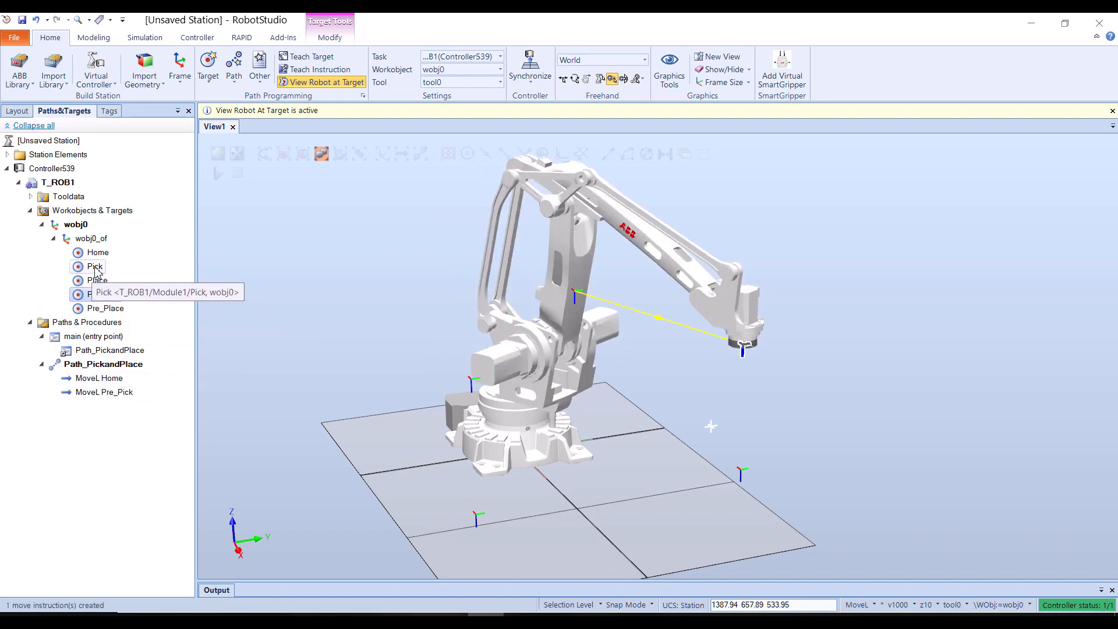
drag(95, 266, 99, 390)
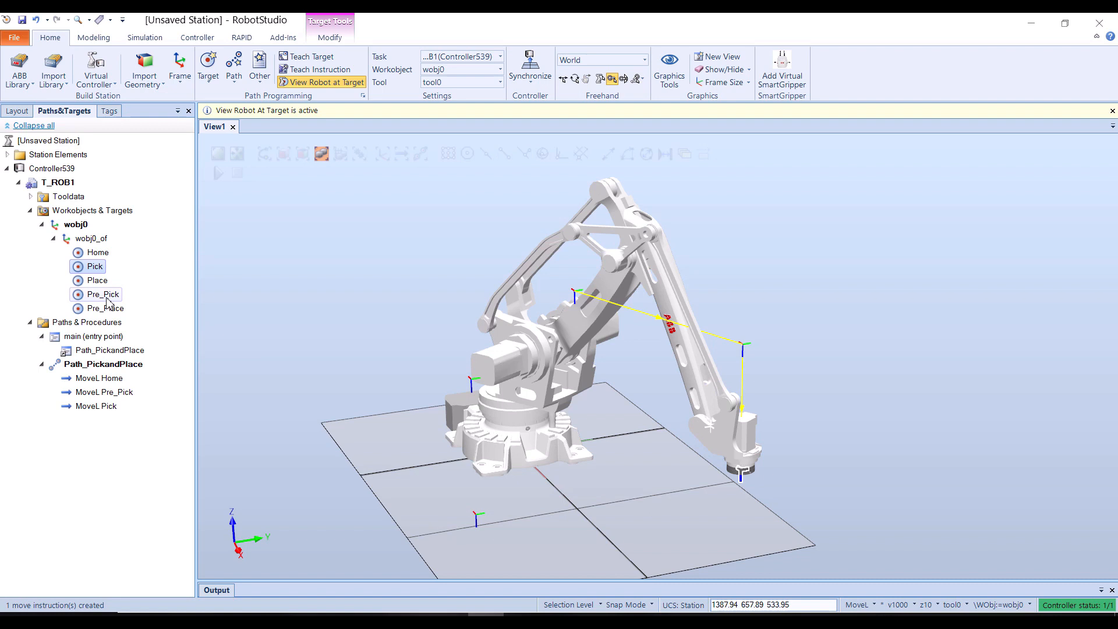
drag(105, 295, 104, 408)
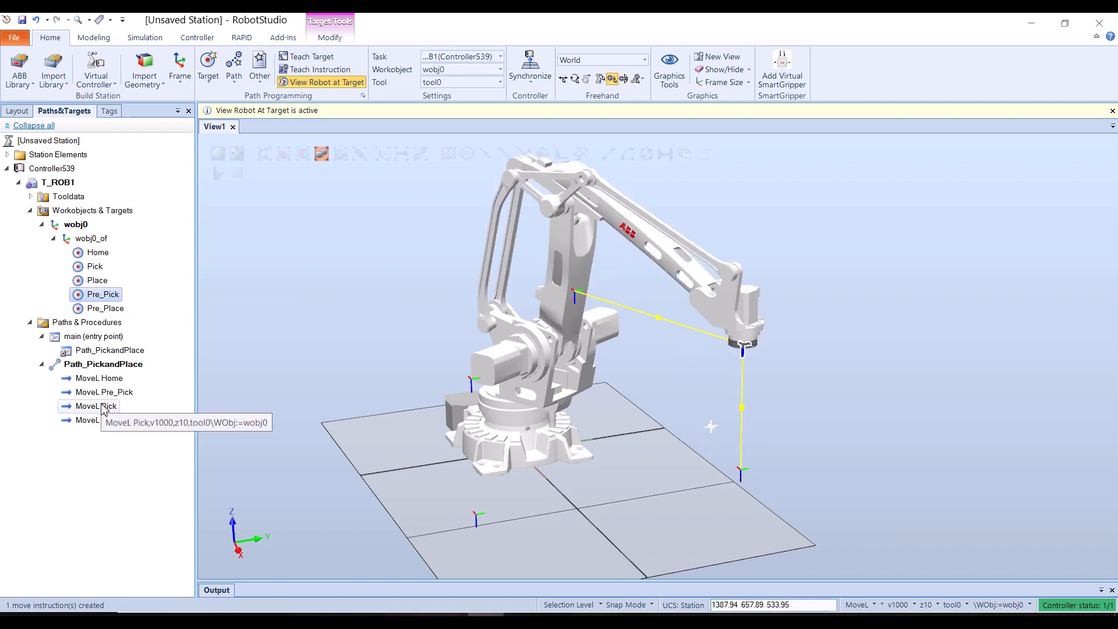
Append MoveL instructions for Pre_Place, Place, Pre_Place and Home to the end of Path_PickandPlace.
drag(105, 309, 111, 425)
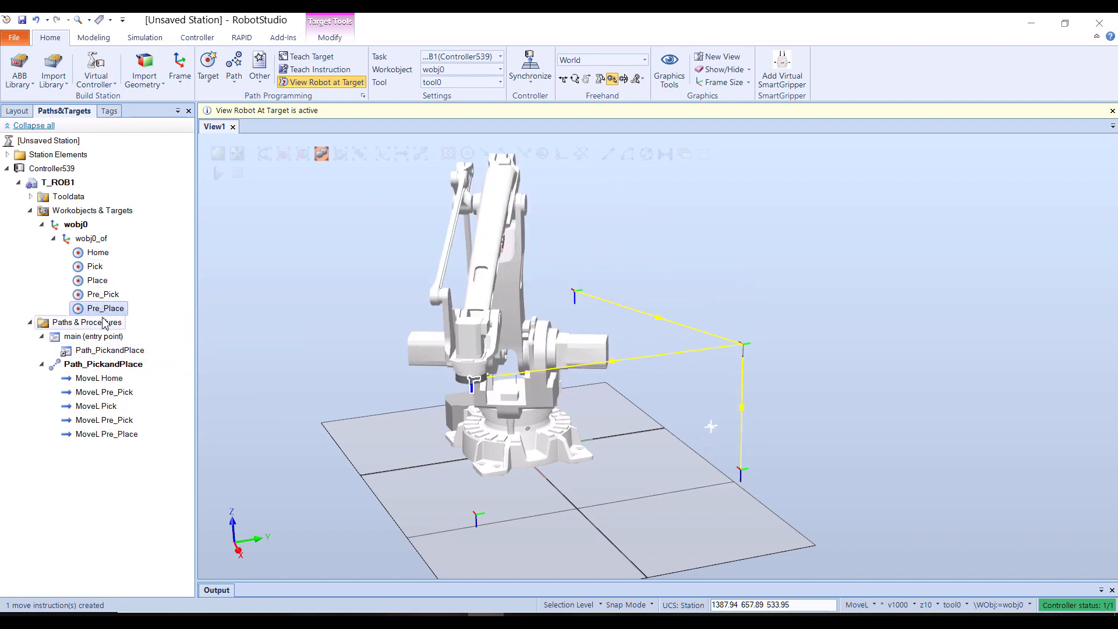
drag(95, 280, 108, 442)
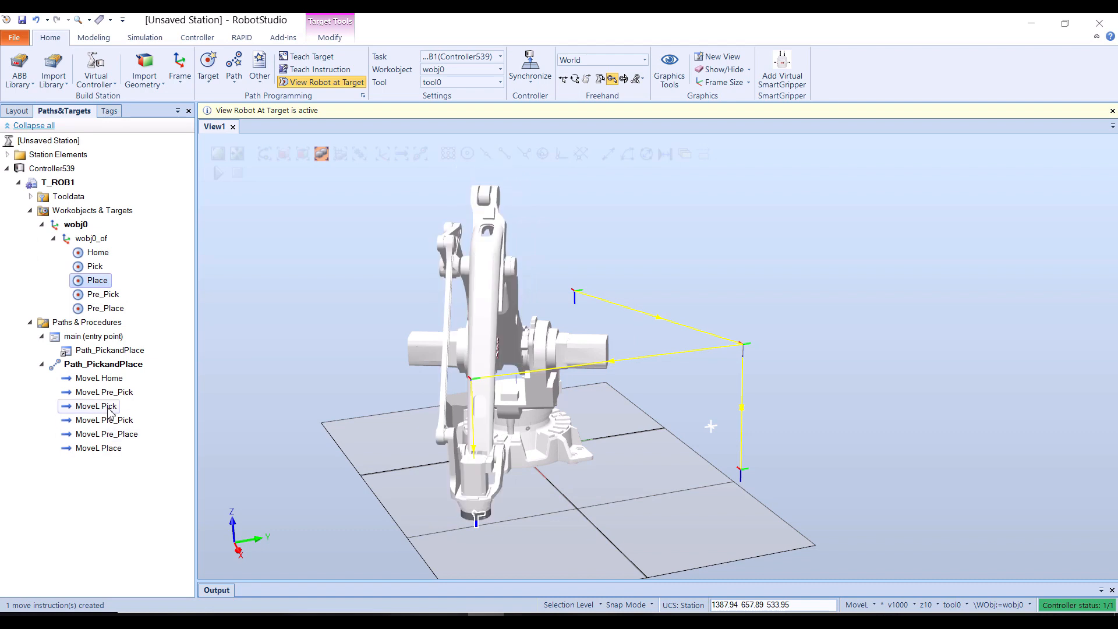
drag(105, 309, 111, 451)
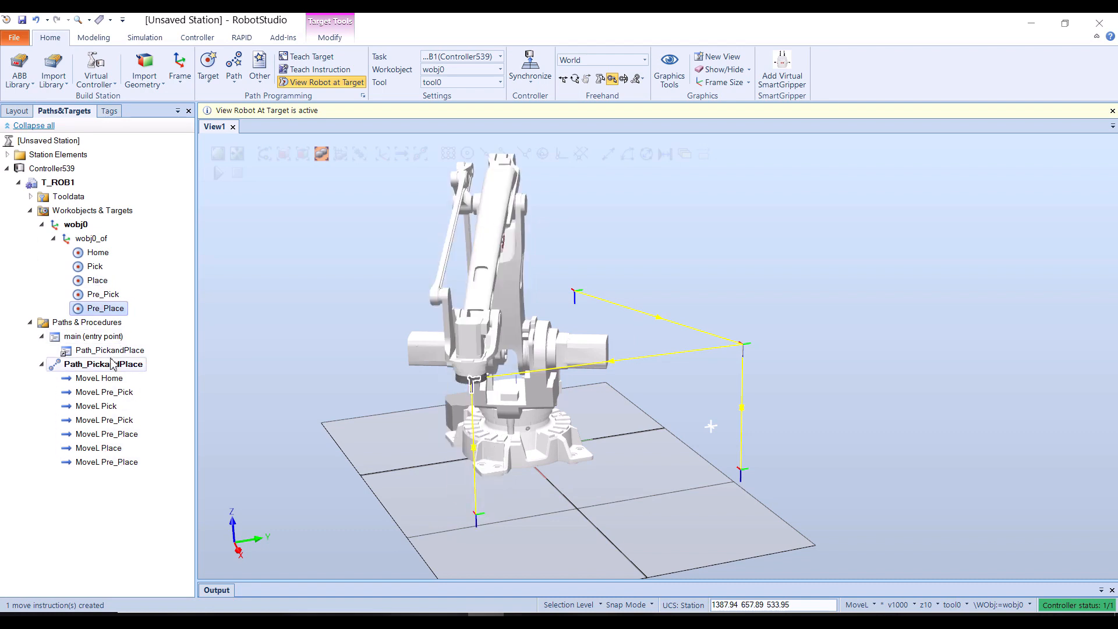
drag(107, 434, 105, 464)
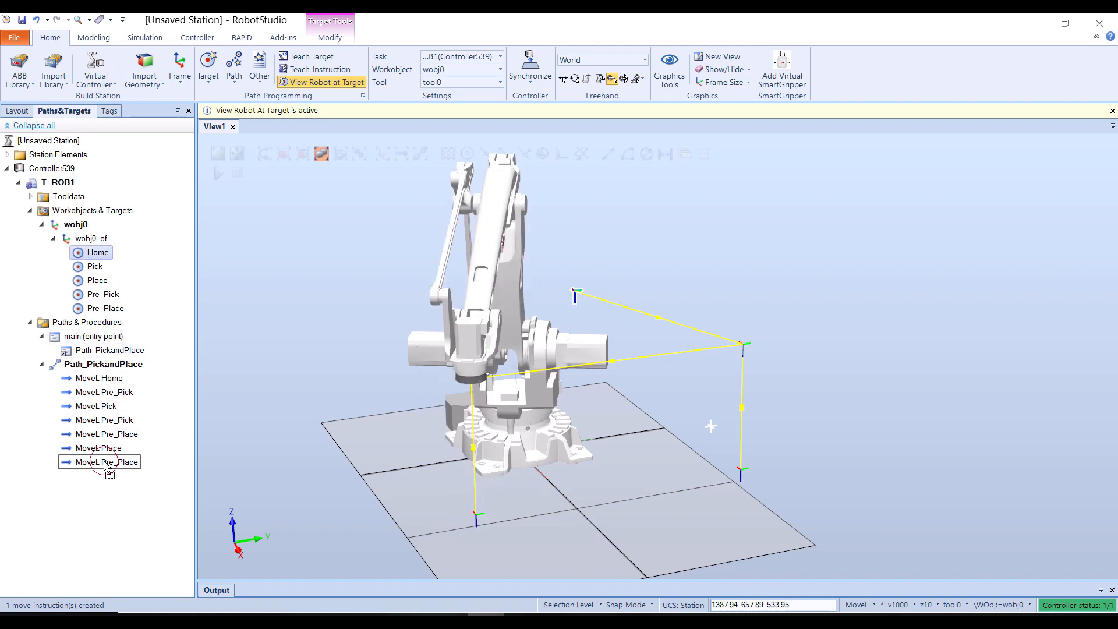
Step through every move instruction in Path_PickandPlace, from the first Home to the last, to check the robot's pose at each.
click(120, 379)
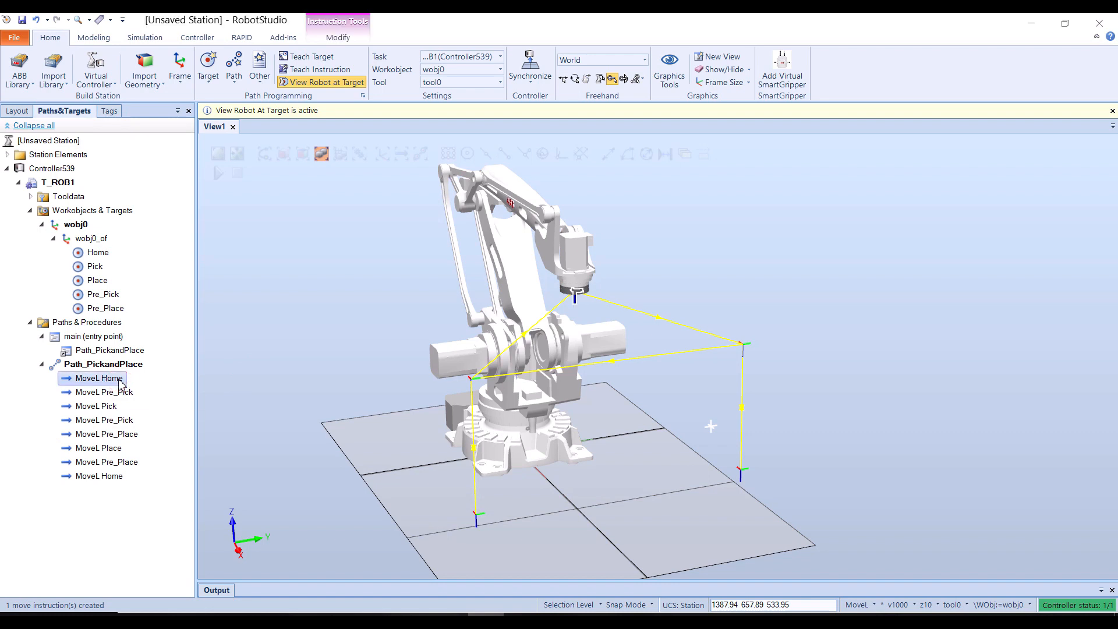
click(116, 392)
click(111, 406)
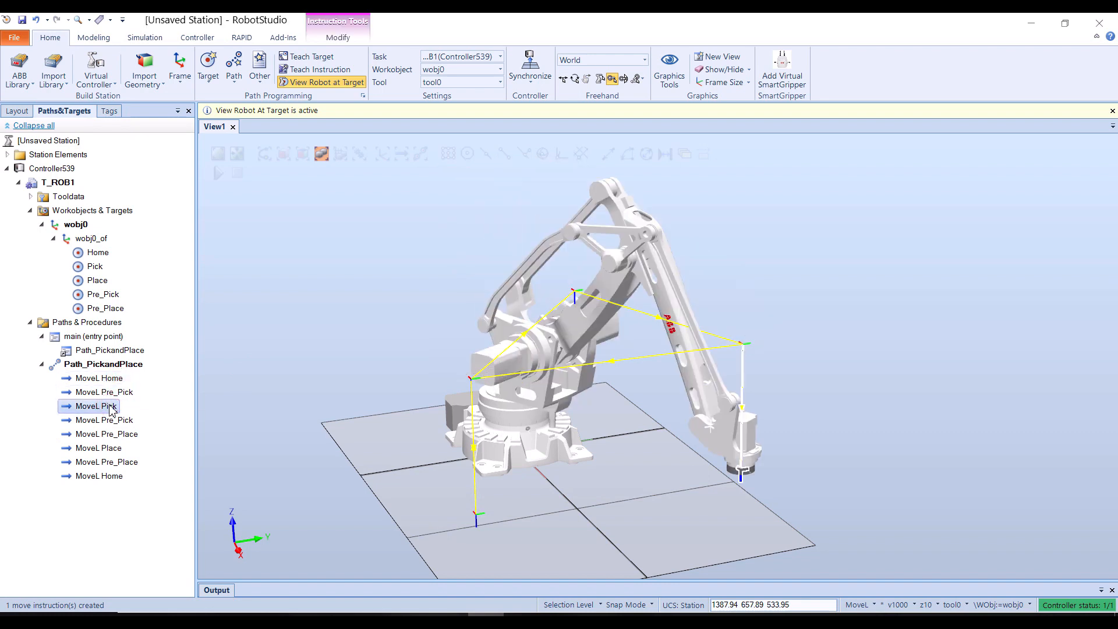
click(111, 420)
click(116, 434)
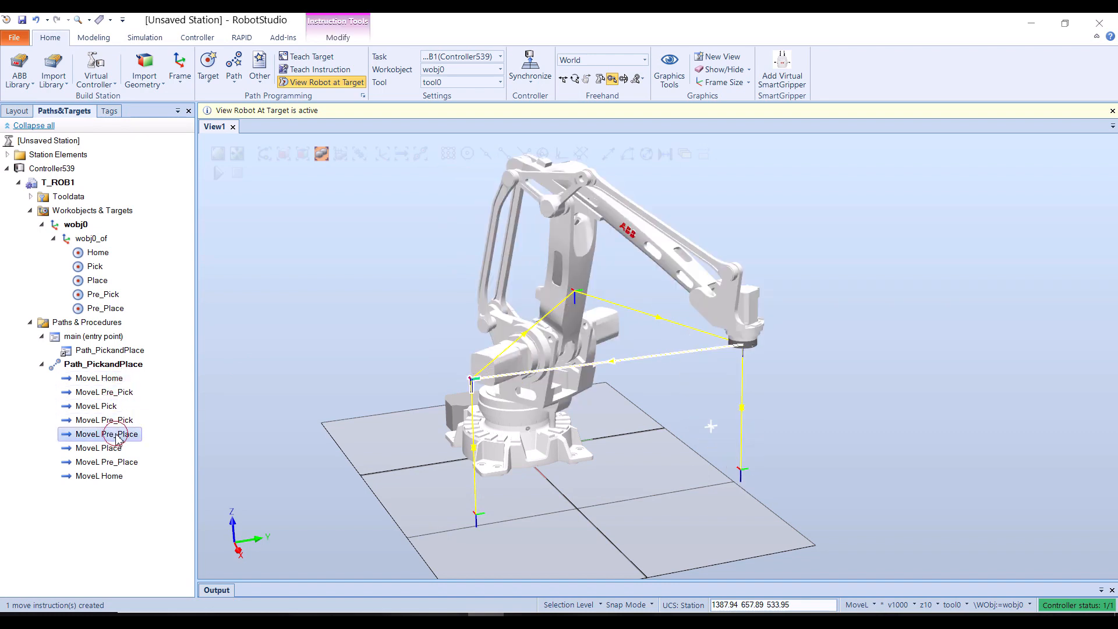
click(115, 450)
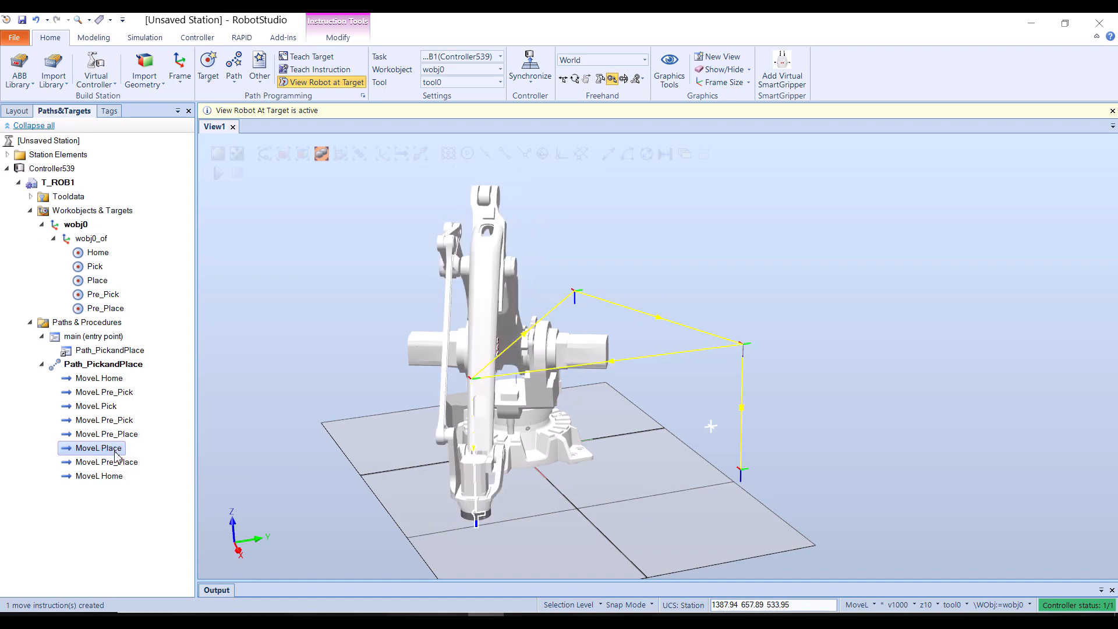
click(116, 461)
click(110, 476)
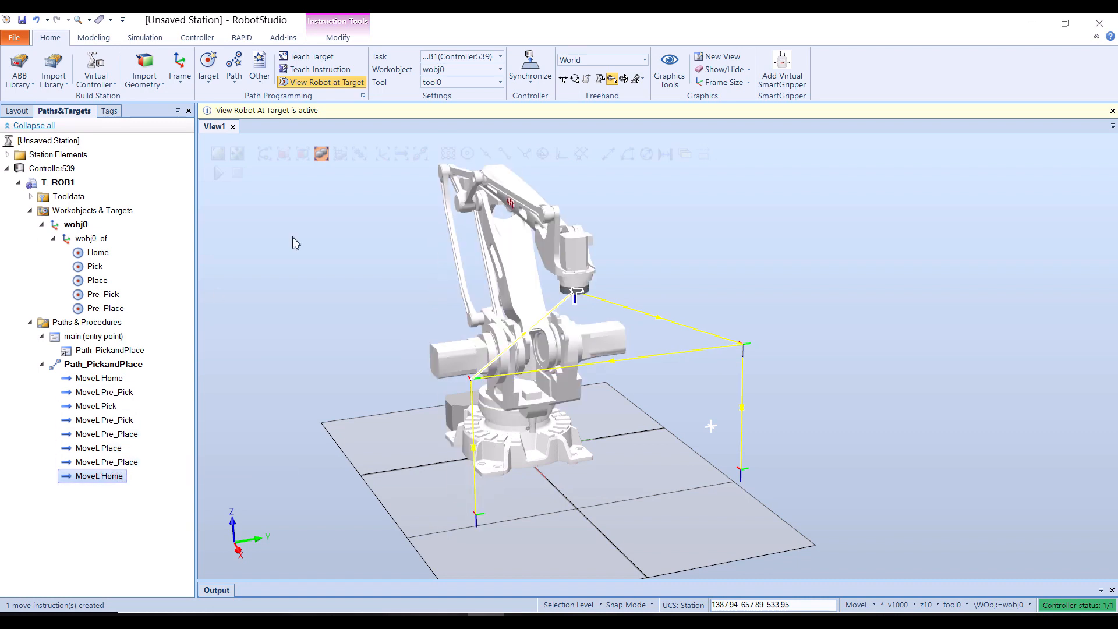
Turn off View Robot at Target and synchronize all of Controller539's paths, tool data and work objects to RAPID.
click(349, 82)
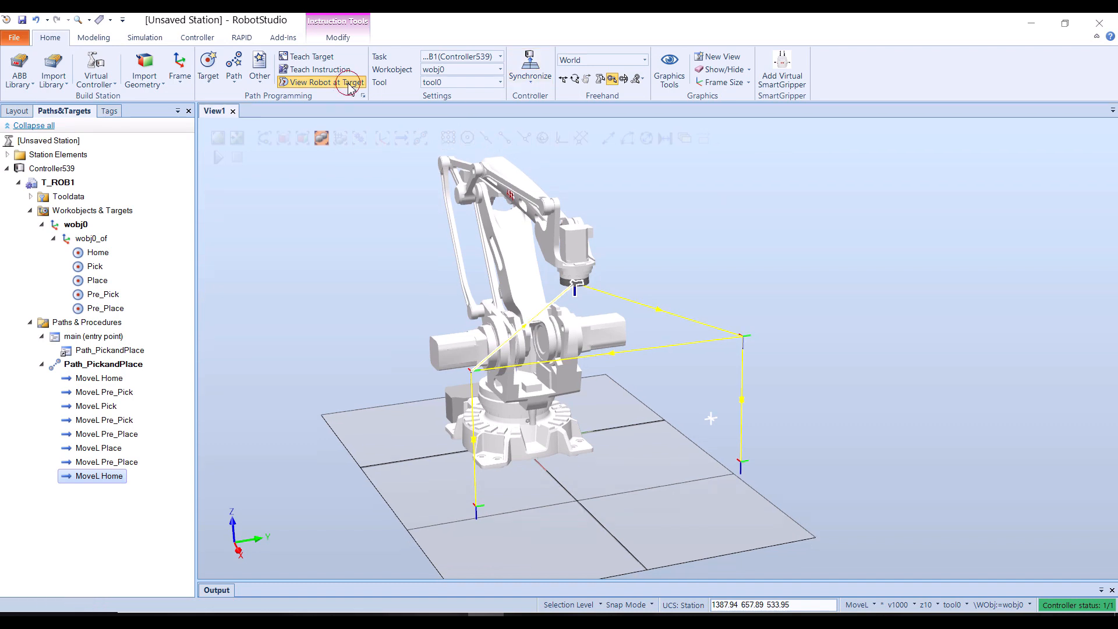
click(514, 86)
click(559, 110)
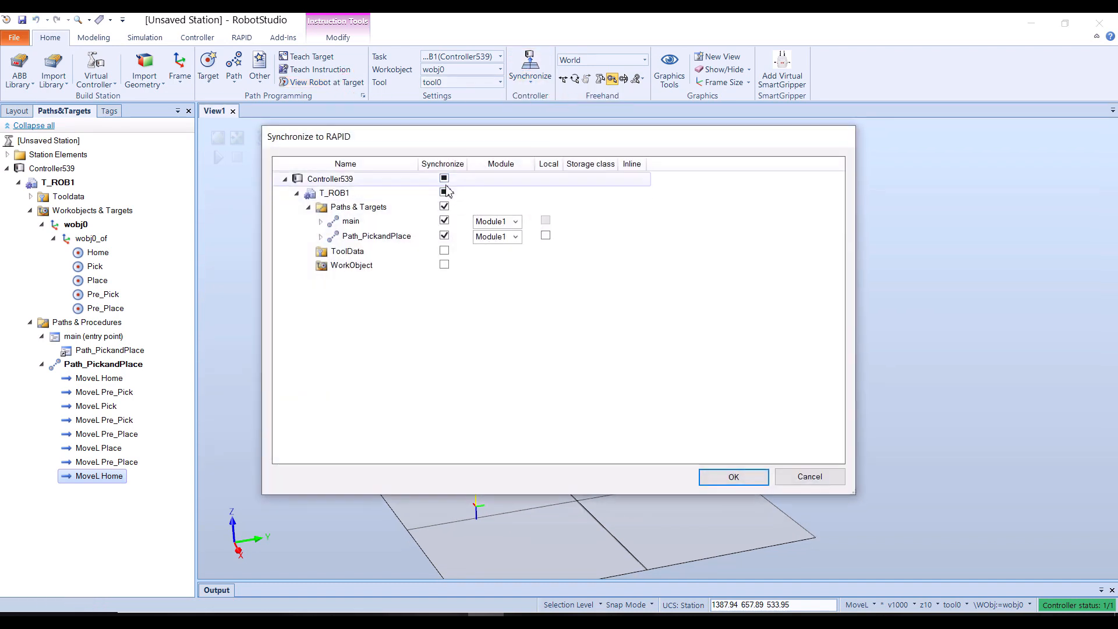
click(445, 179)
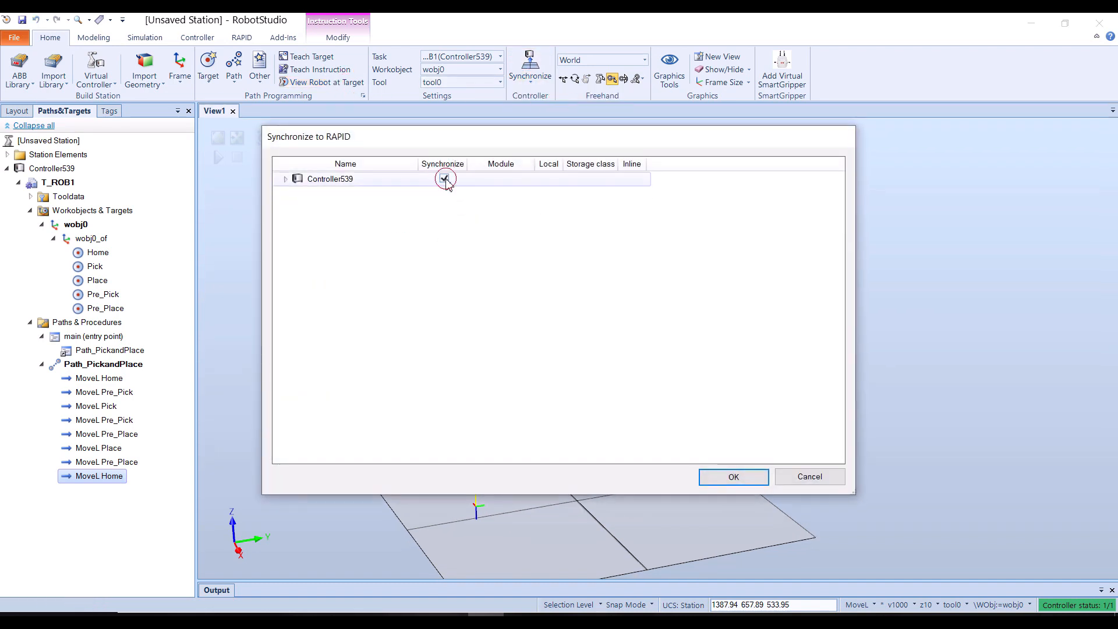
click(720, 481)
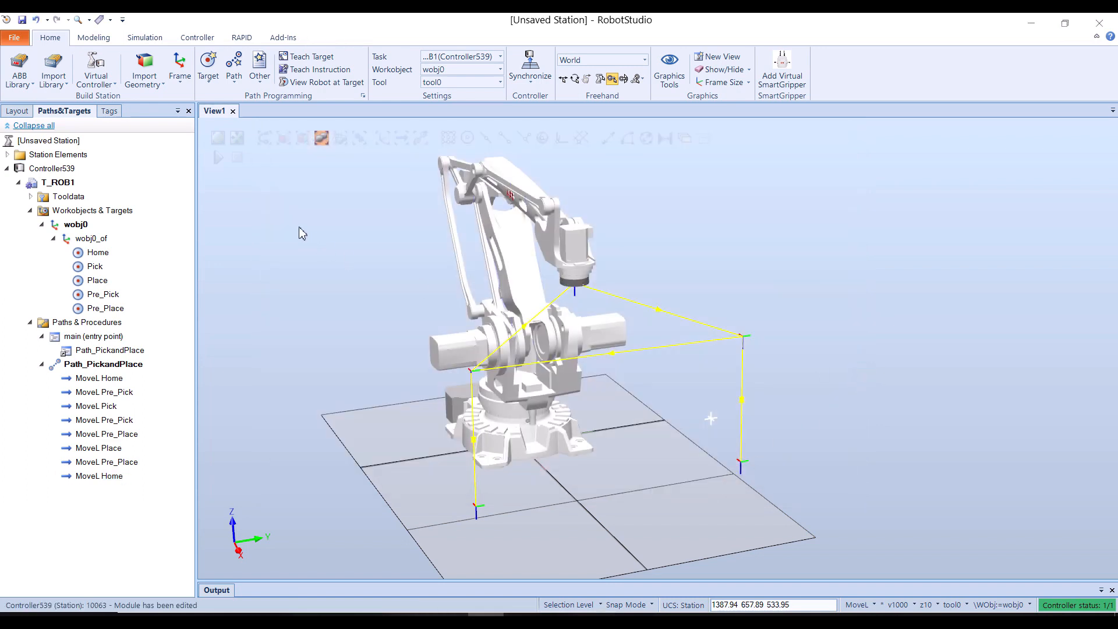
Run the pick-and-place simulation twice, viewing the robot's motion from the front and from the side.
click(219, 157)
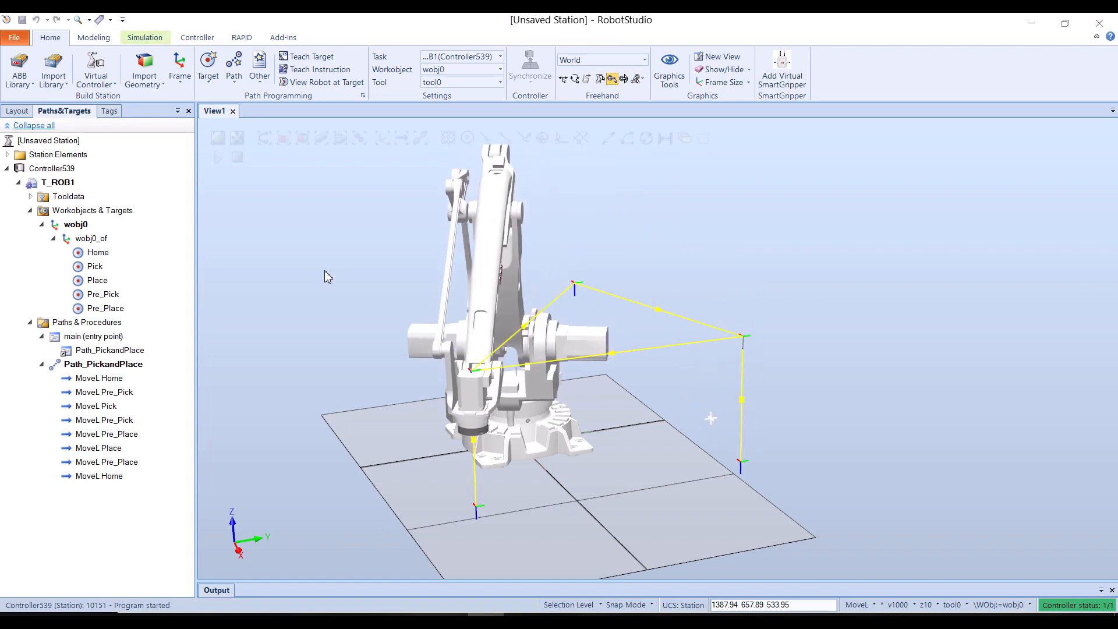
ctrl+shift+drag(813, 255, 868, 252)
scroll(871, 233, down, 1)
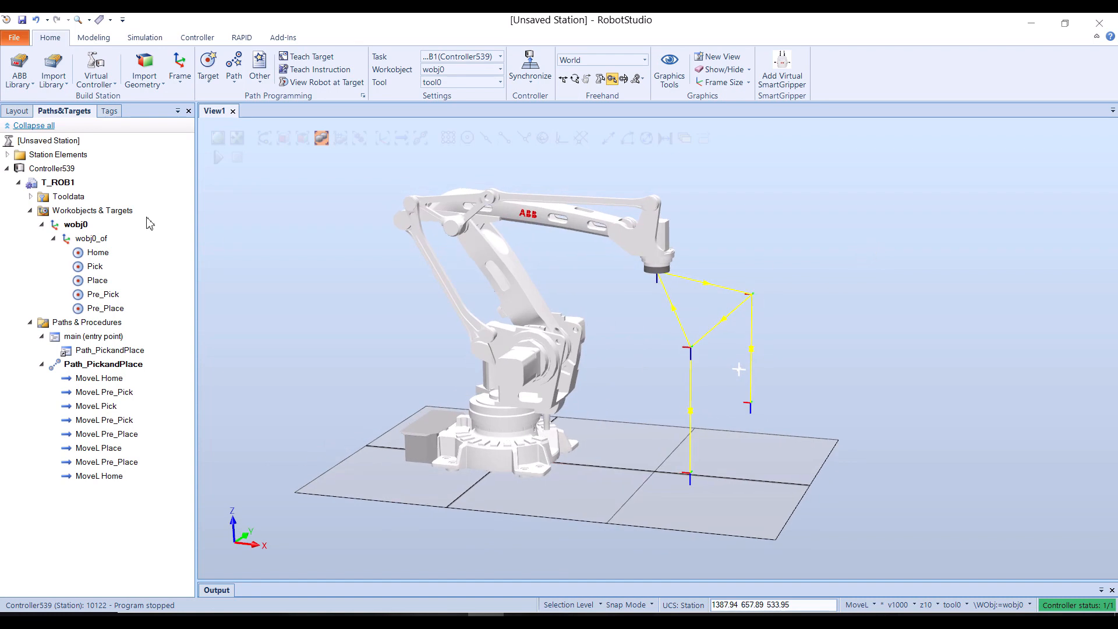
click(219, 157)
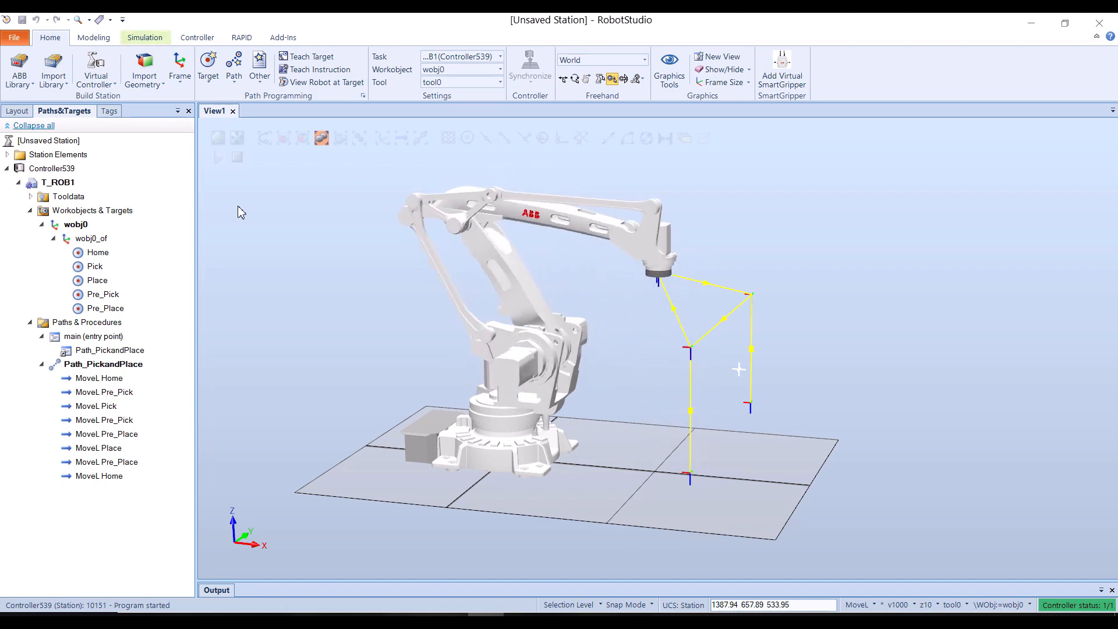
Open the main procedure of Module1 under T_ROB1 in the RAPID editor.
click(240, 40)
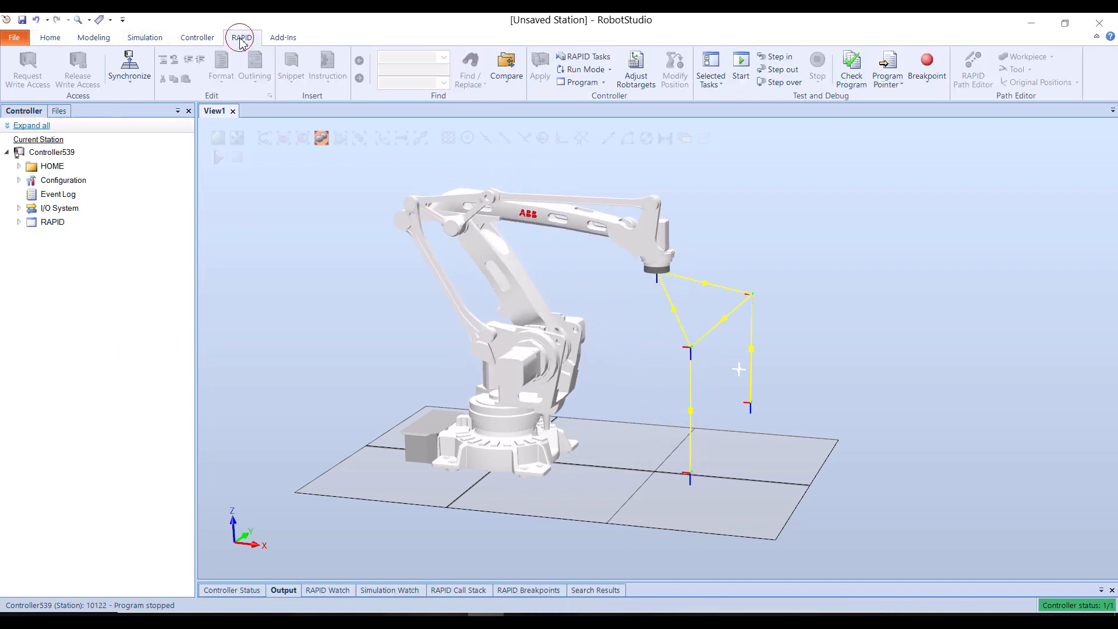
click(18, 222)
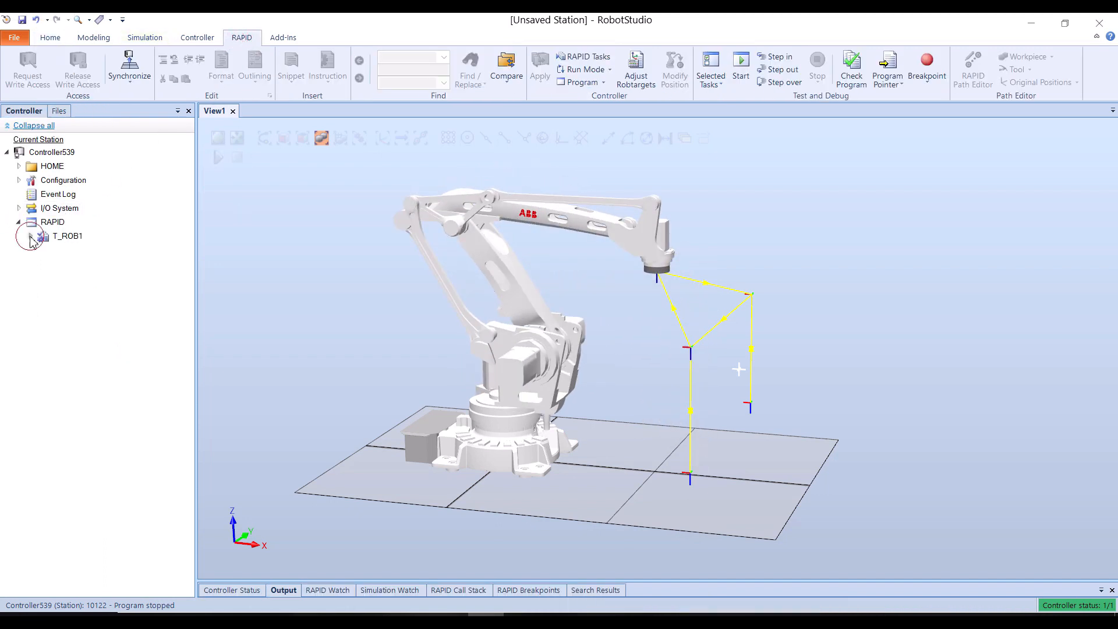
click(30, 235)
click(42, 262)
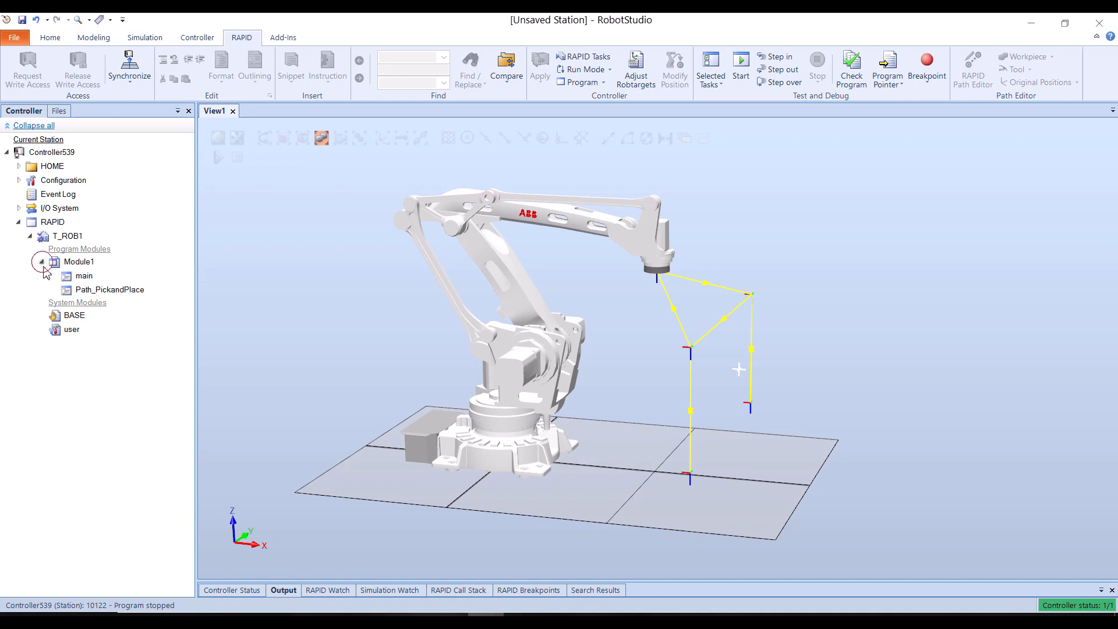
click(88, 276)
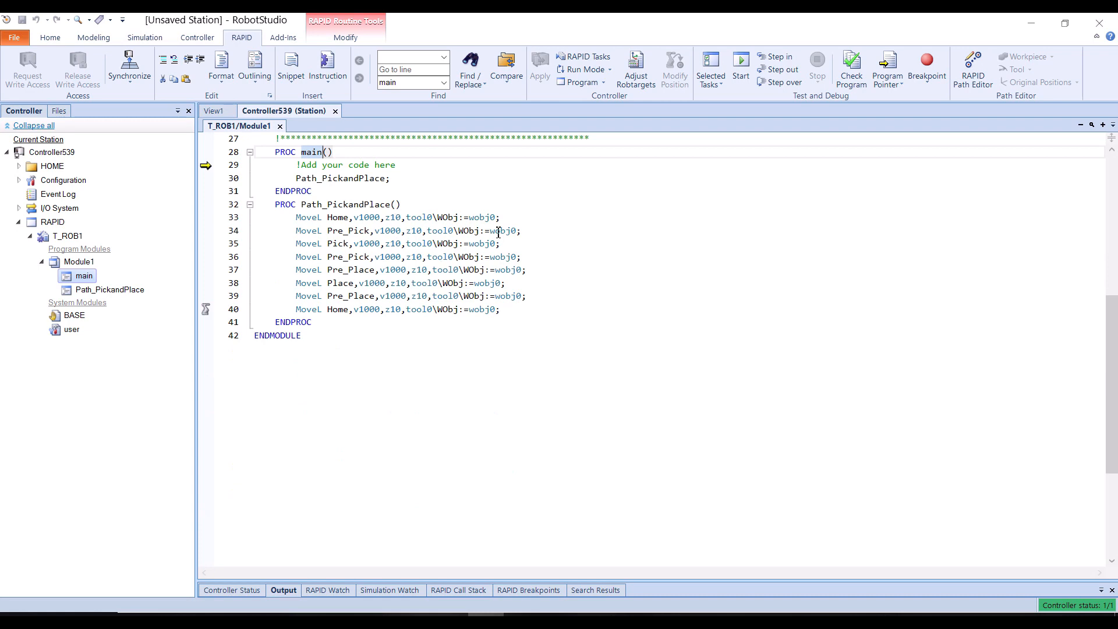
Insert the instruction "WaitTime 0.5;" on a new line after MoveL Pick in Path_PickandPlace.
click(518, 241)
key(Return)
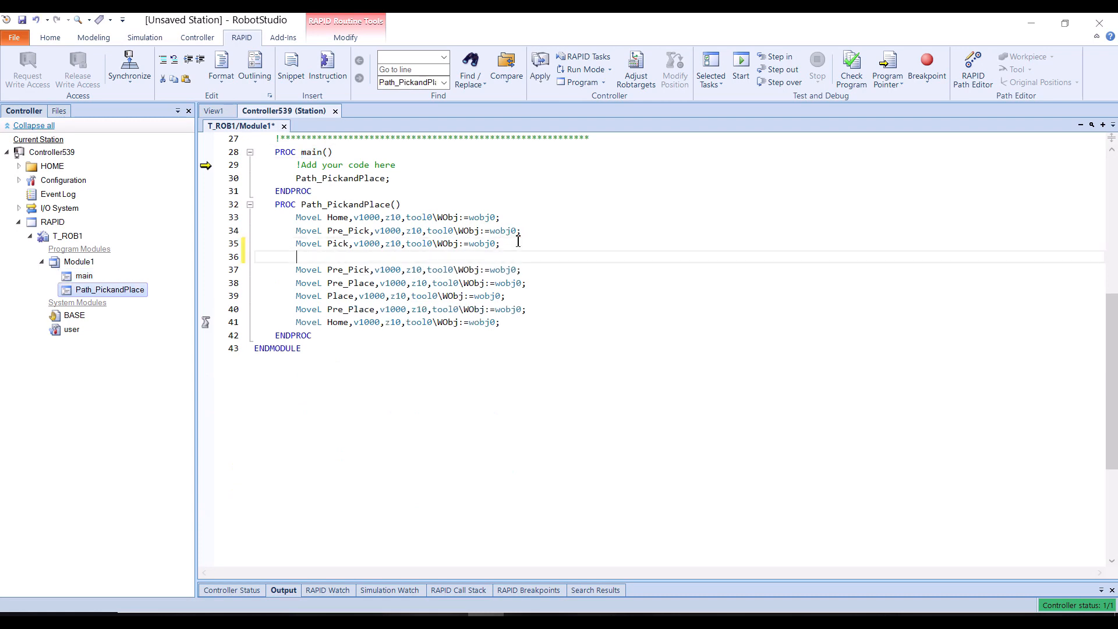
text(WaitTime)
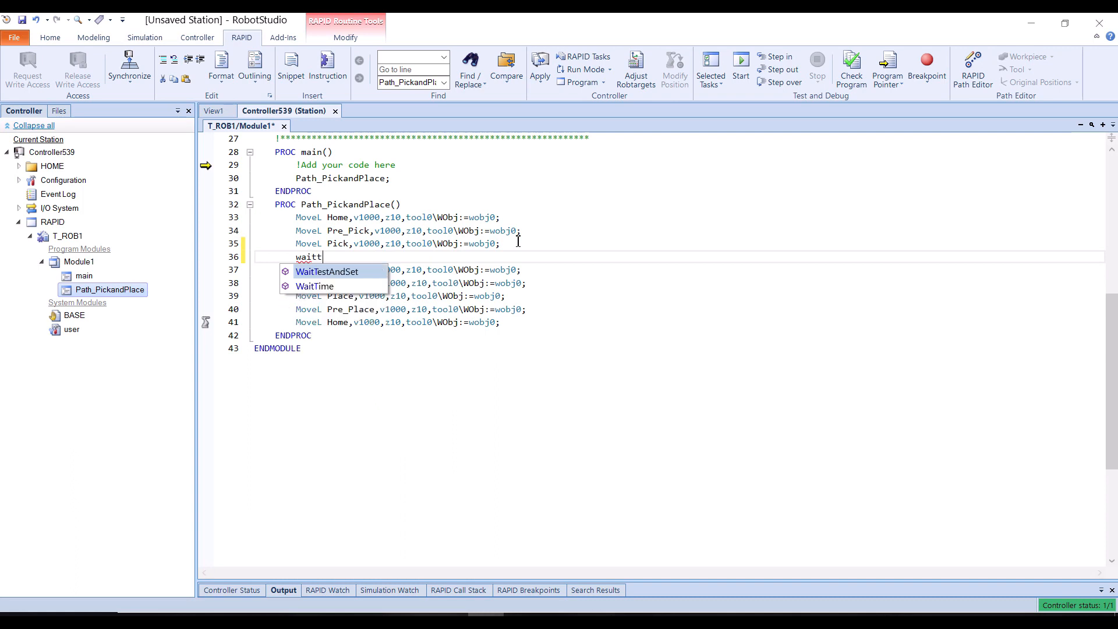
text( 0.5;)
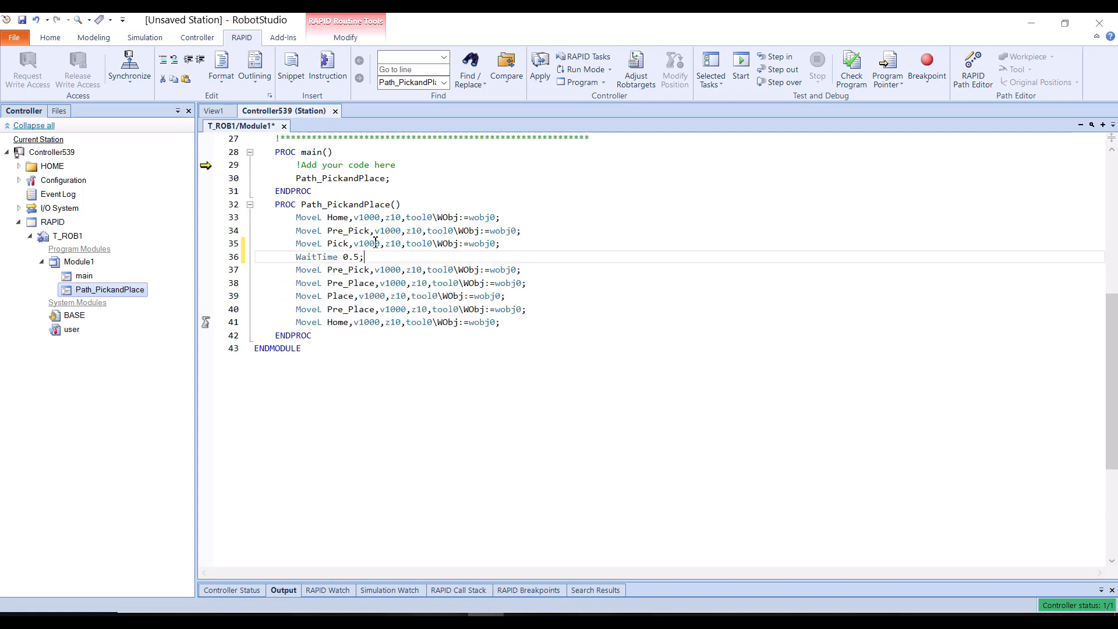
Copy the WaitTime 0.5 instruction to a new line after MoveL Place and format the RAPID document.
drag(378, 260, 296, 262)
key(ctrl+c)
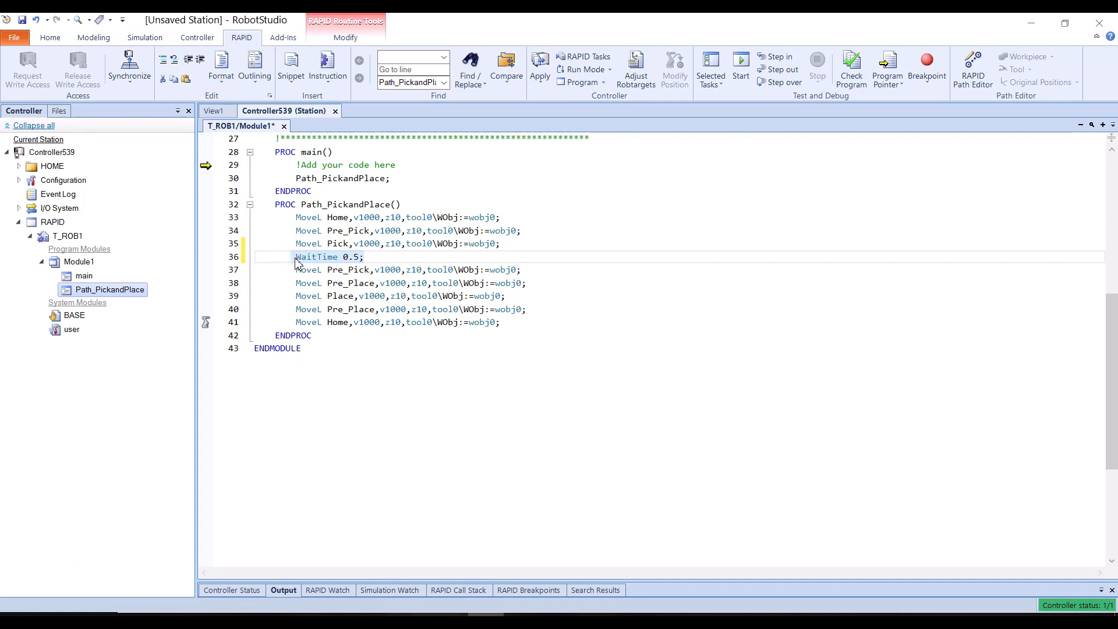
click(517, 296)
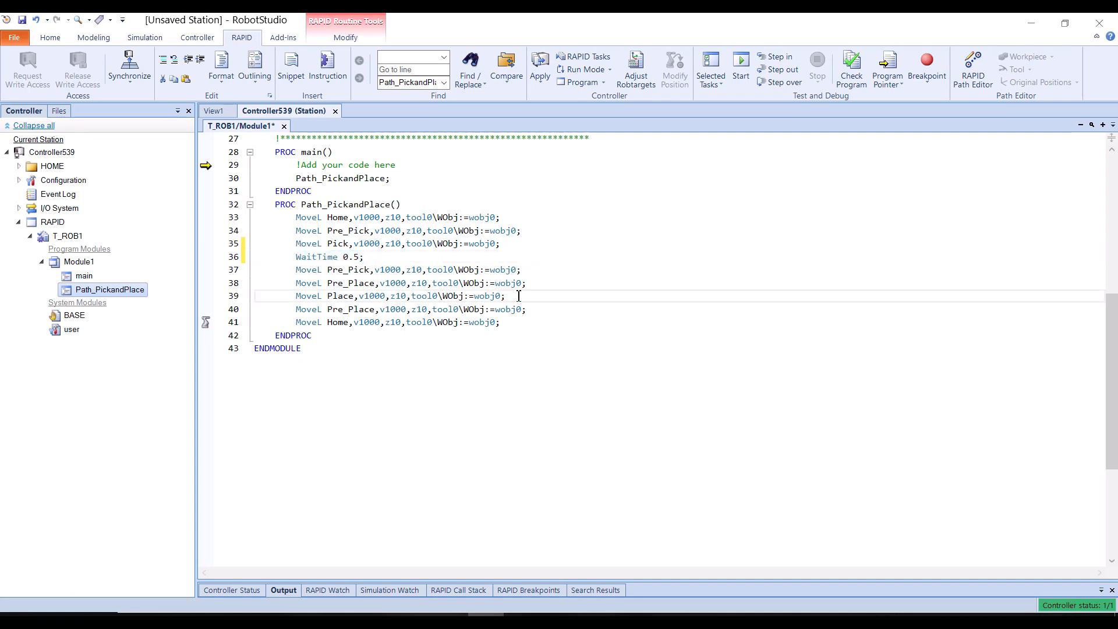
key(Return)
key(ctrl+v)
click(222, 67)
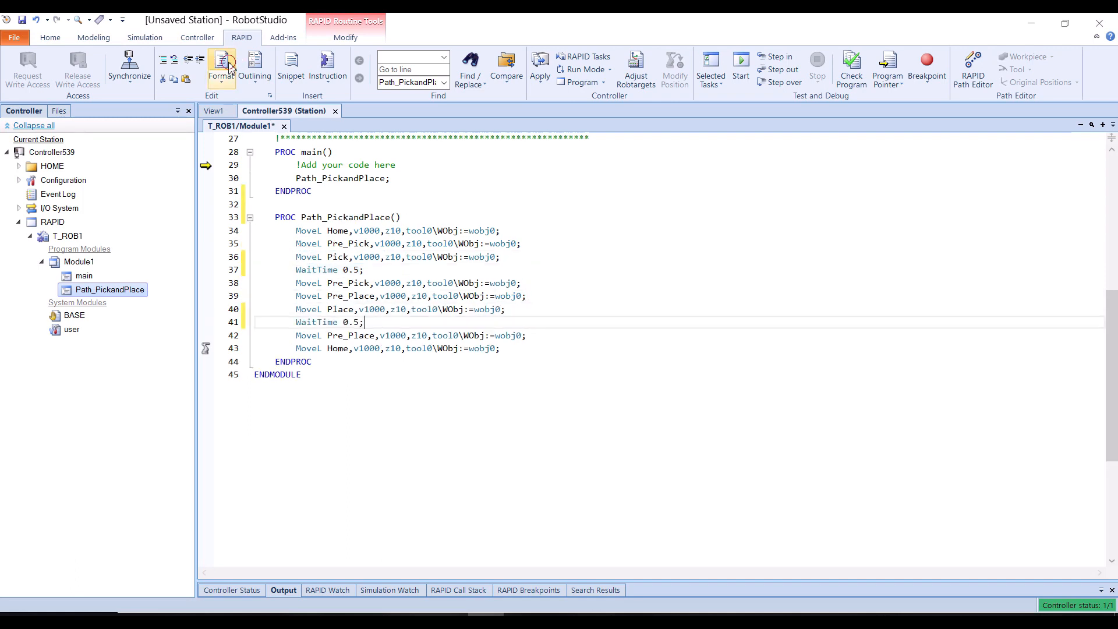
Apply the RAPID changes to the controller and synchronize Controller539's edited program to the station.
click(541, 87)
click(558, 111)
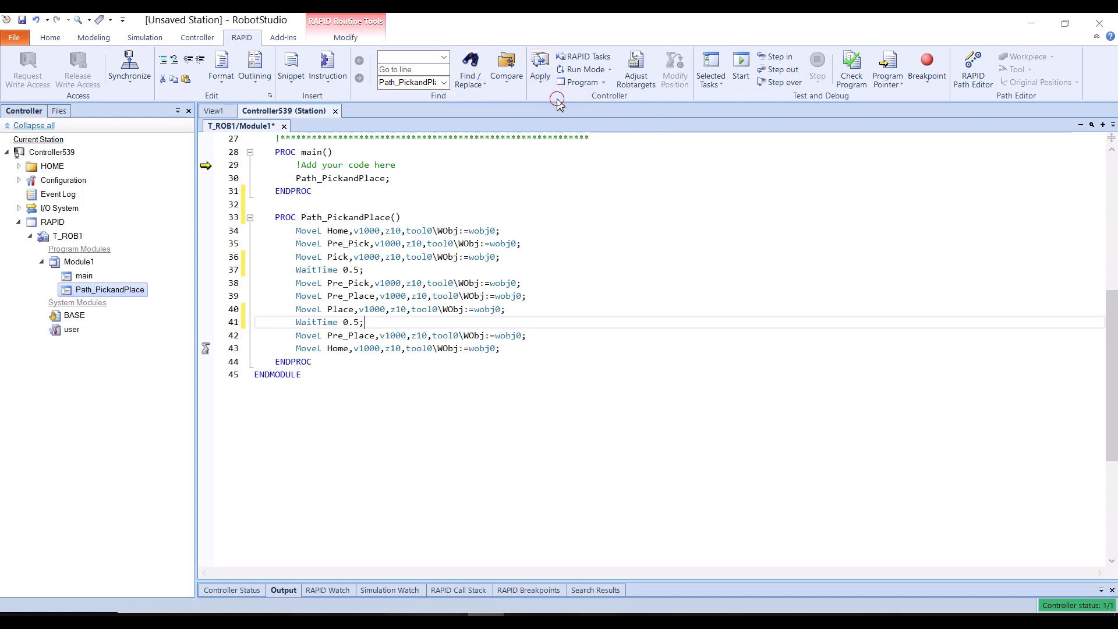
click(132, 85)
click(169, 137)
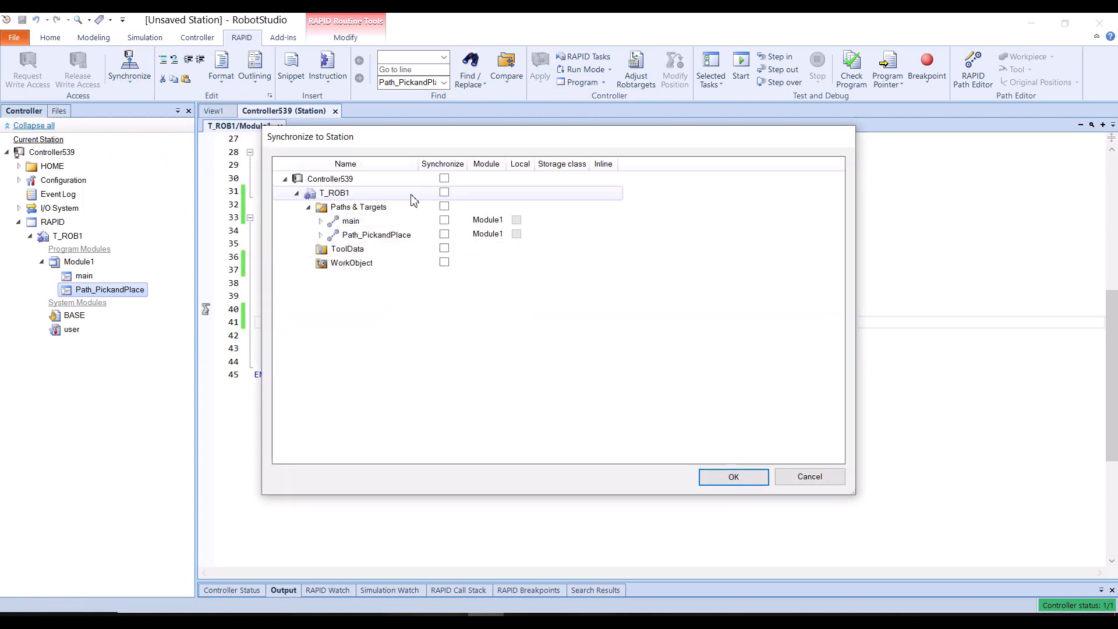
click(730, 477)
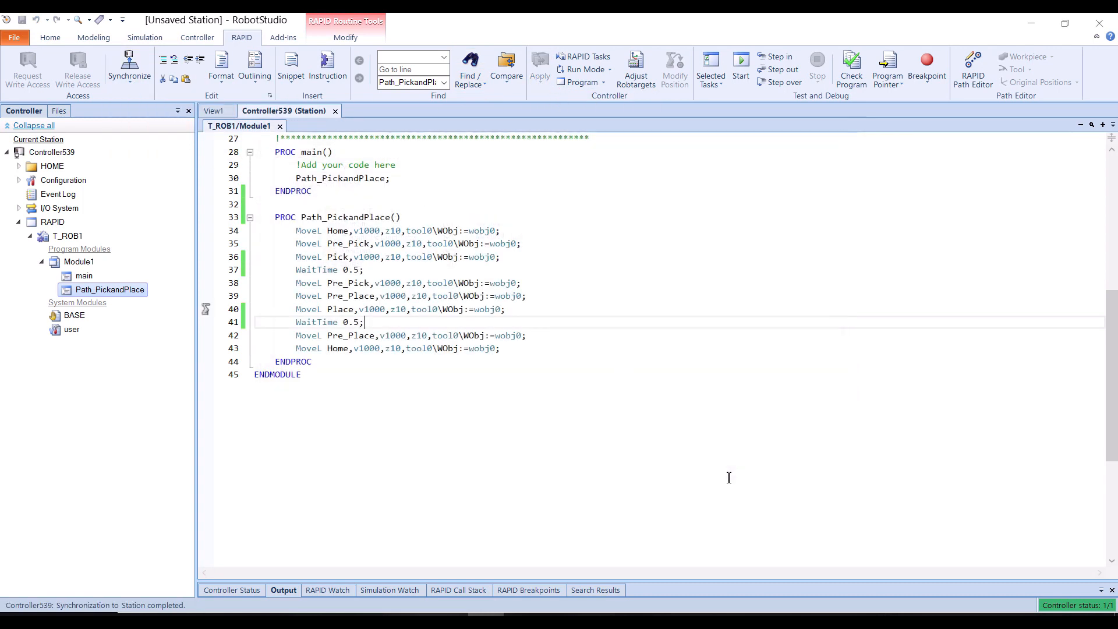
Simulate the updated path in the station view to check the pauses at Pick and Place.
click(46, 37)
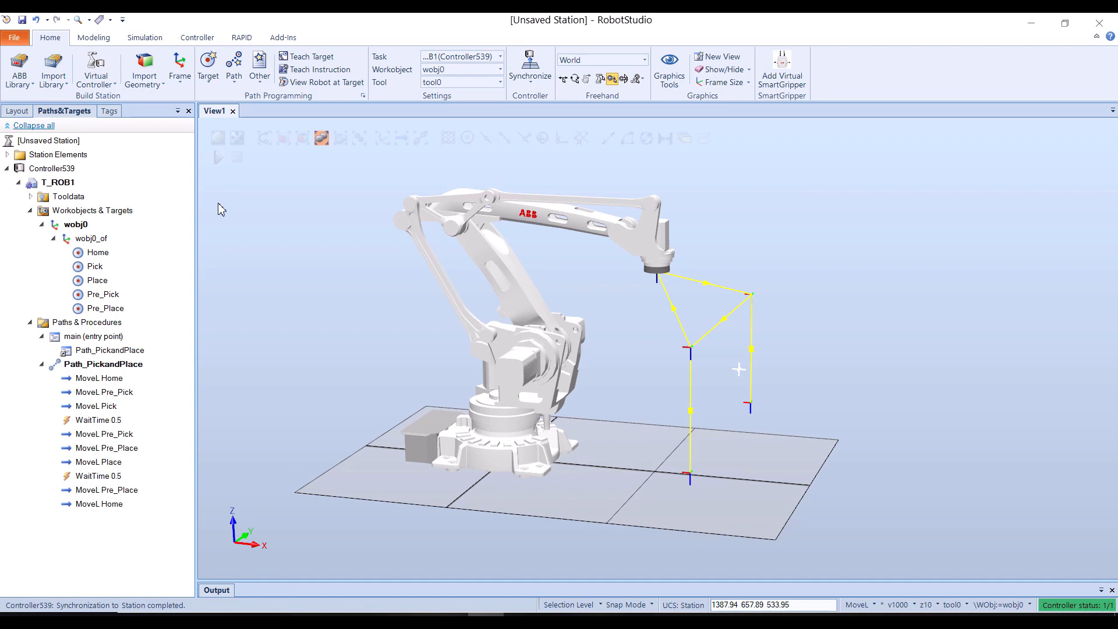
click(217, 157)
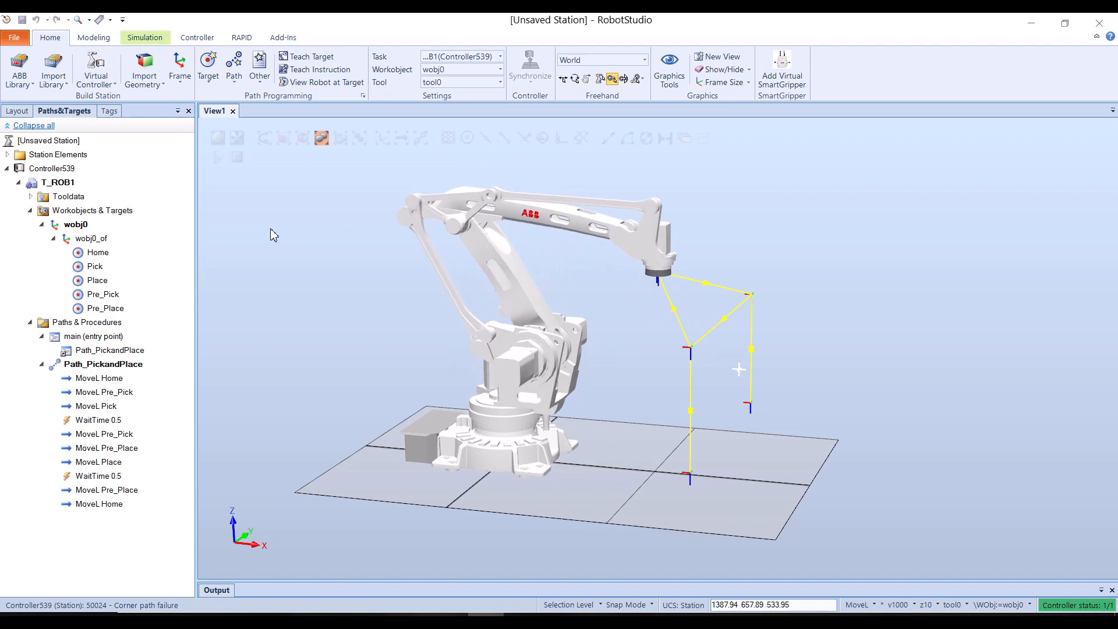
drag(798, 233, 772, 248)
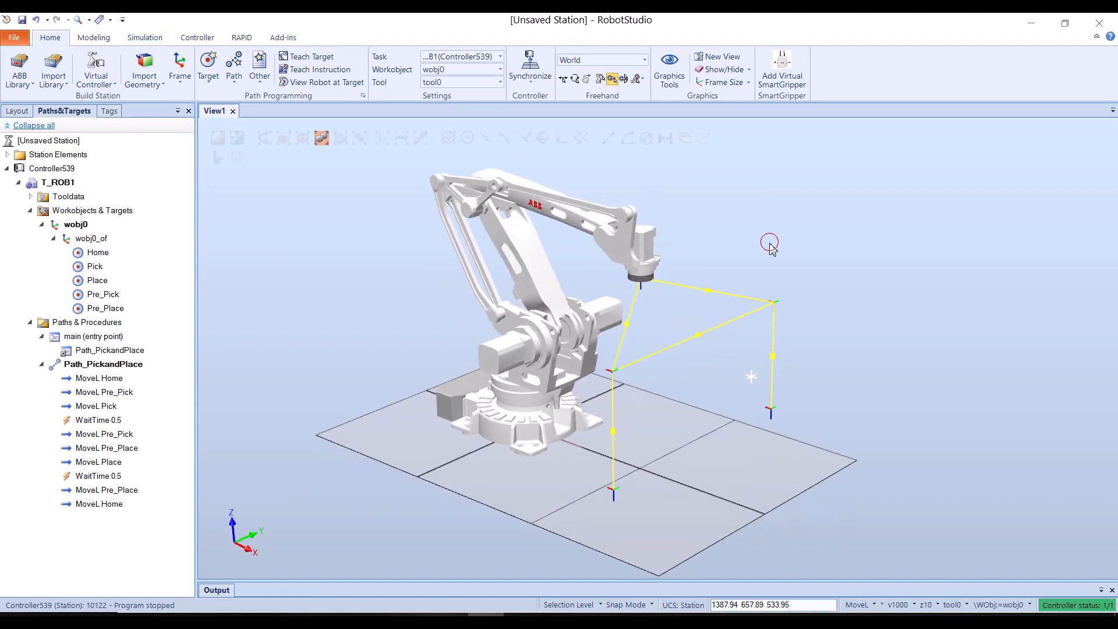
Import a second IRB 460 robot into the station from the ABB library.
click(30, 87)
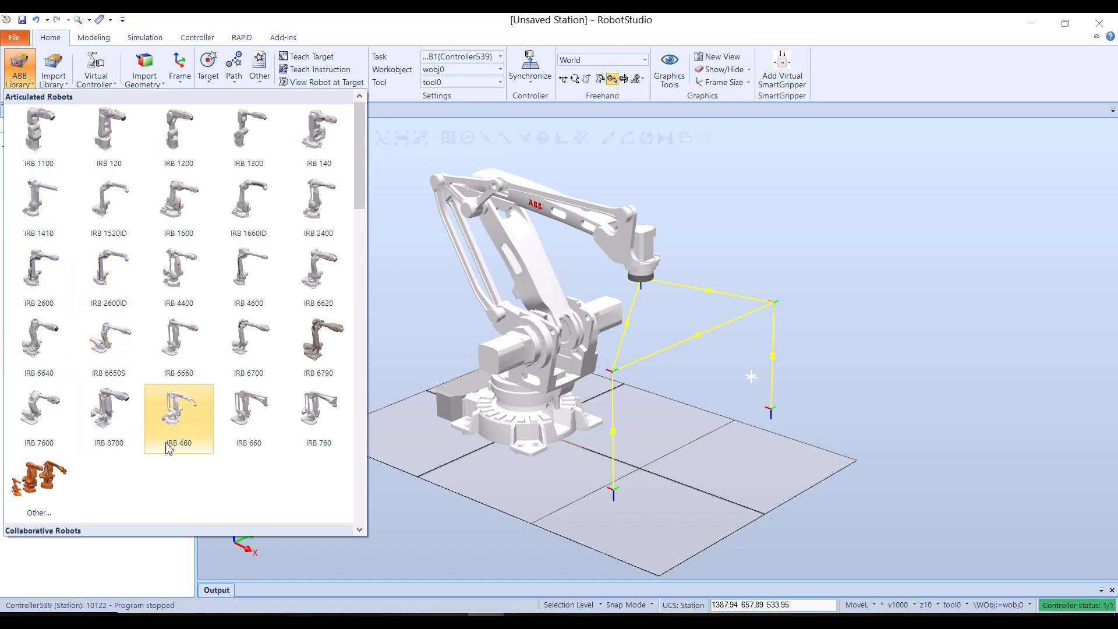
click(192, 429)
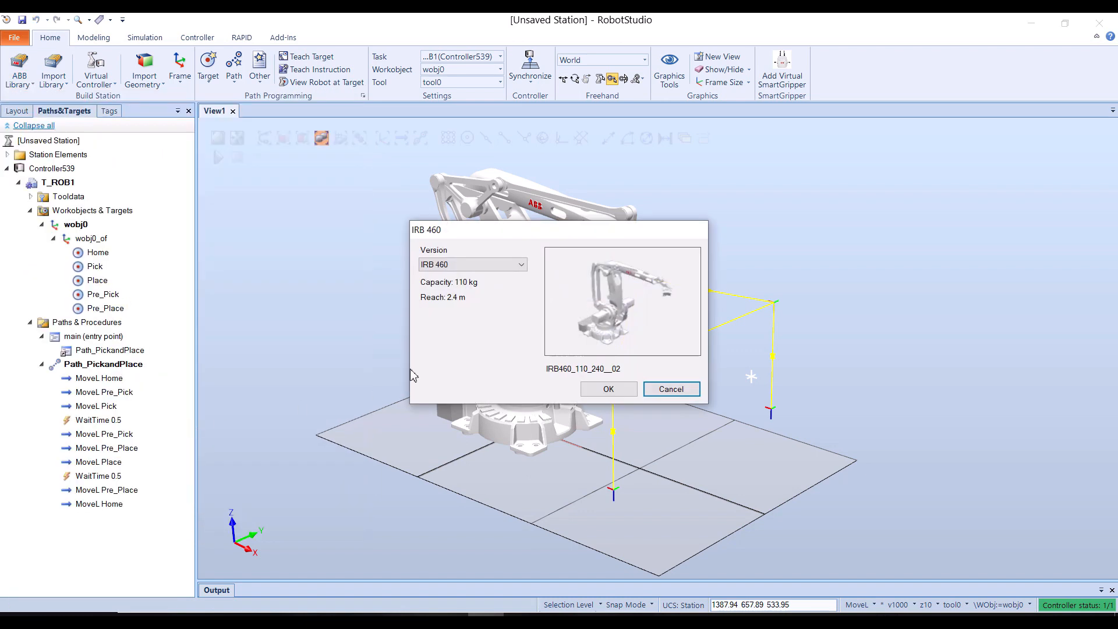
click(609, 389)
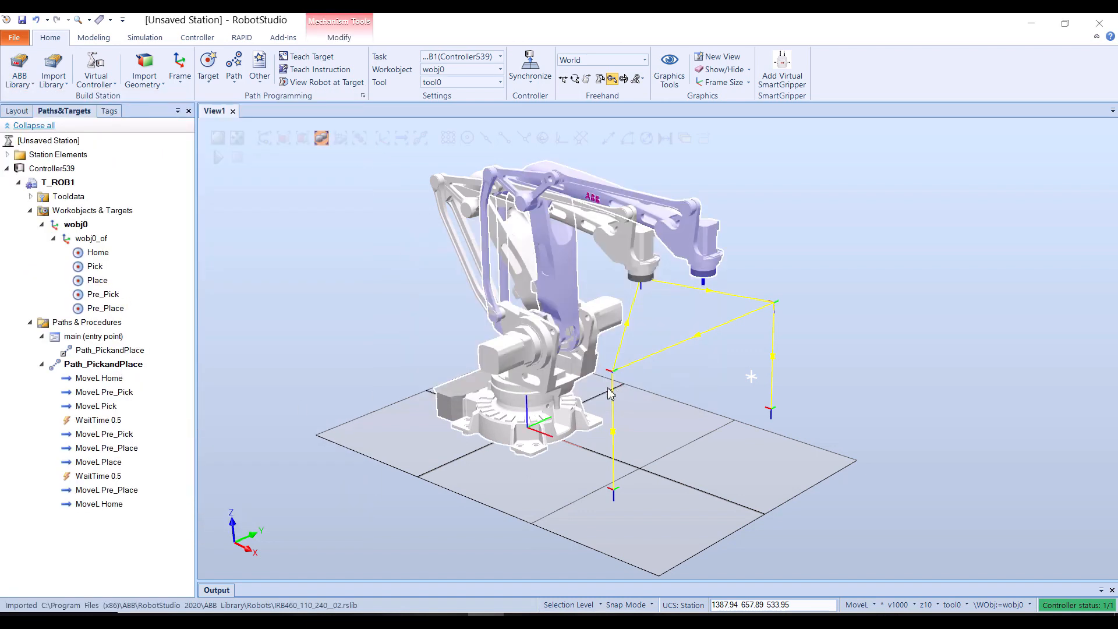
Move the second IRB460 robot along the Y axis until it stands clear beside the first robot.
click(16, 112)
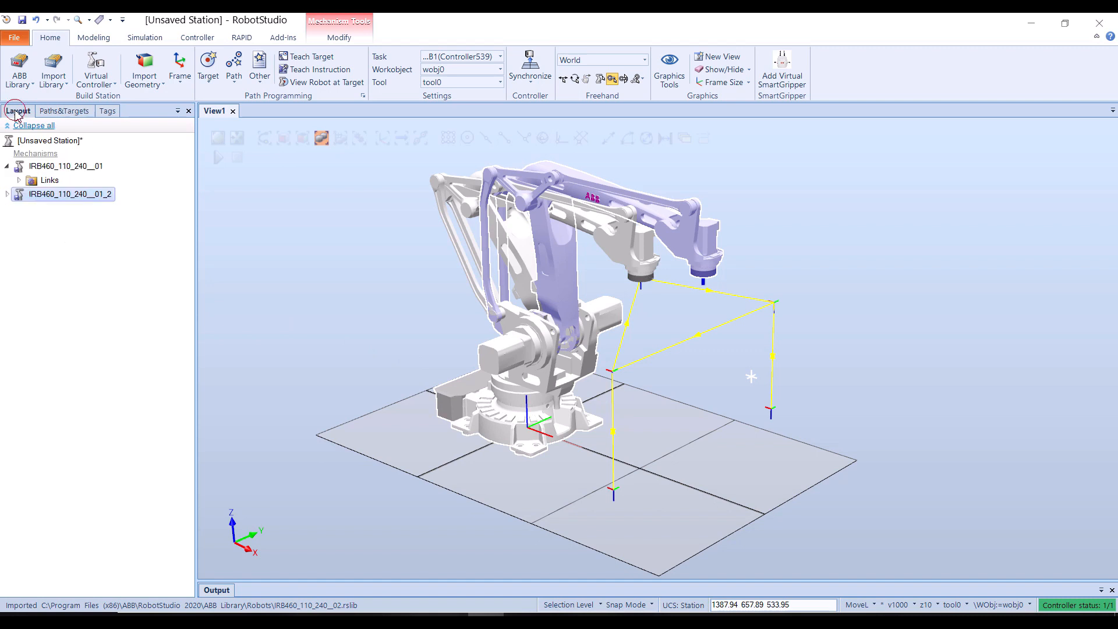
click(563, 81)
mouse_move(570, 418)
mouse_down()
mouse_move(725, 326)
mouse_move(780, 312)
mouse_move(789, 336)
mouse_up()
scroll(780, 349, down, 2)
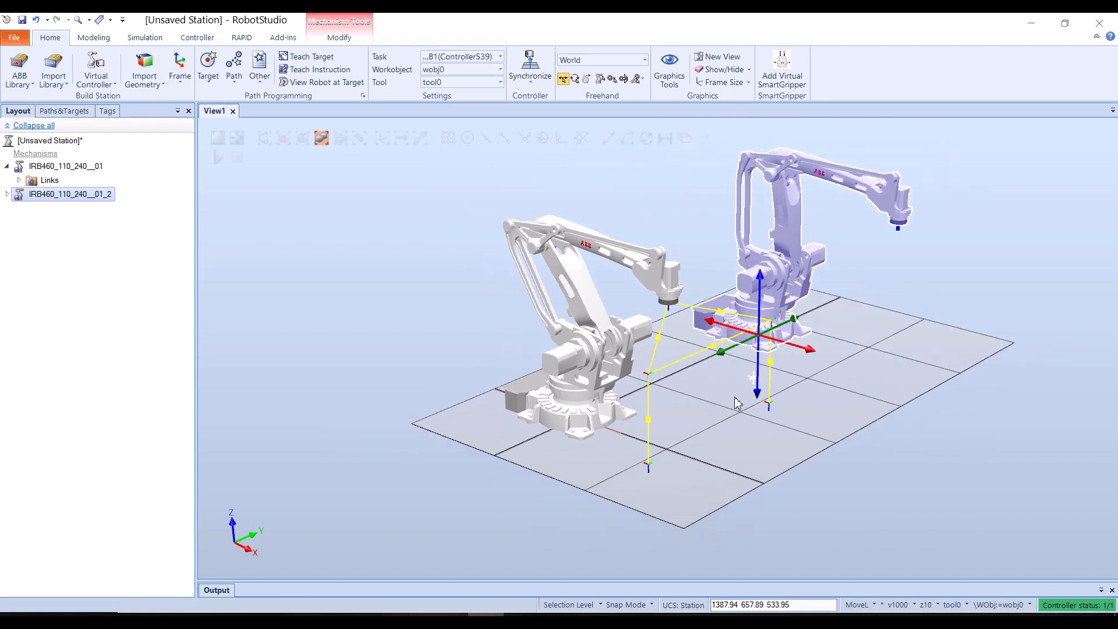
click(937, 287)
mouse_move(936, 282)
ctrl+shift+mouse_down()
mouse_move(885, 256)
mouse_move(903, 276)
mouse_move(943, 278)
ctrl+shift+mouse_up()
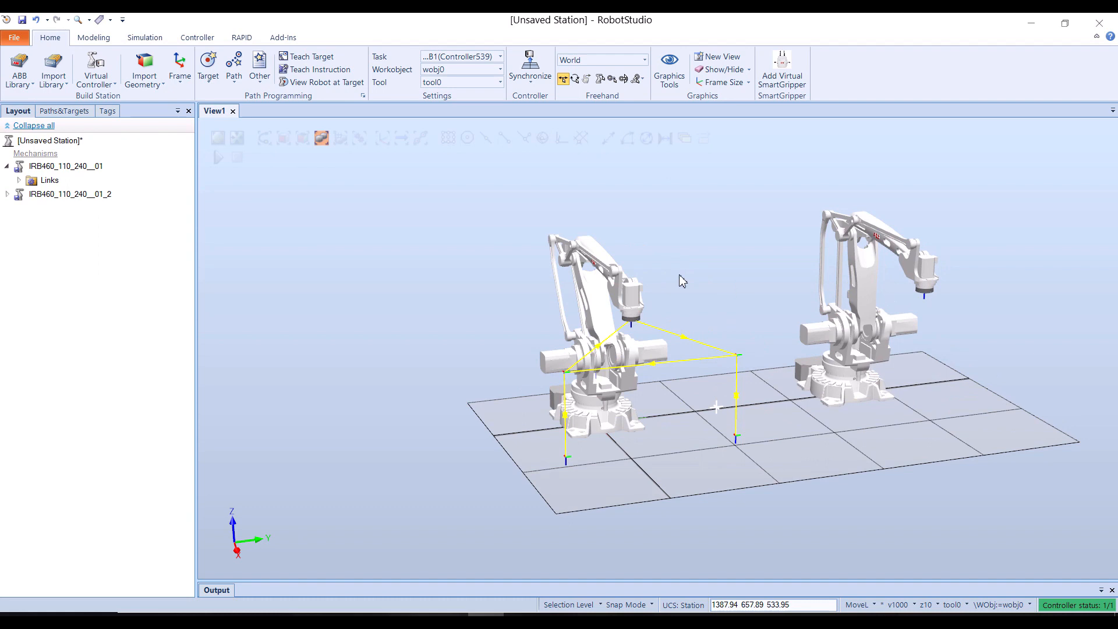
Create virtual controller Controller540 from layout for IRB460_110_240__01_2 with RobotWare 6.11.02.00 and its task frame aligned to that robot.
click(96, 81)
click(114, 105)
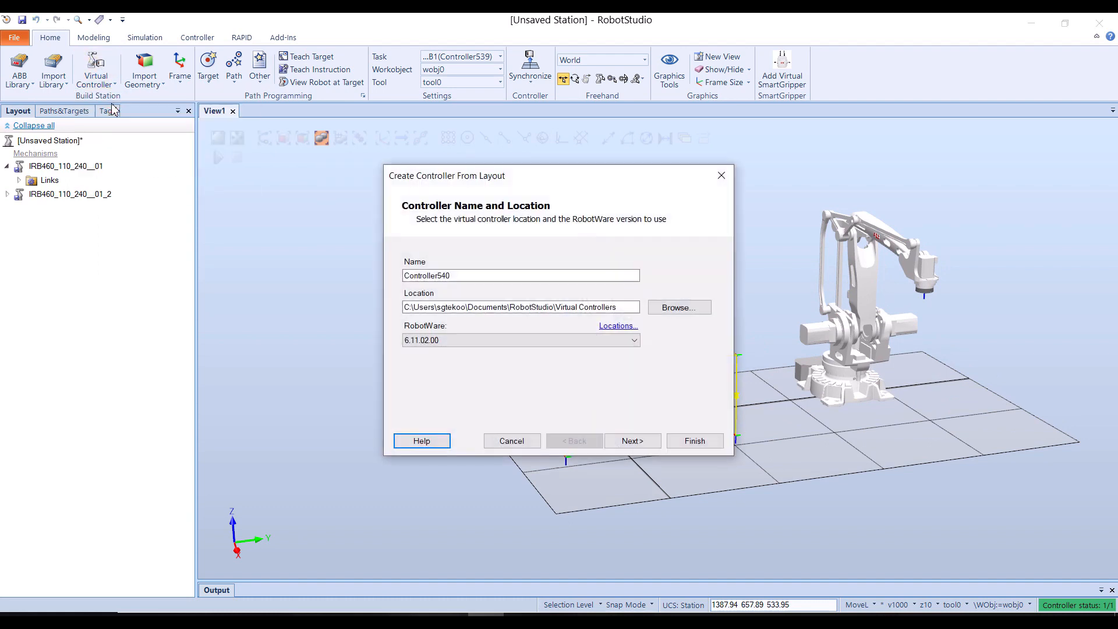
click(634, 443)
click(634, 444)
click(633, 444)
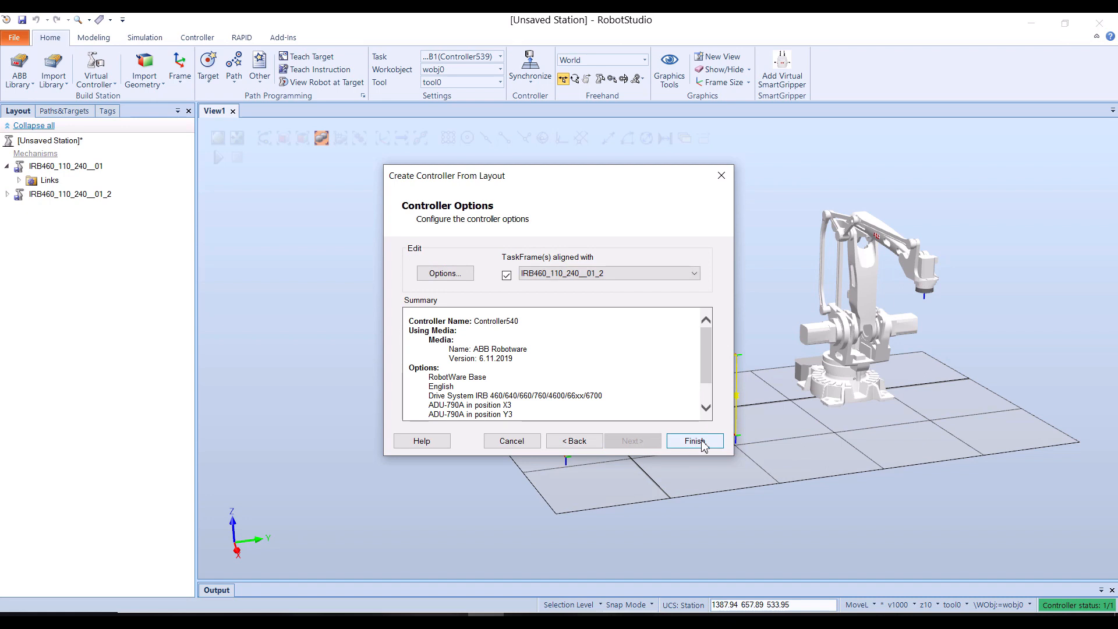
click(702, 442)
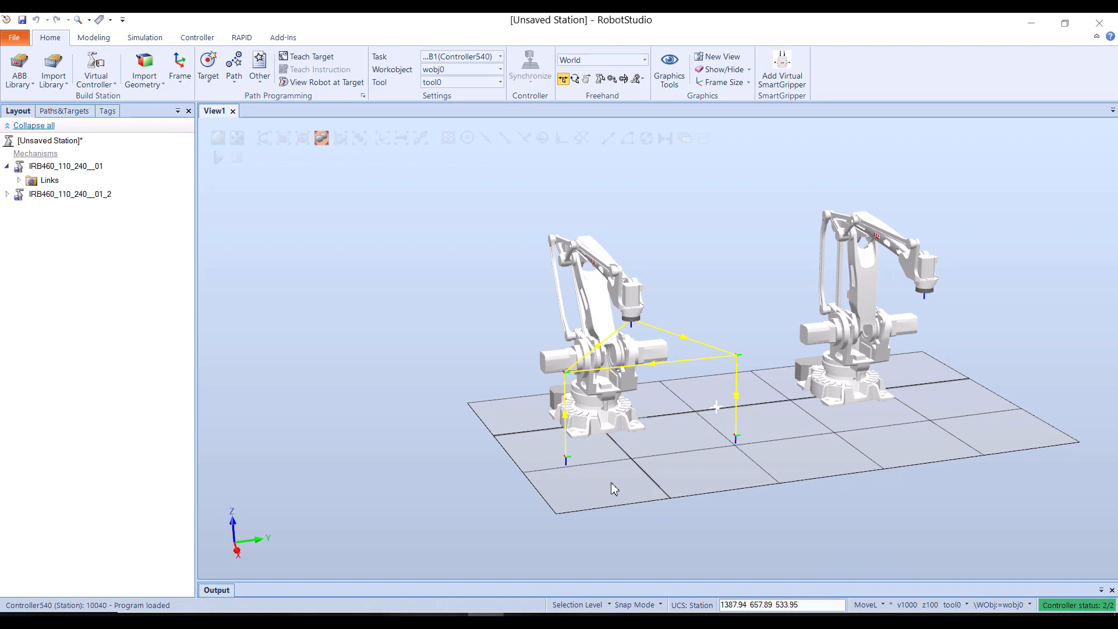
scroll(553, 463, down, 1)
scroll(751, 402, down, 1)
scroll(899, 354, up, 1)
scroll(901, 354, up, 2)
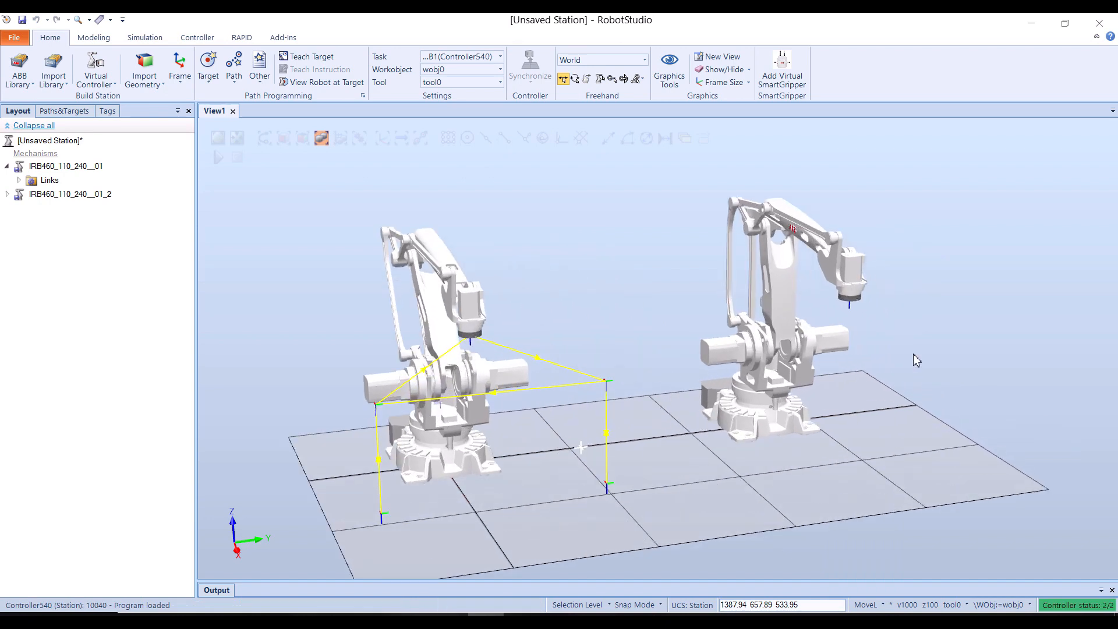
mouse_move(914, 302)
ctrl+shift+mouse_down()
mouse_move(936, 300)
mouse_move(924, 302)
ctrl+shift+mouse_up()
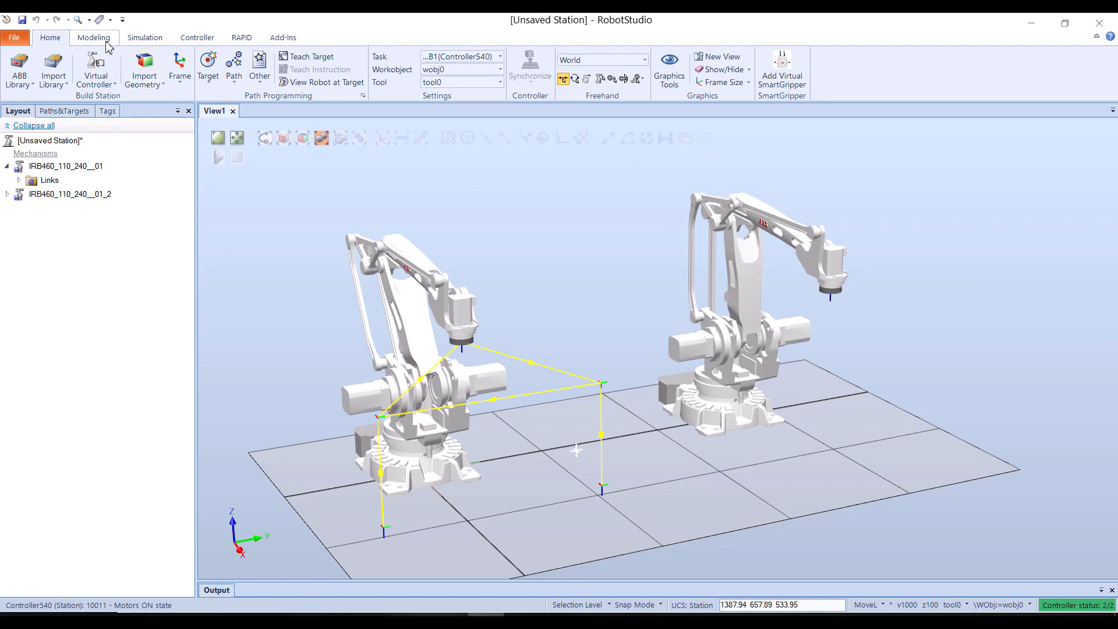
Compare the workobjects, targets and paths stored under Controller539 and Controller540.
click(65, 111)
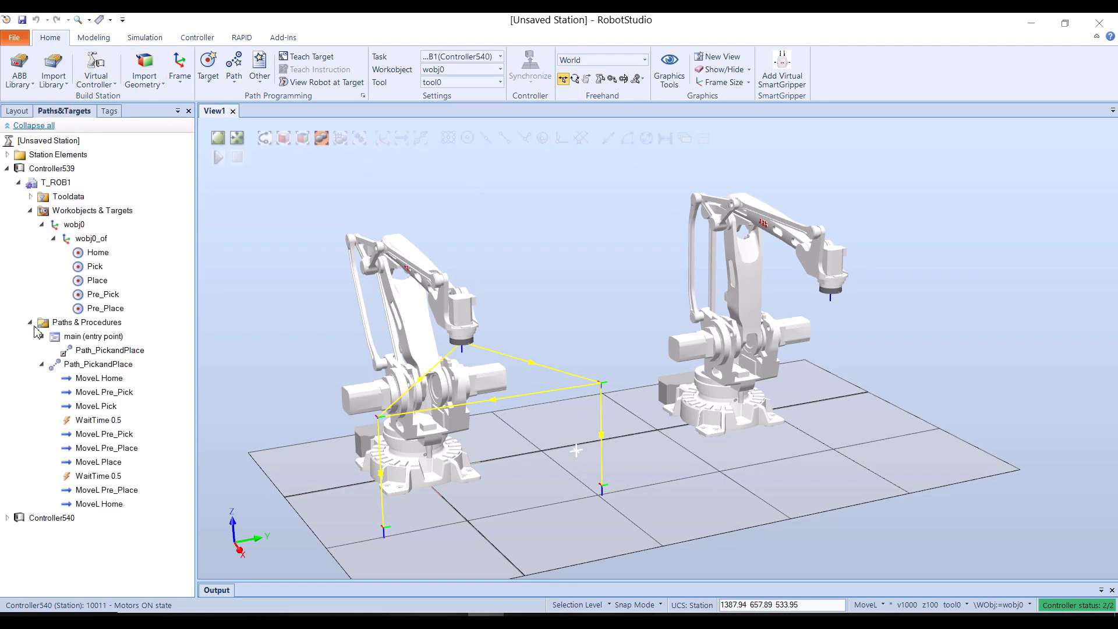
click(7, 518)
click(19, 532)
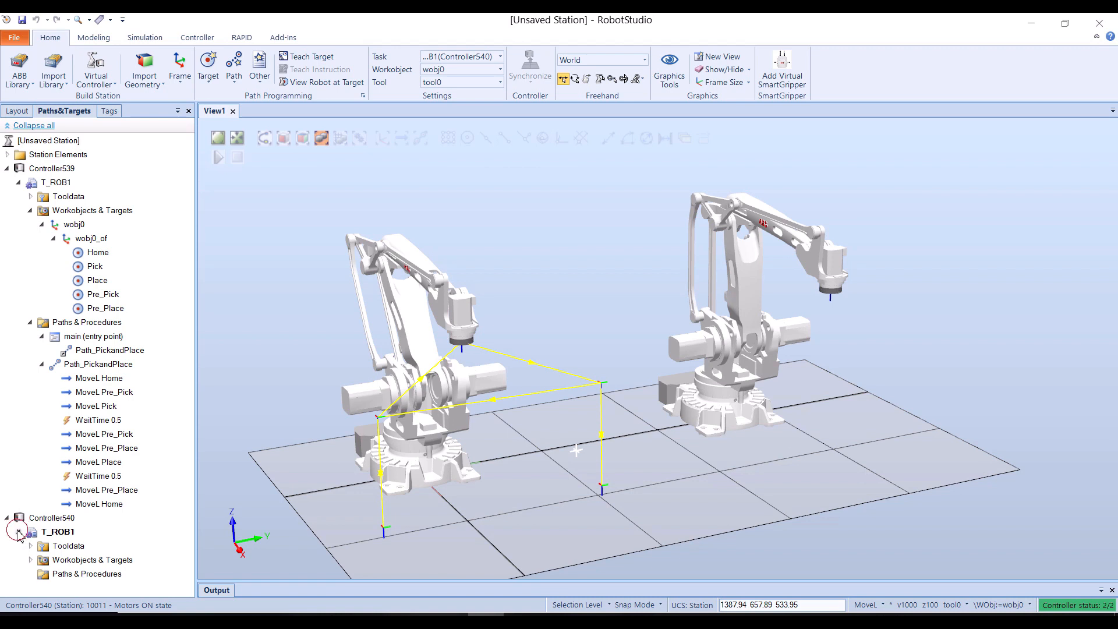
click(41, 336)
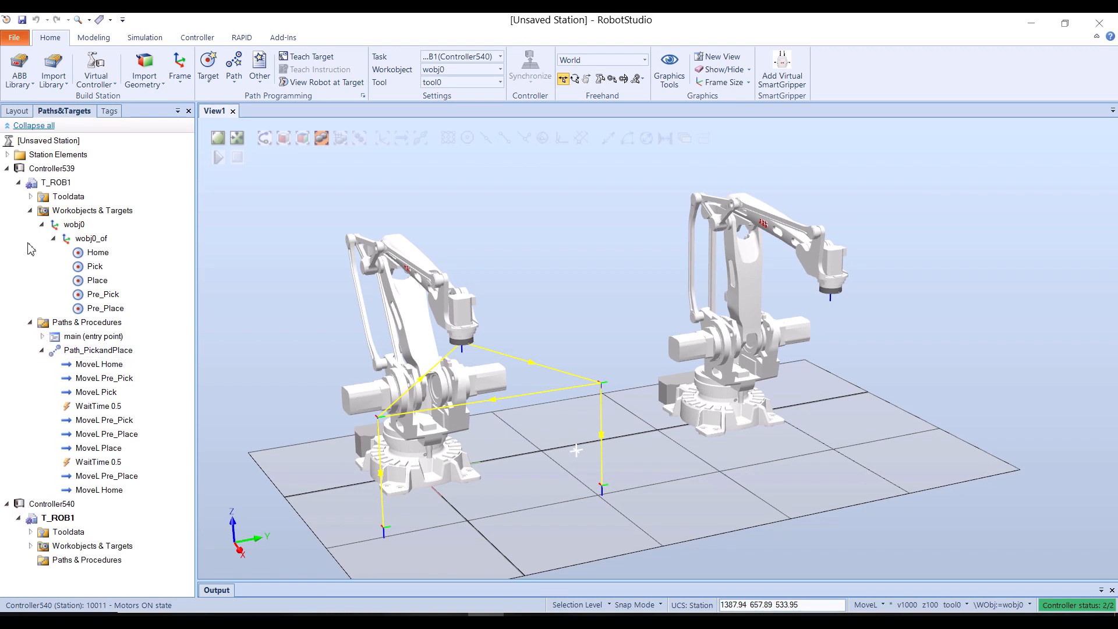
click(42, 225)
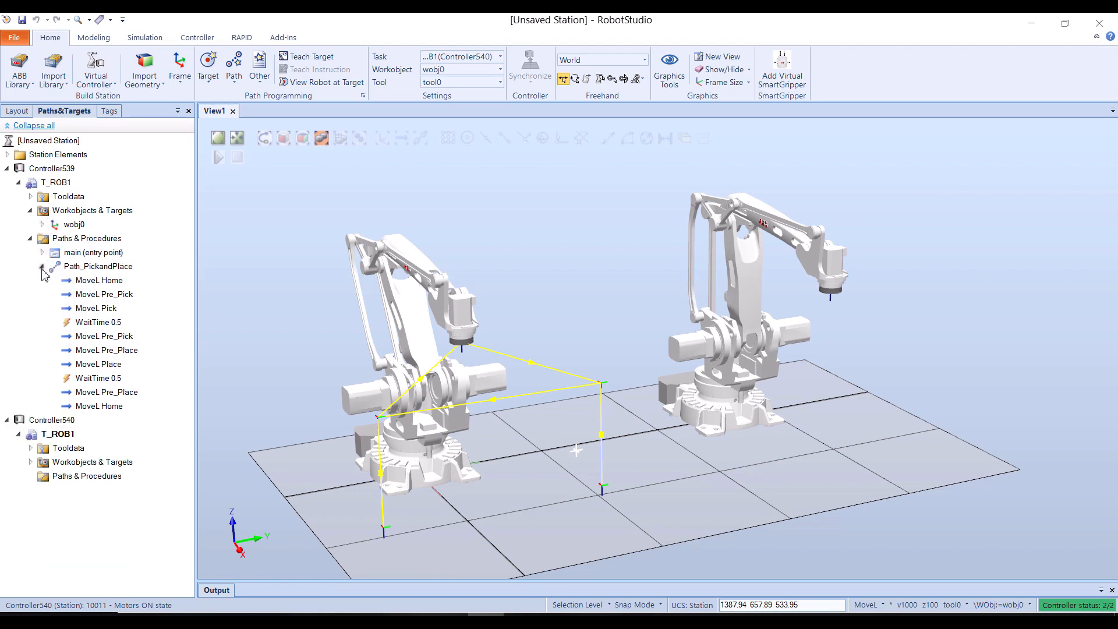
click(41, 267)
click(31, 322)
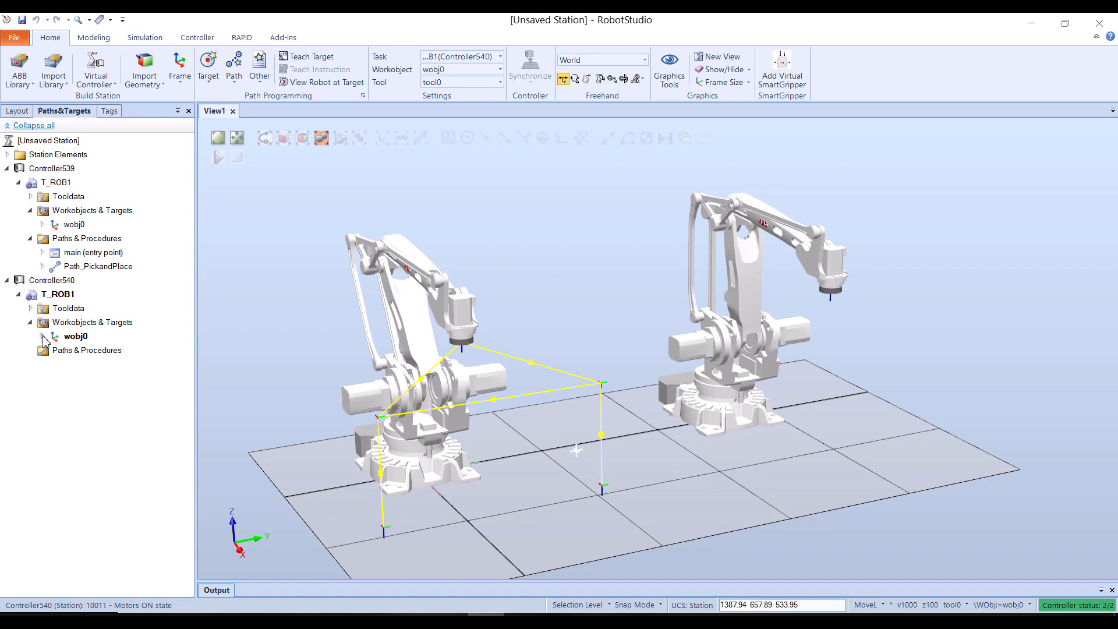
click(42, 336)
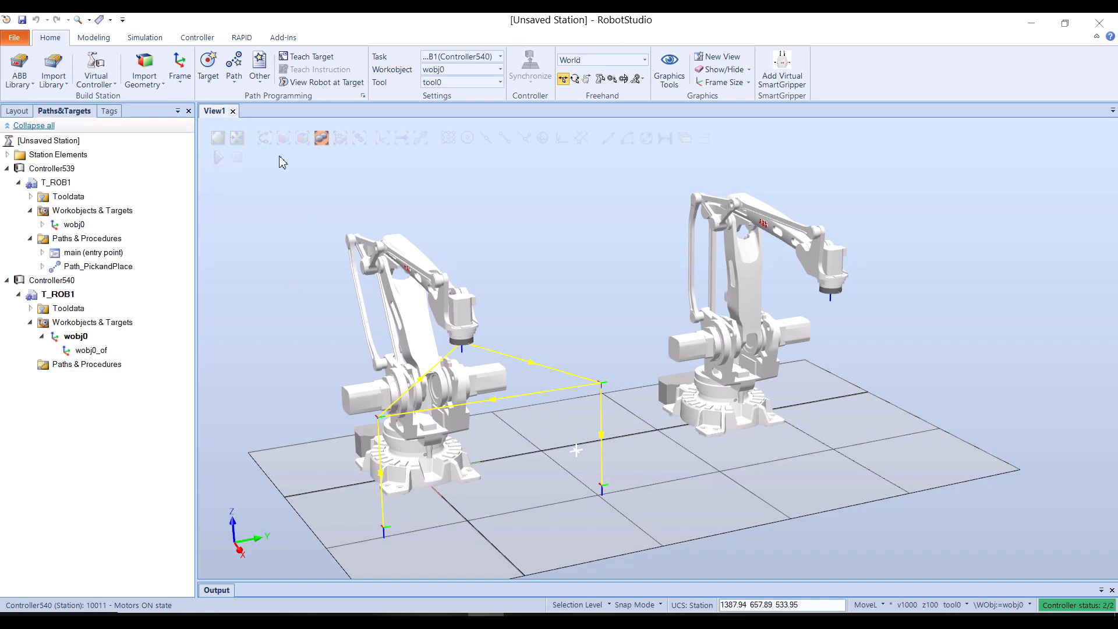
Create a relation named Duplicate with Controller539 as the first controller and Controller540 as the second.
click(190, 39)
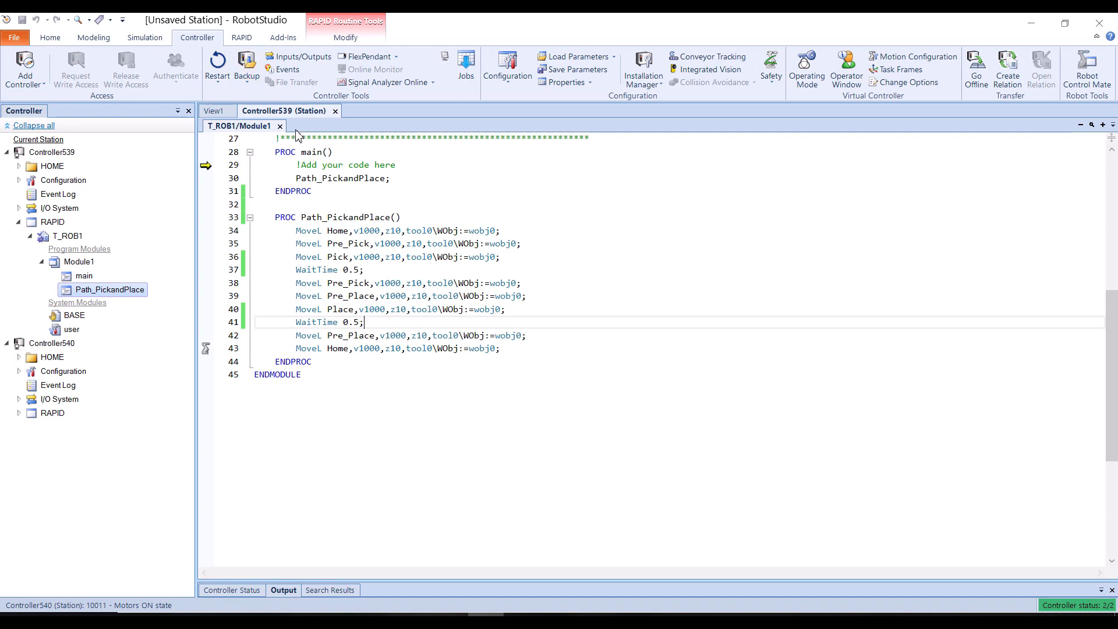
click(335, 111)
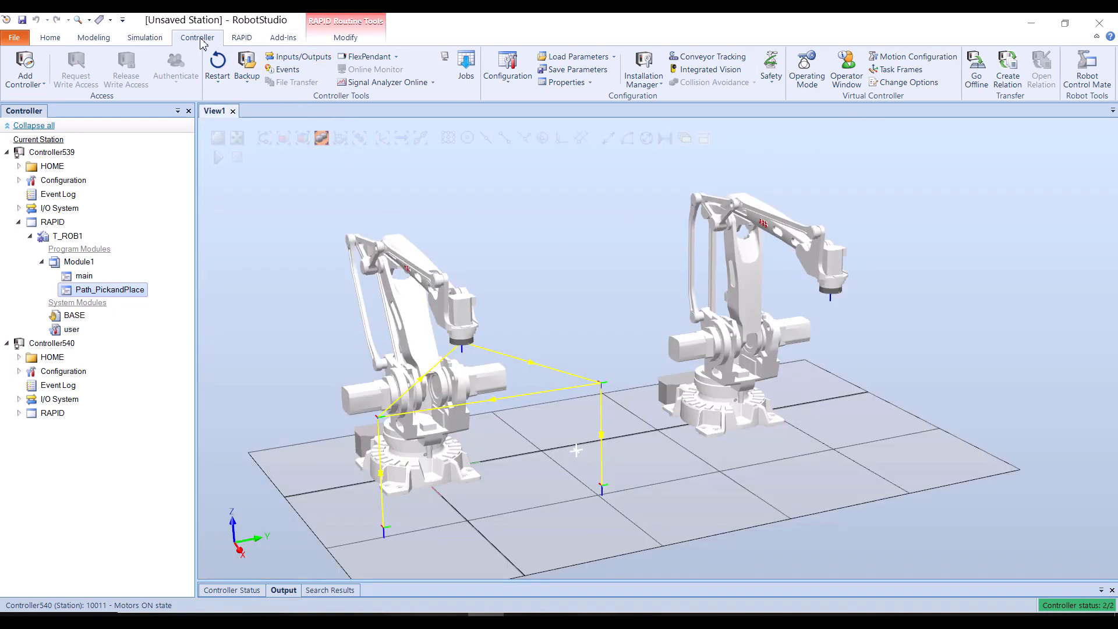
click(1009, 87)
drag(611, 242, 559, 202)
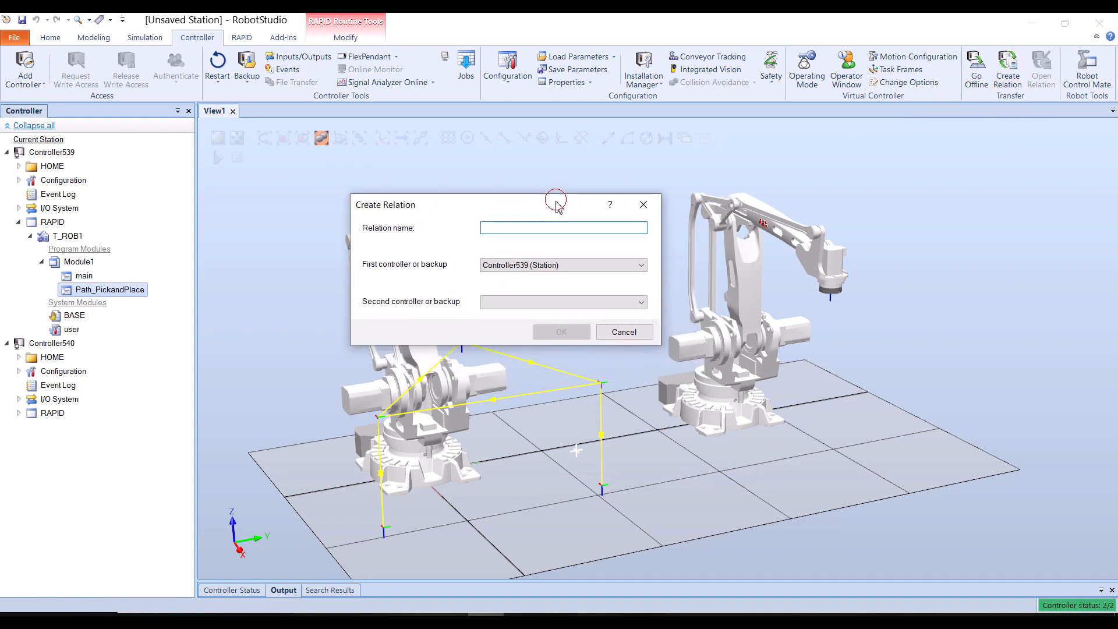
text(Duplicate)
click(541, 302)
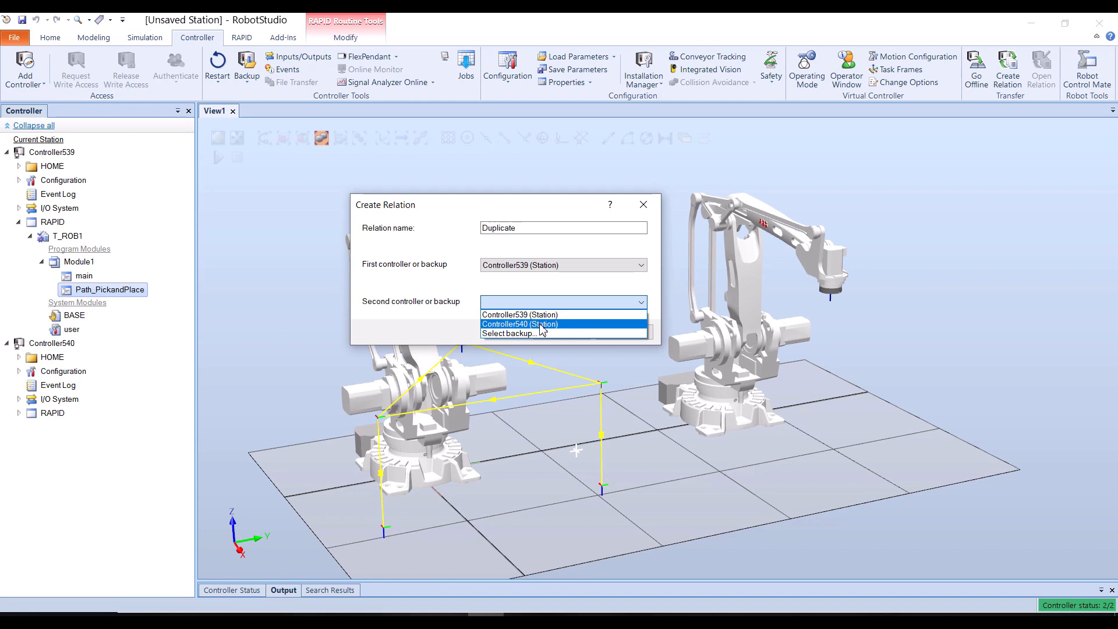
click(542, 324)
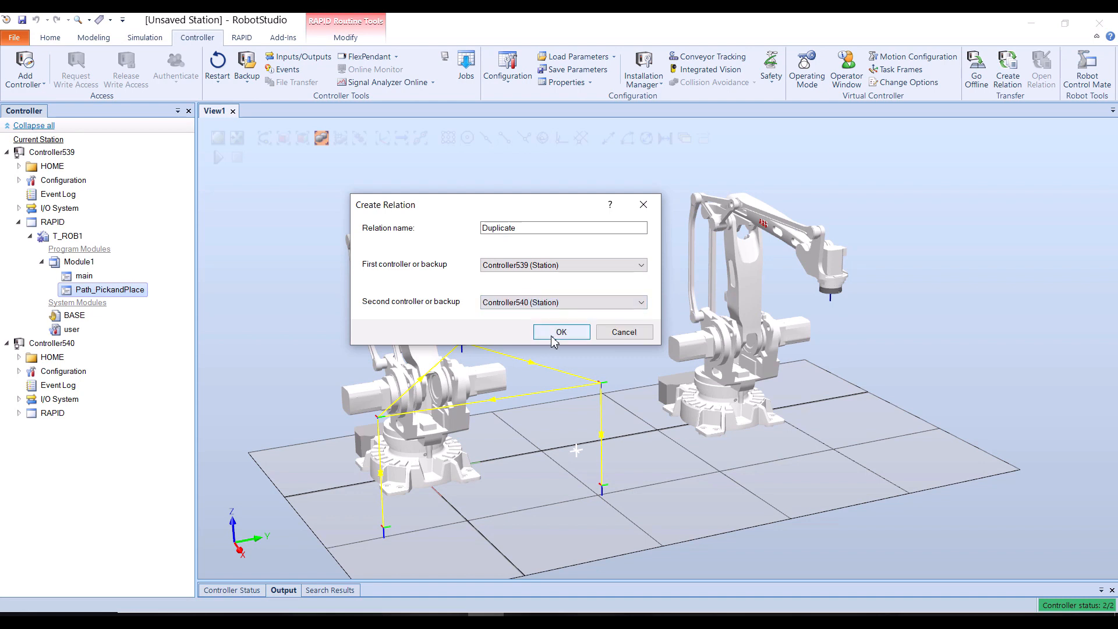
click(551, 336)
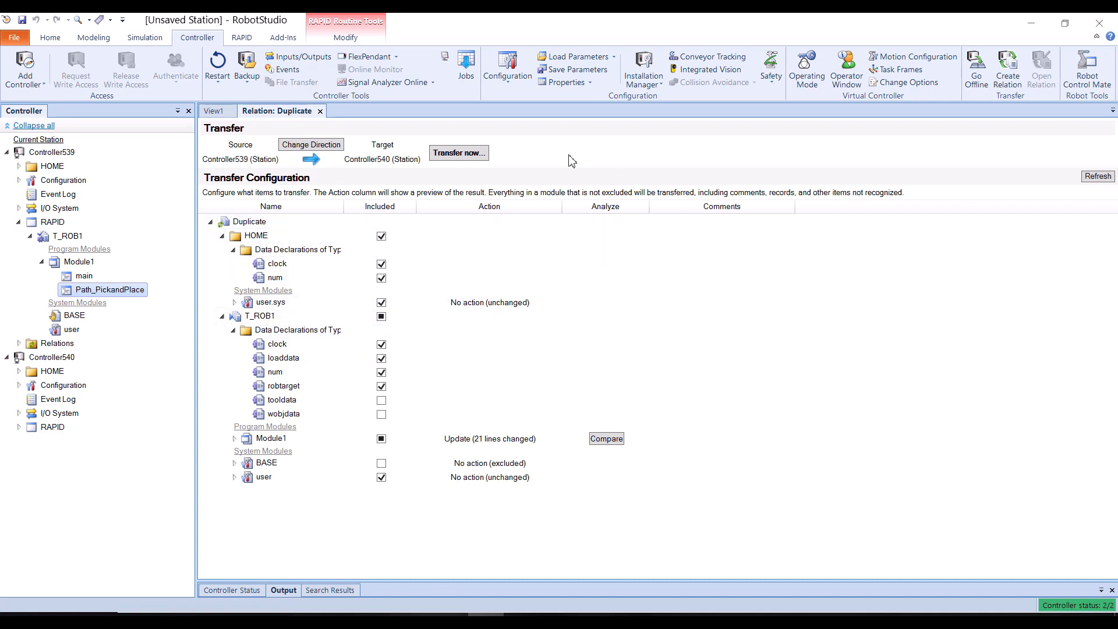
Transfer the RAPID program from Controller539 to Controller540 and close the Duplicate relation.
click(453, 154)
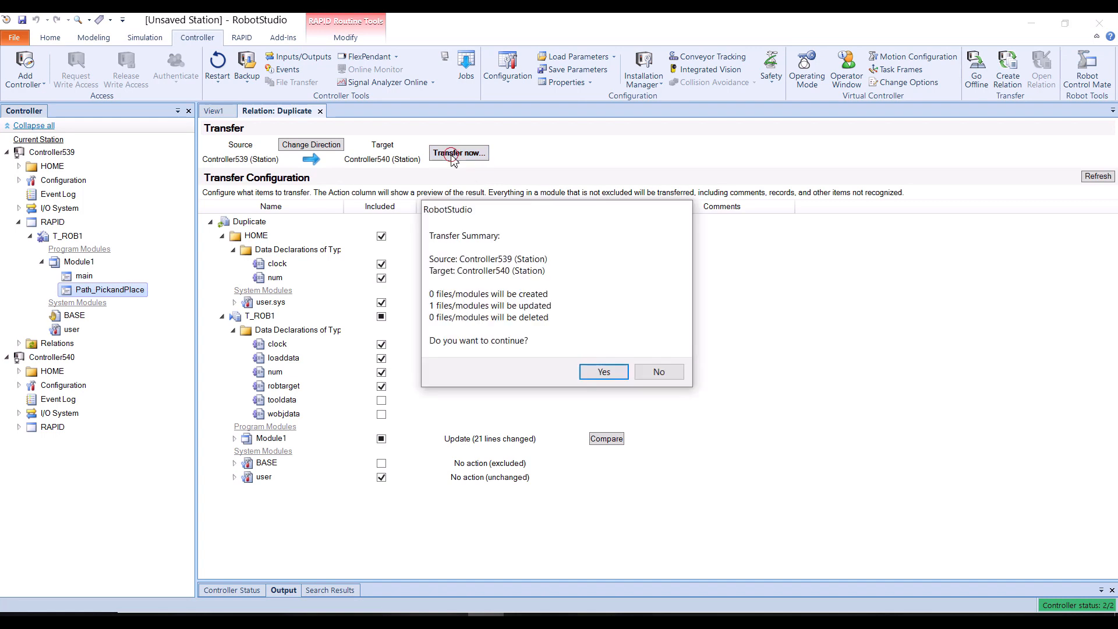
click(598, 373)
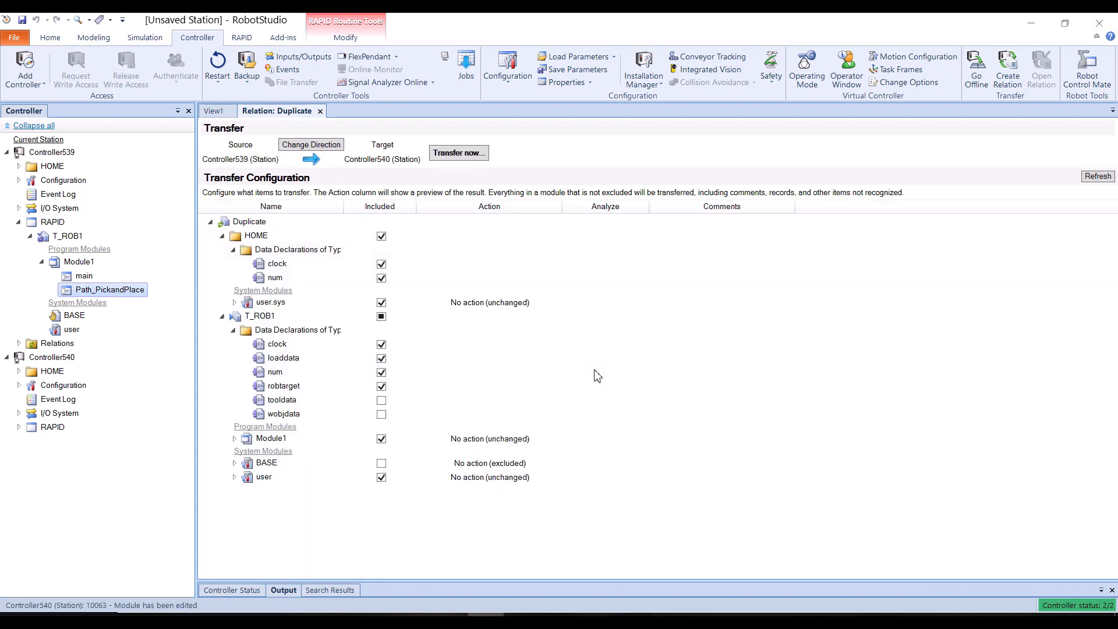
click(320, 111)
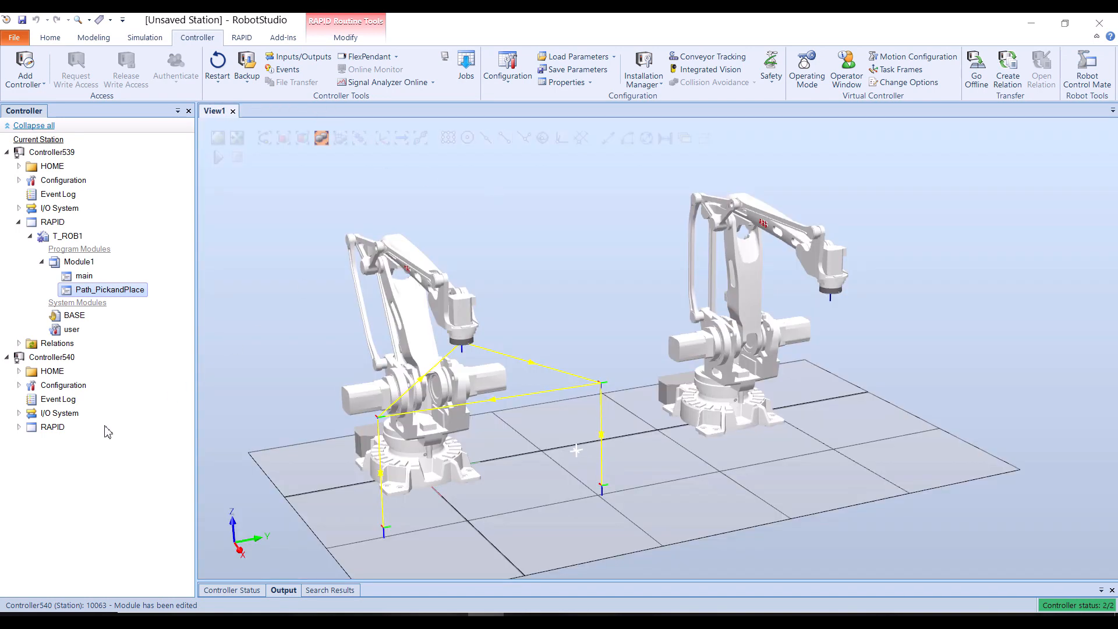
Open Path_PickandPlace in Module1 of Controller540 and review the transferred RAPID code.
click(19, 427)
click(30, 441)
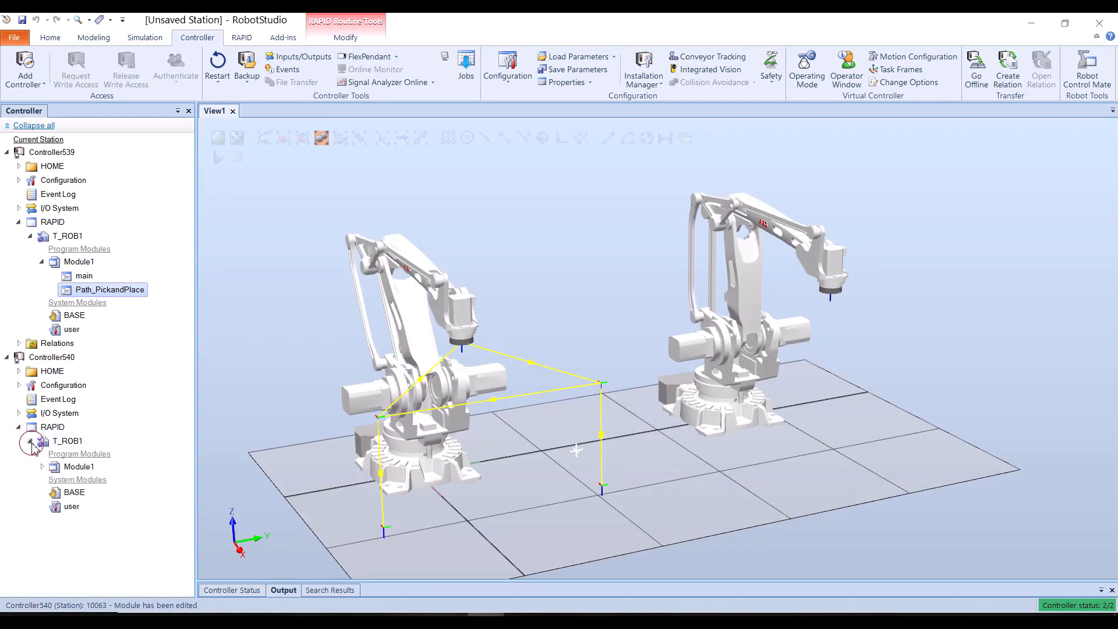
click(43, 467)
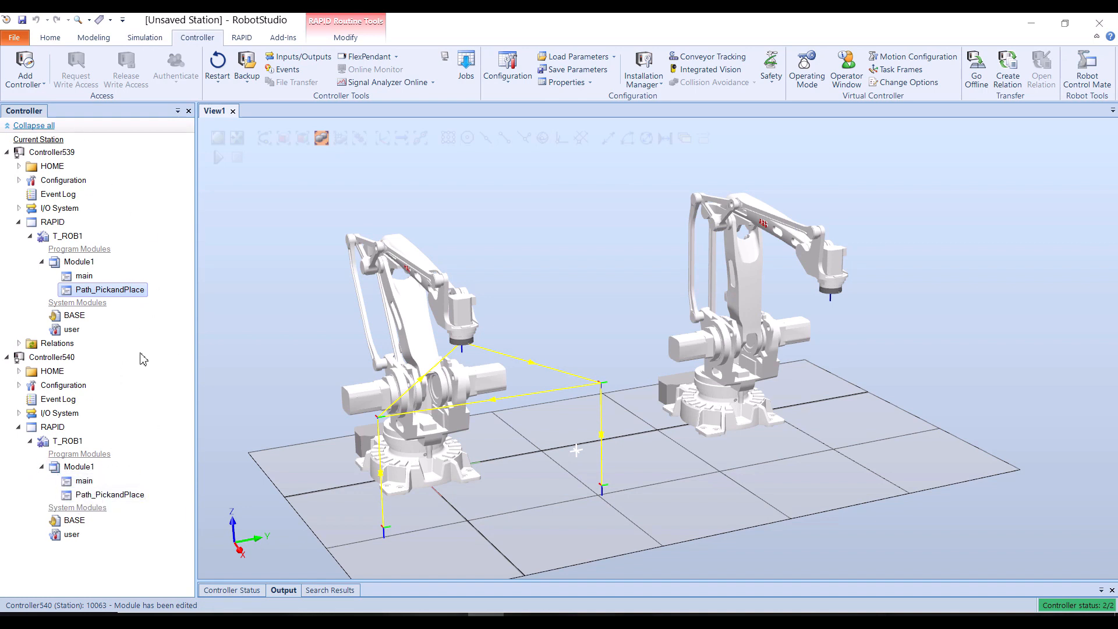
double_click(111, 495)
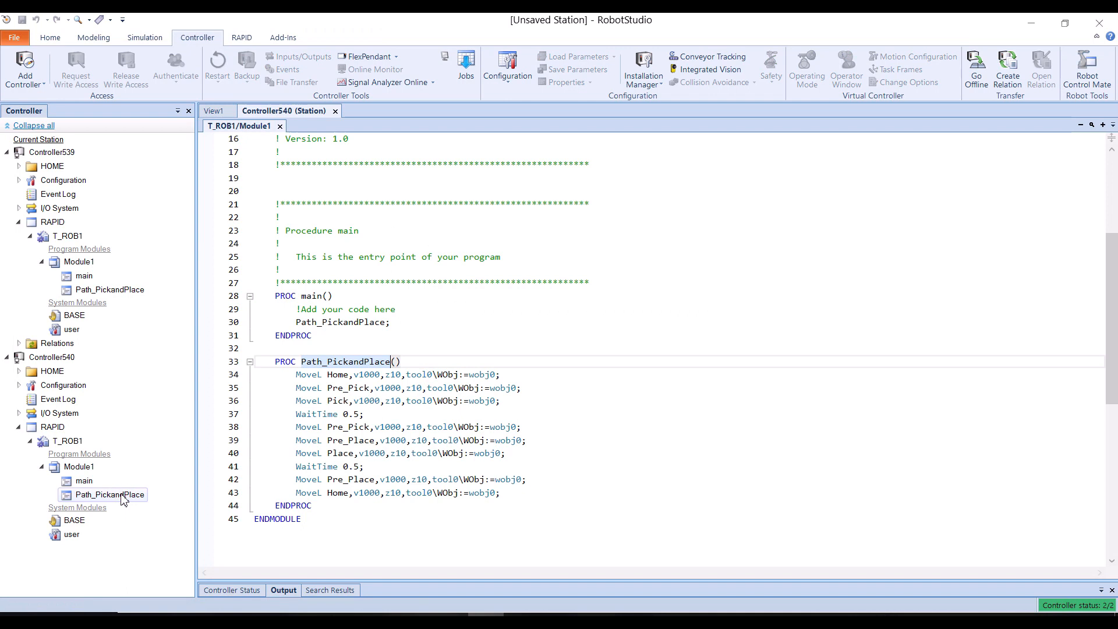
scroll(494, 398, up, 5)
scroll(495, 398, down, 5)
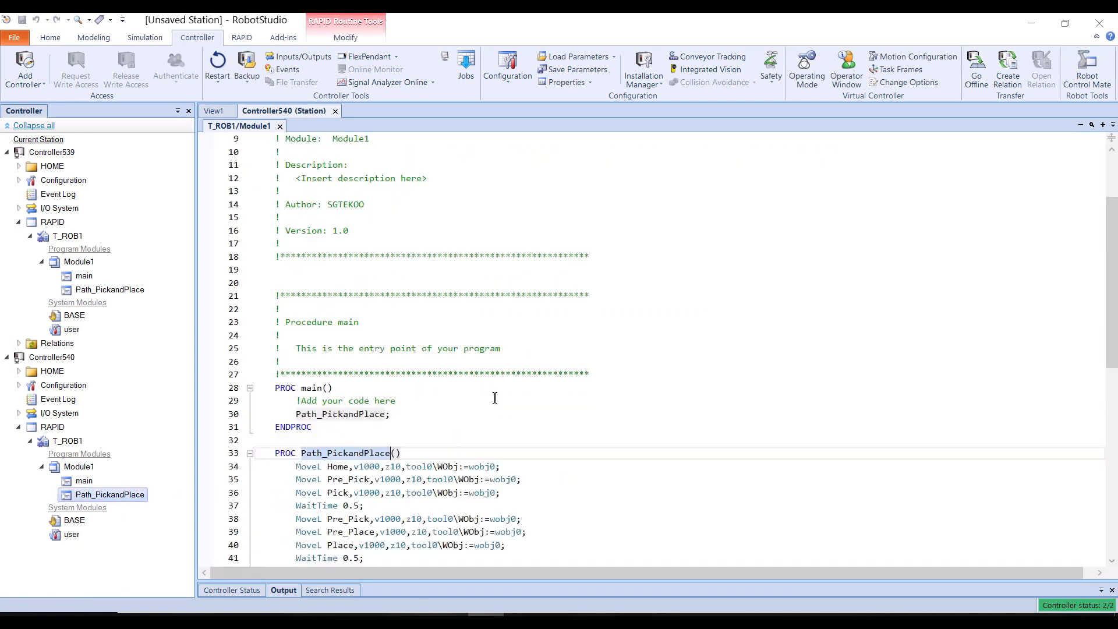
Synchronize all of Controller540's RAPID paths, targets, tool data and workobjects to the station.
click(240, 38)
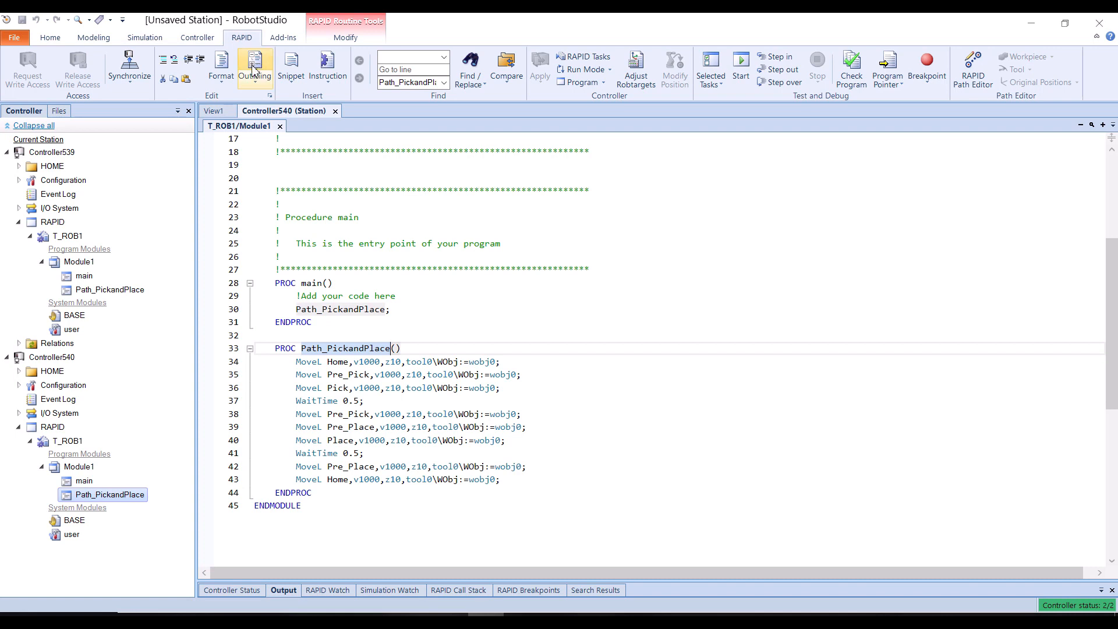
click(132, 86)
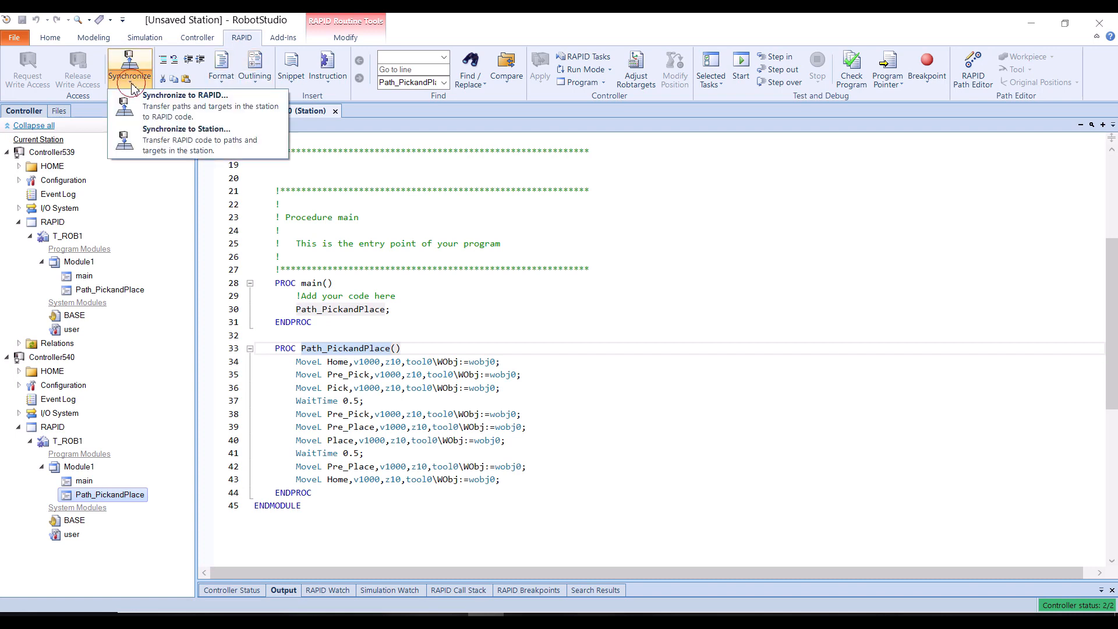
click(186, 137)
click(443, 180)
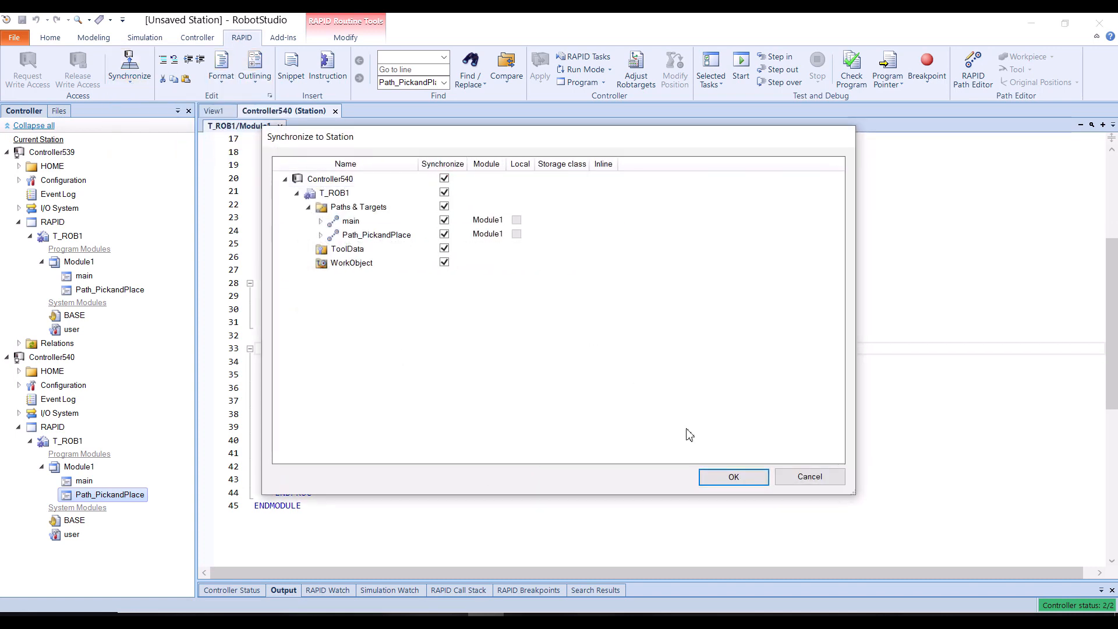
click(728, 476)
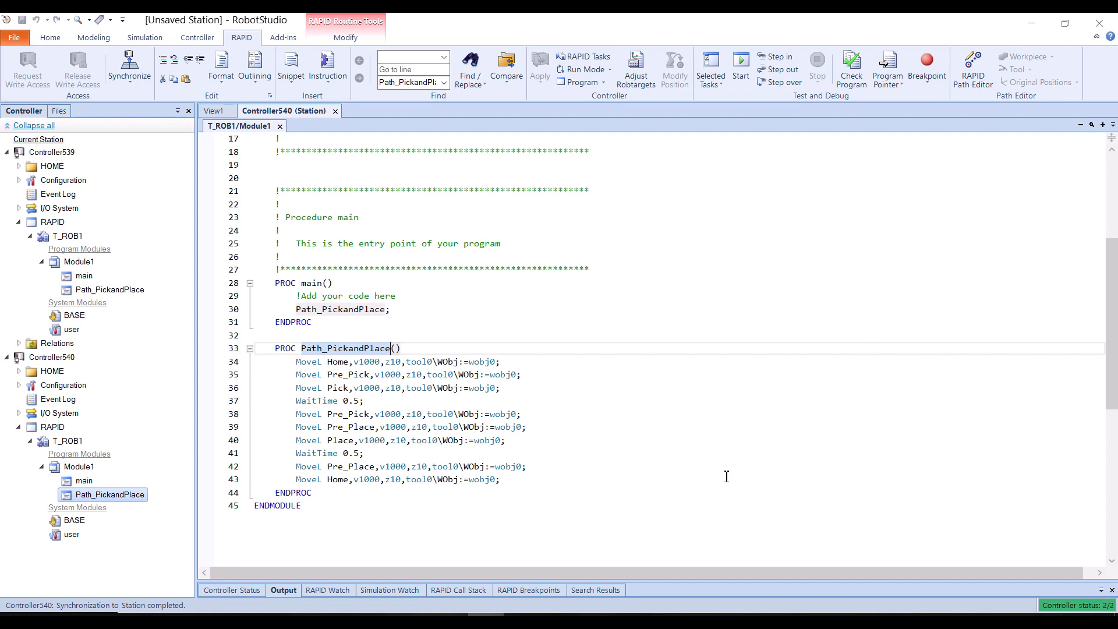
Compare the Path_PickandPlace instructions of Controller539 and Controller540 in the station's paths and targets.
click(50, 39)
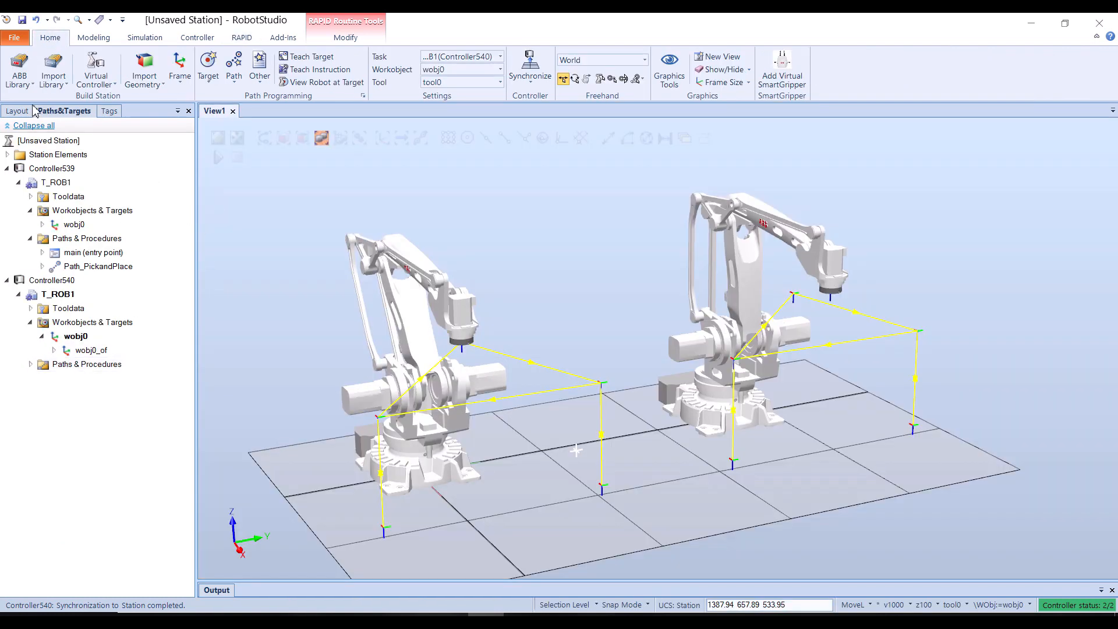
click(30, 366)
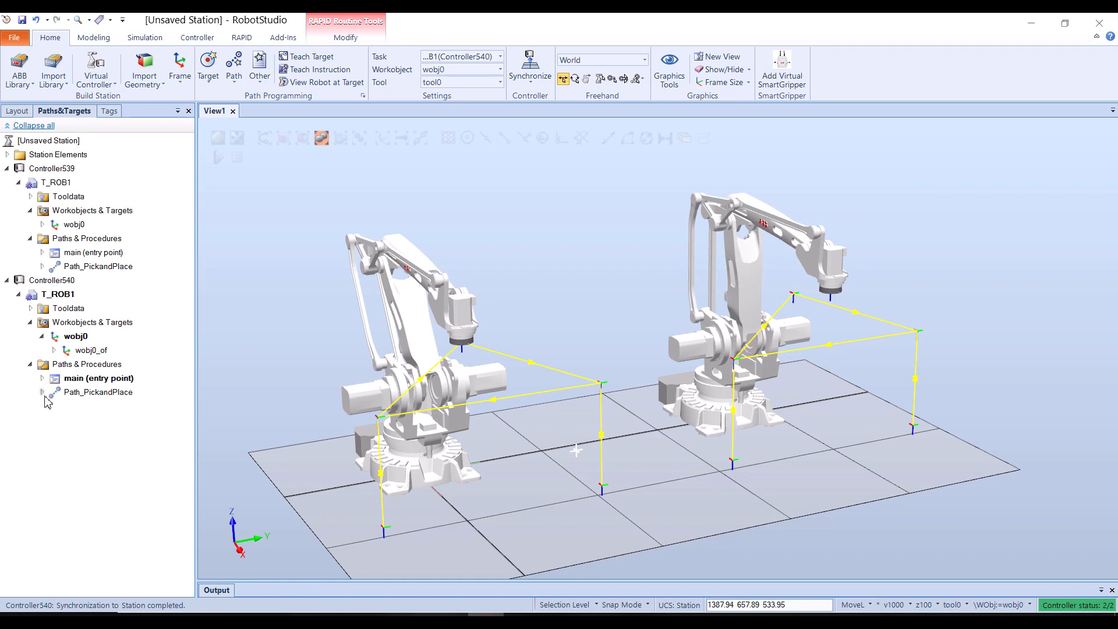
click(42, 393)
click(42, 266)
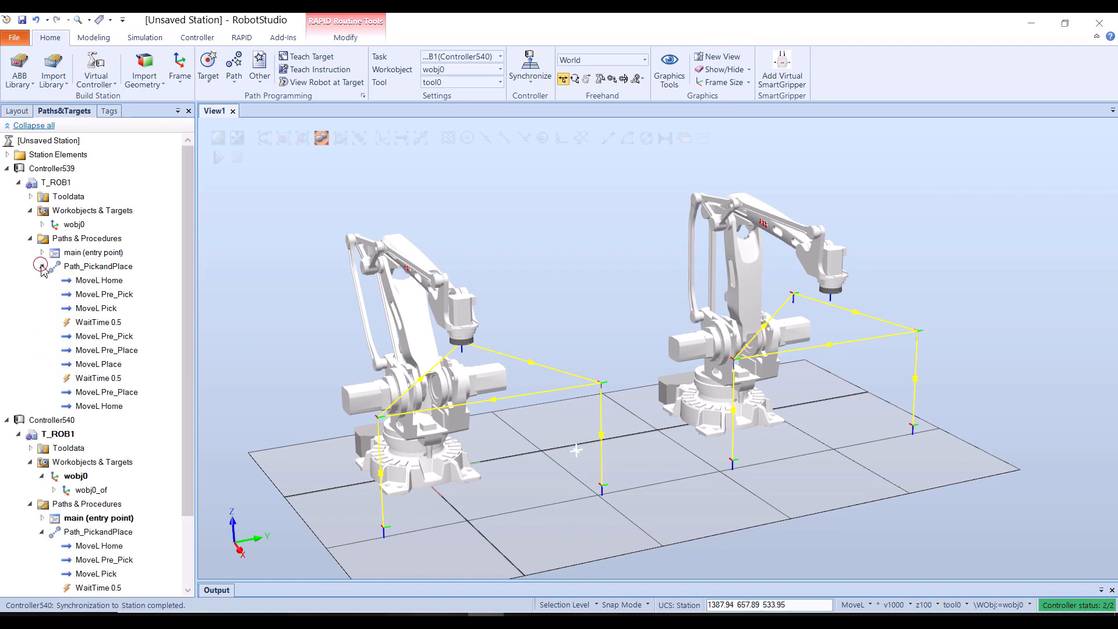
scroll(189, 242, down, 2)
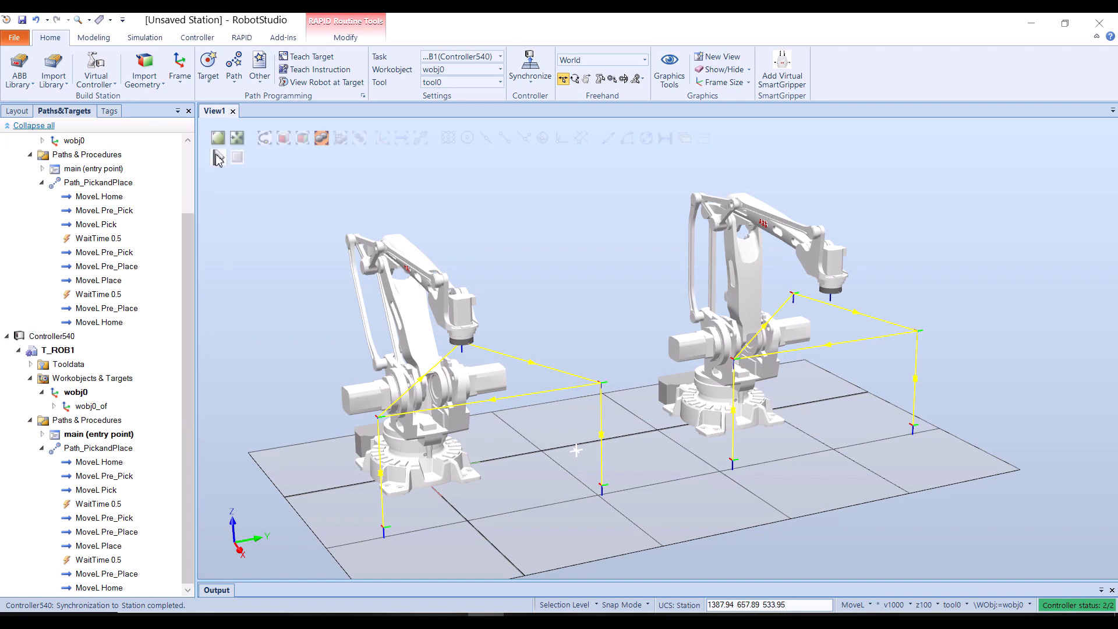
Run the station simulation twice to check both IRB460 robots performing their pick-and-place paths.
click(217, 157)
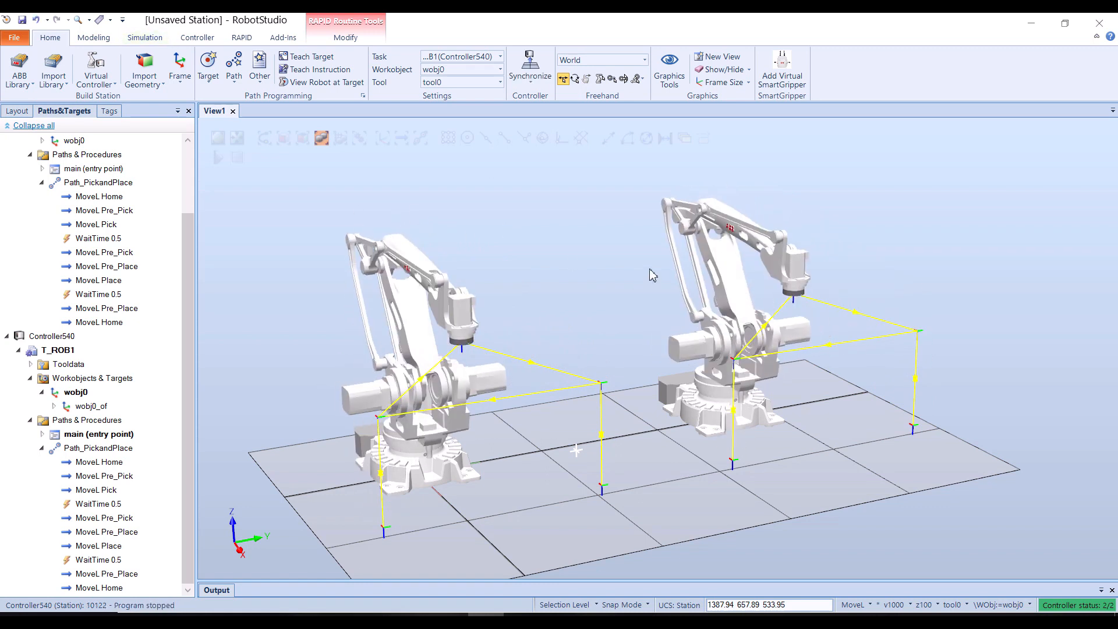
ctrl+shift+drag(650, 269, 681, 262)
scroll(838, 221, down, 3)
scroll(609, 286, up, 1)
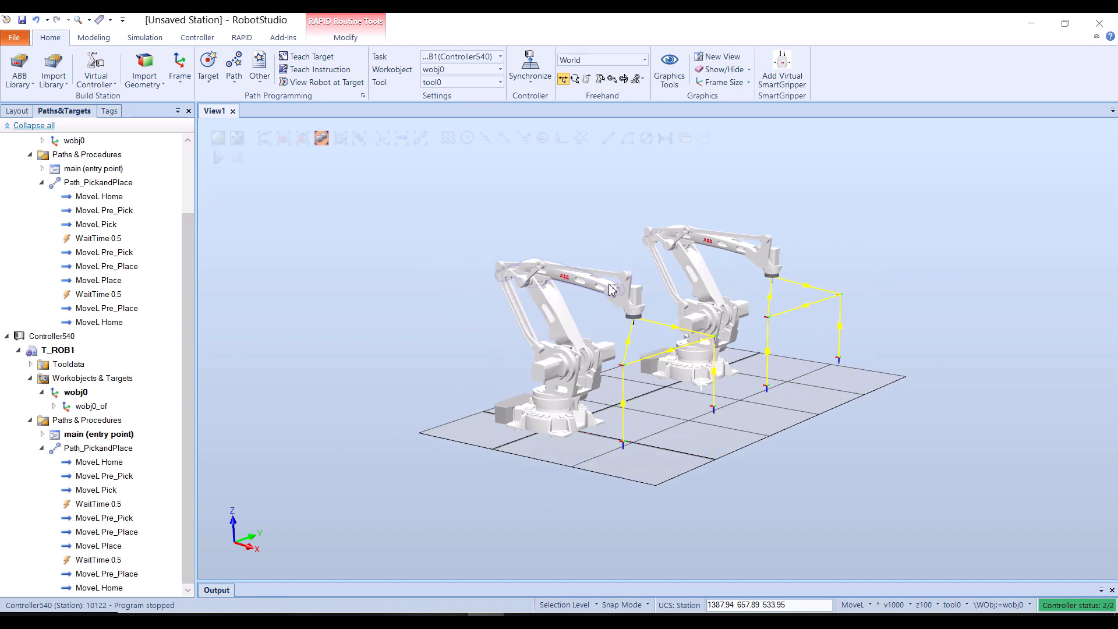
scroll(610, 289, up, 2)
click(218, 157)
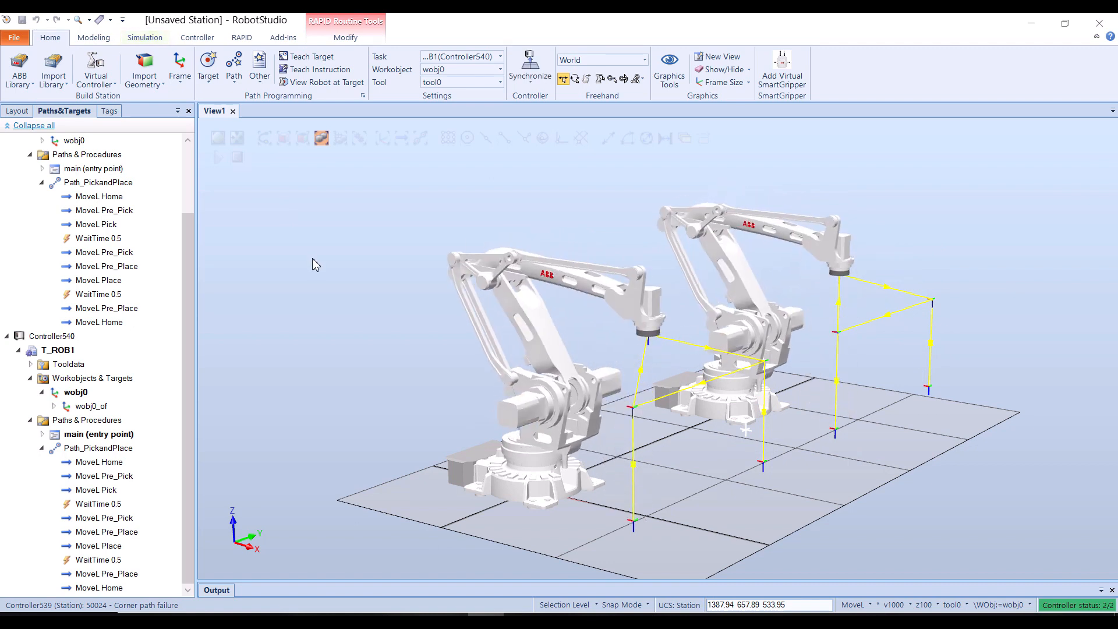
Save the station over the existing file How to transfer Robot program into 2nd Robot in RobotStudio_1.rsstn in the Duplicate folder.
ctrl+shift+drag(312, 257, 269, 269)
scroll(276, 293, down, 2)
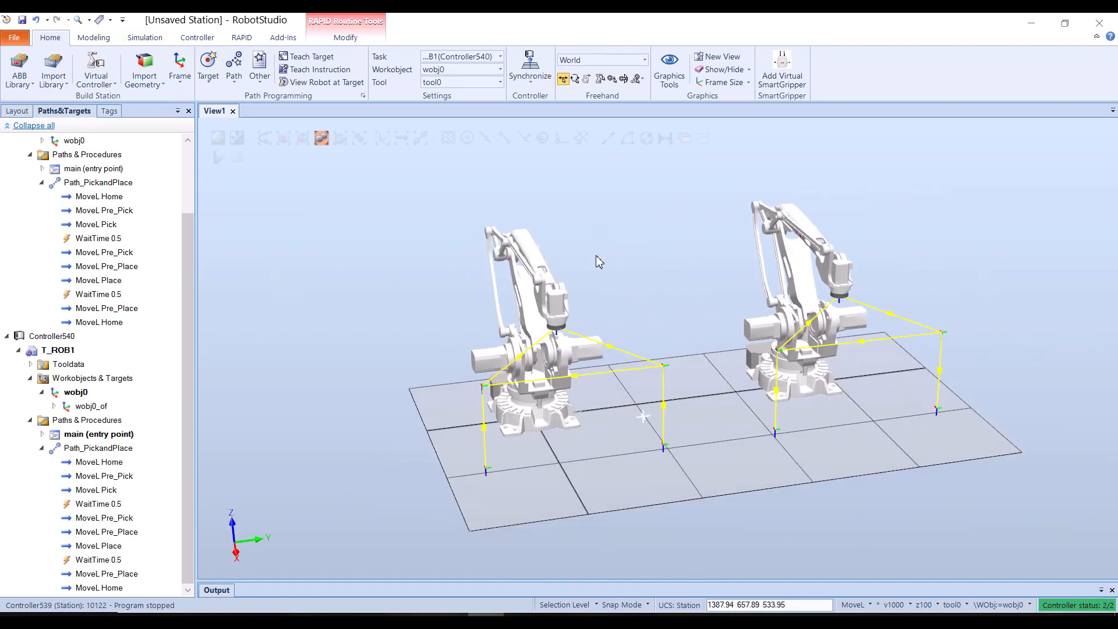
scroll(633, 251, up, 1)
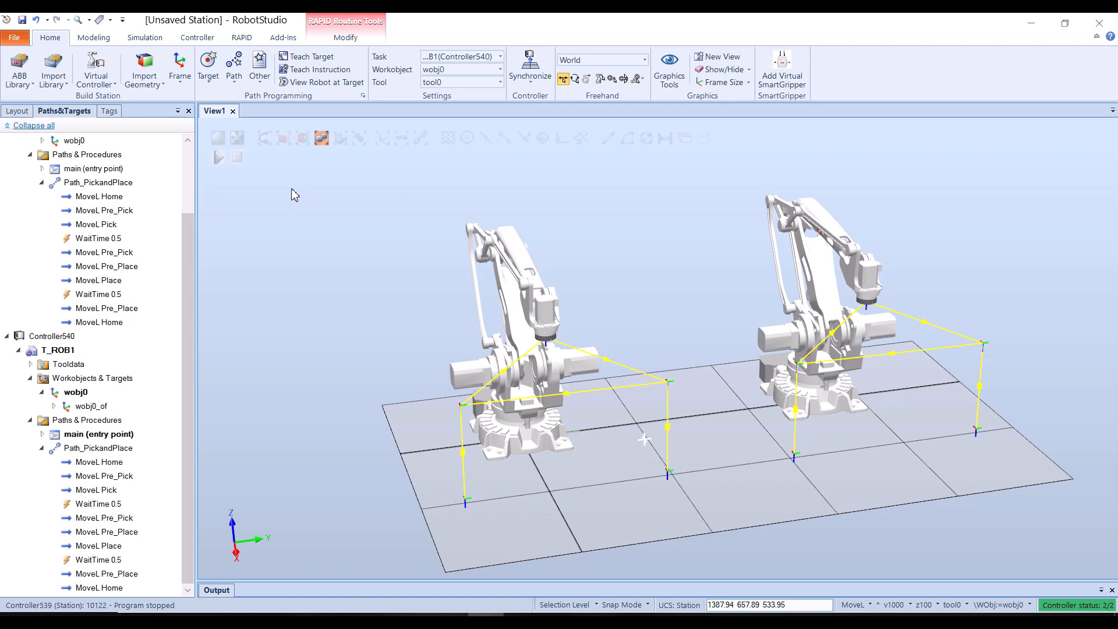
mouse_move(188, 294)
mouse_down()
mouse_move(187, 211)
mouse_move(215, 299)
mouse_up()
click(22, 21)
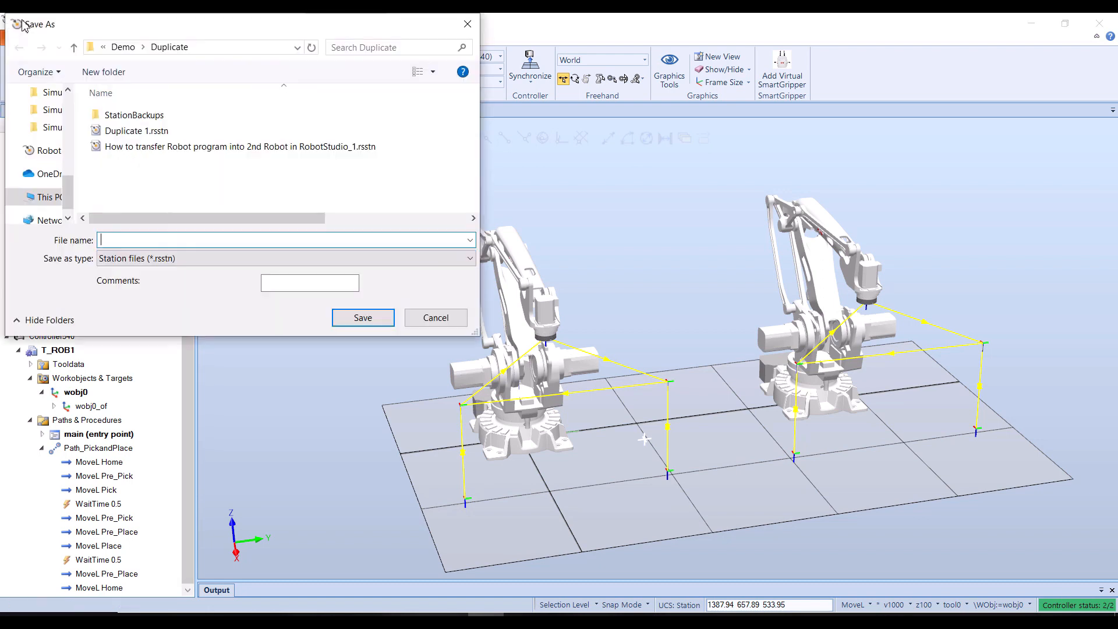
click(155, 152)
click(362, 318)
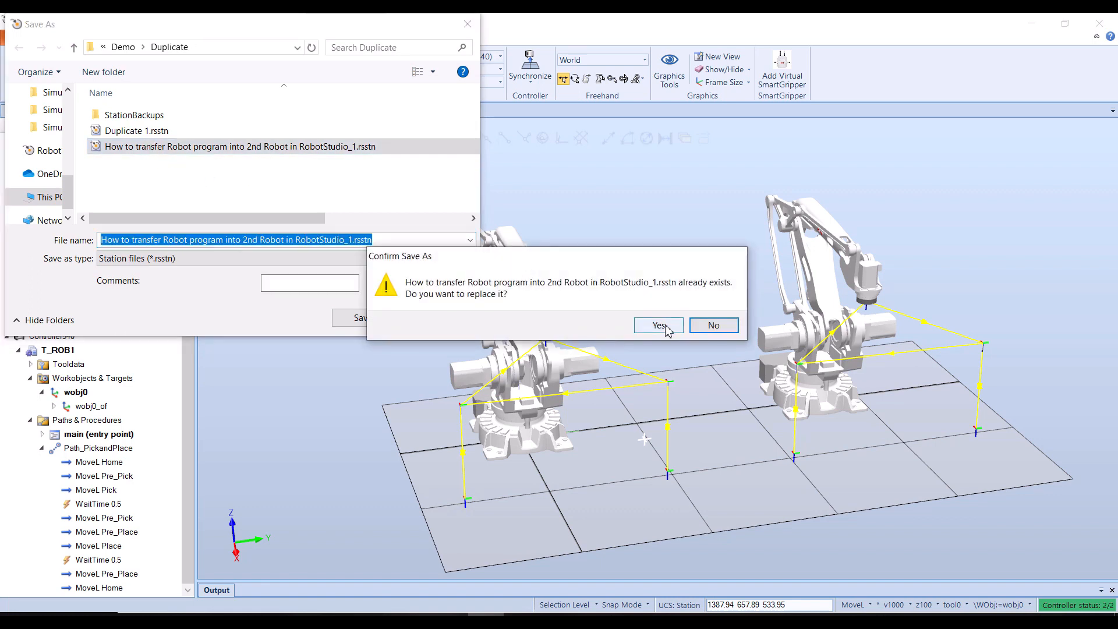
click(659, 325)
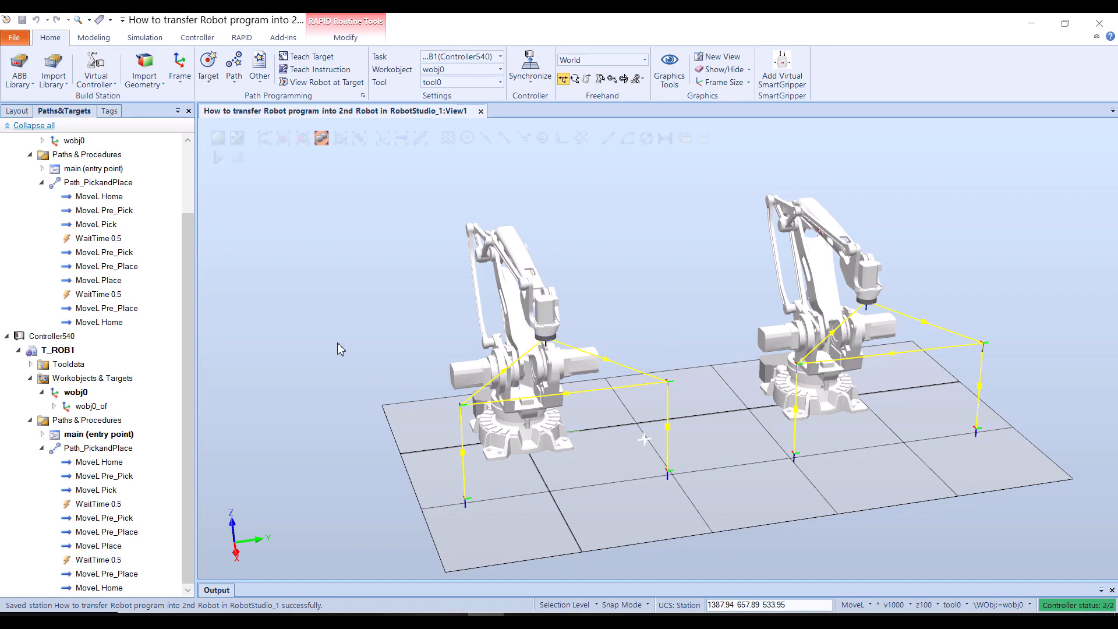
ctrl+shift+drag(317, 312, 329, 307)
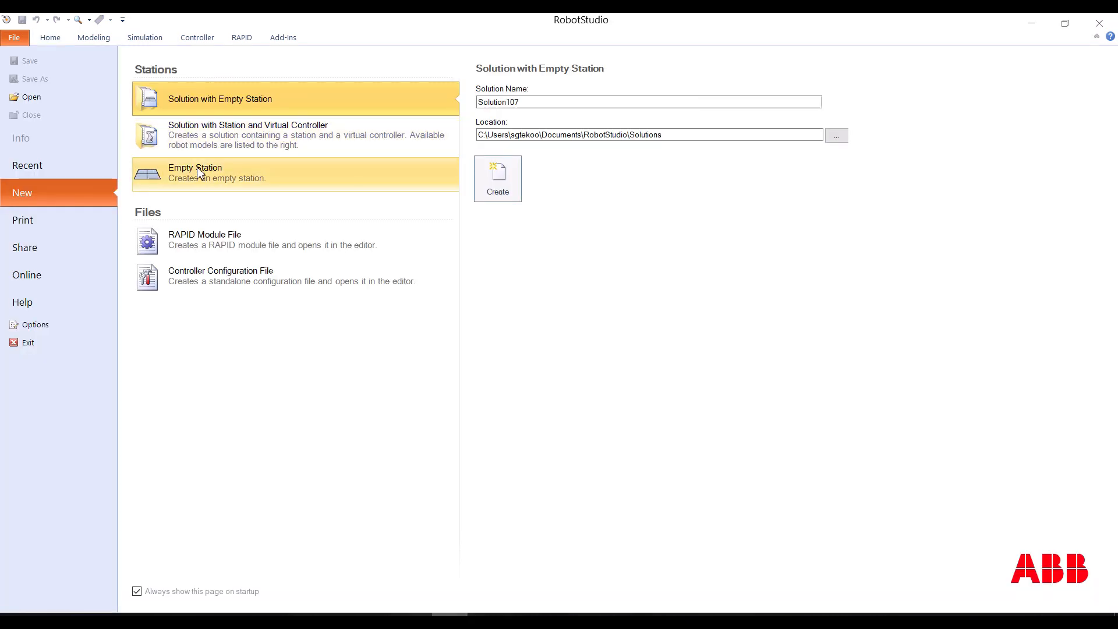
Create an empty station in a separate RobotStudio window and add an IRB 460 robot from the ABB Library.
click(205, 181)
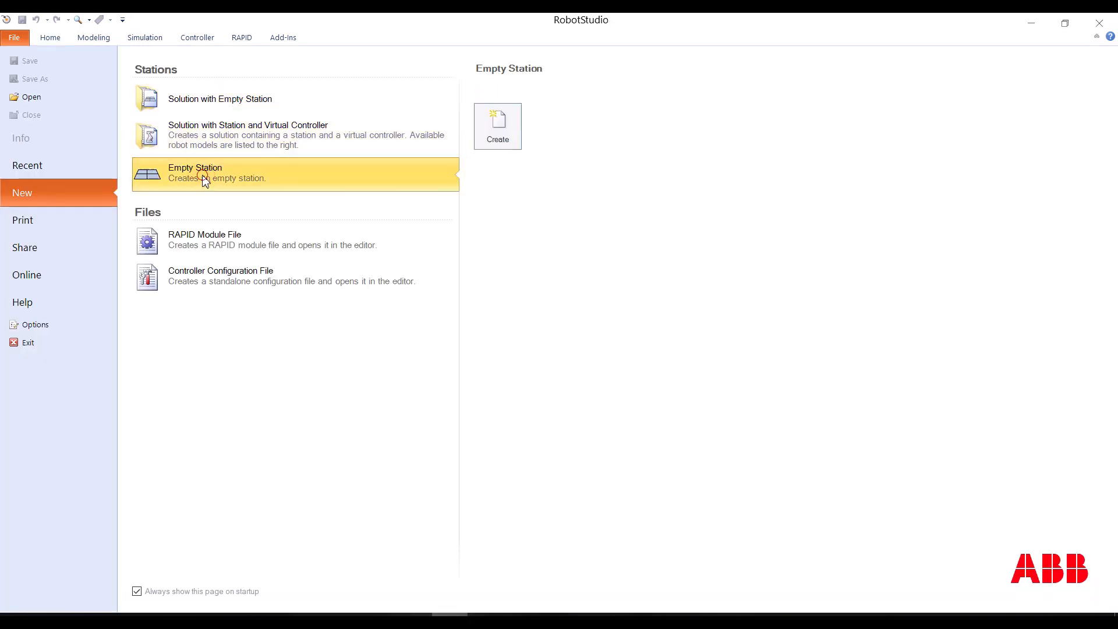
click(512, 145)
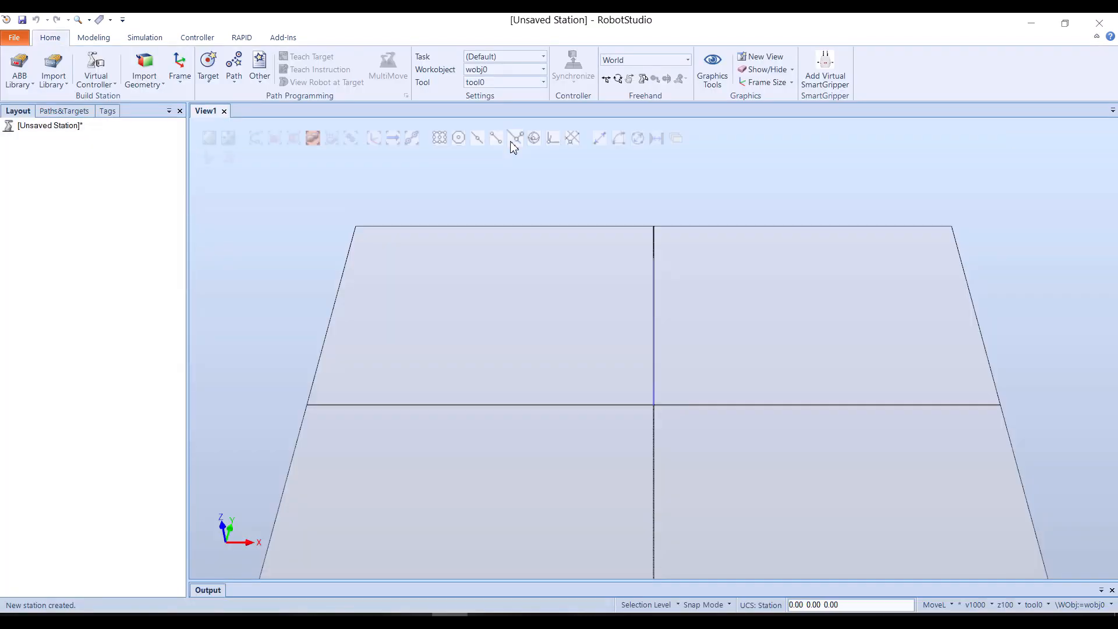
click(21, 69)
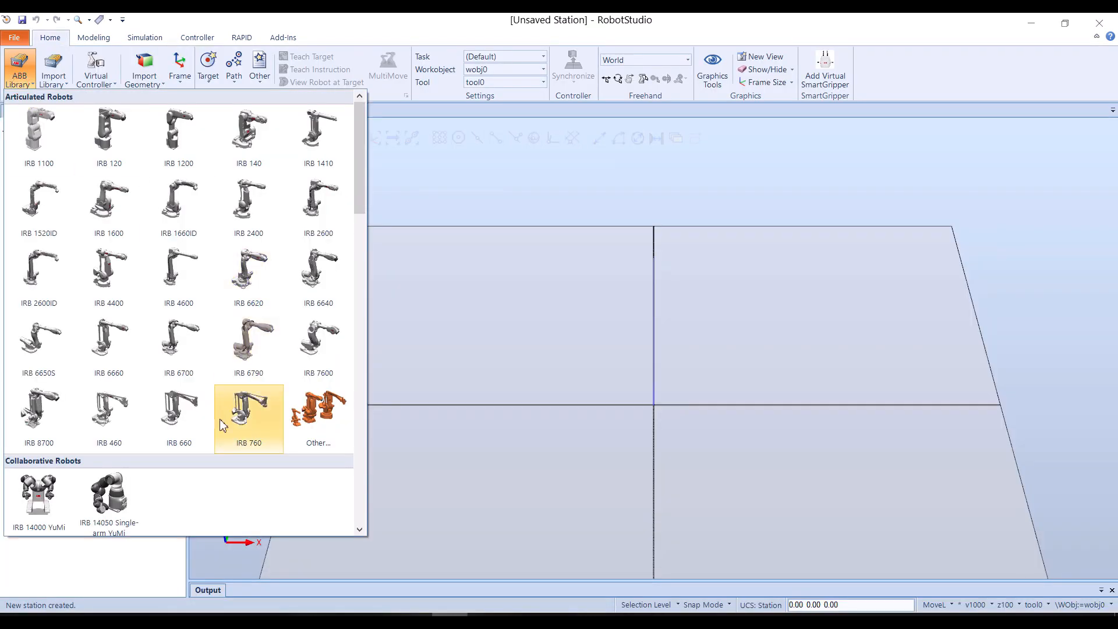
click(109, 430)
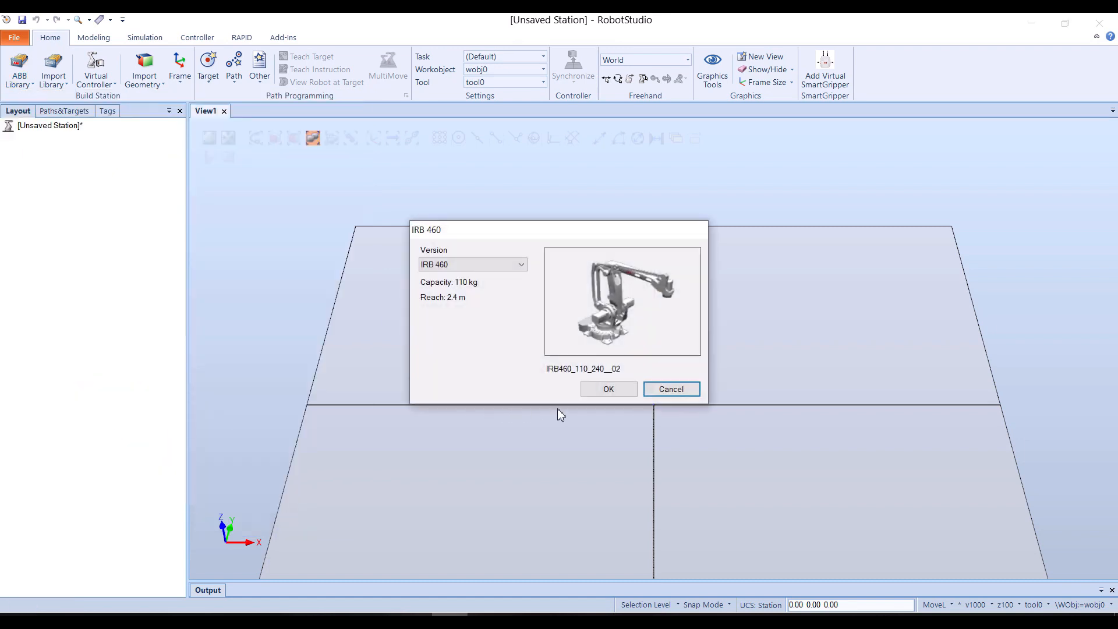
click(603, 390)
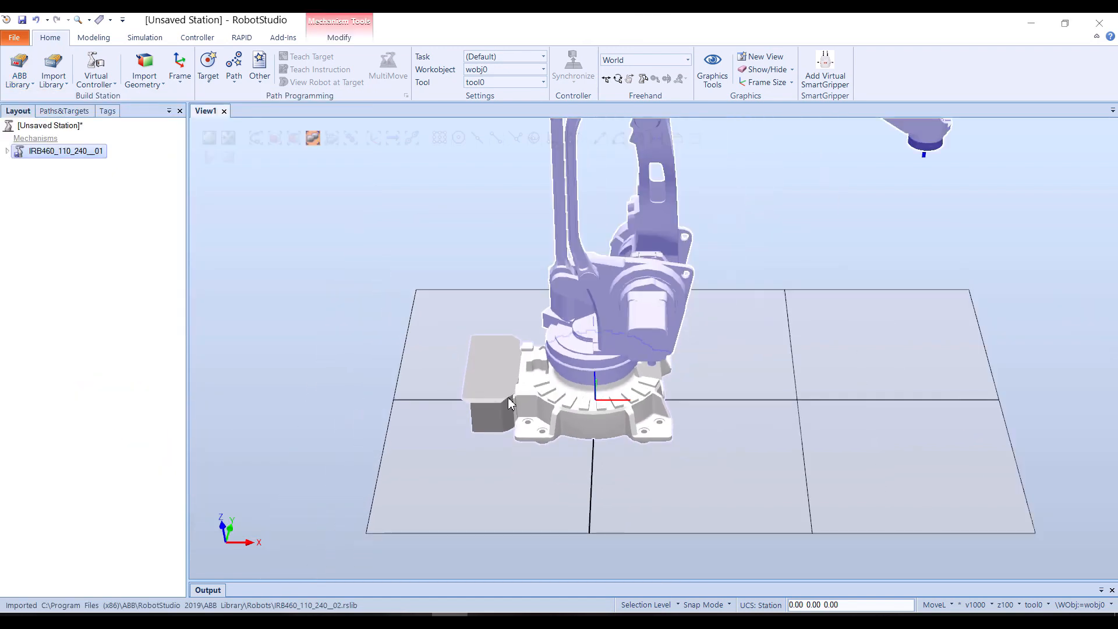
click(673, 296)
ctrl+shift+drag(673, 295, 641, 269)
scroll(644, 310, down, 3)
scroll(666, 209, up, 2)
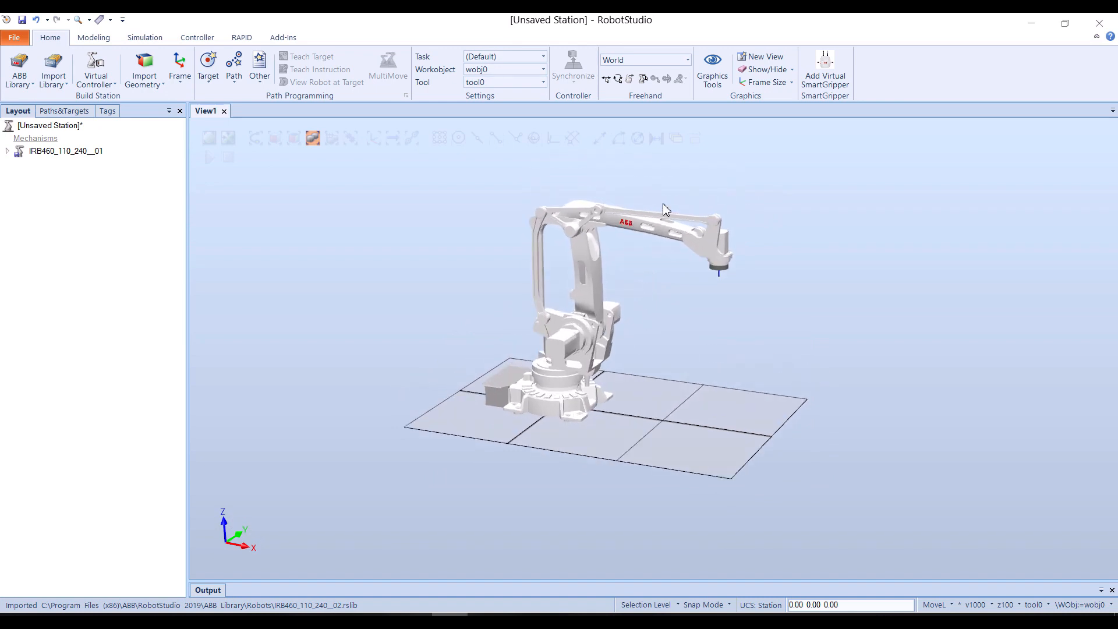
Create the virtual controller Controller541 from the layout for the IRB 460, using RobotWare 6.08.00.00.
click(97, 81)
click(117, 111)
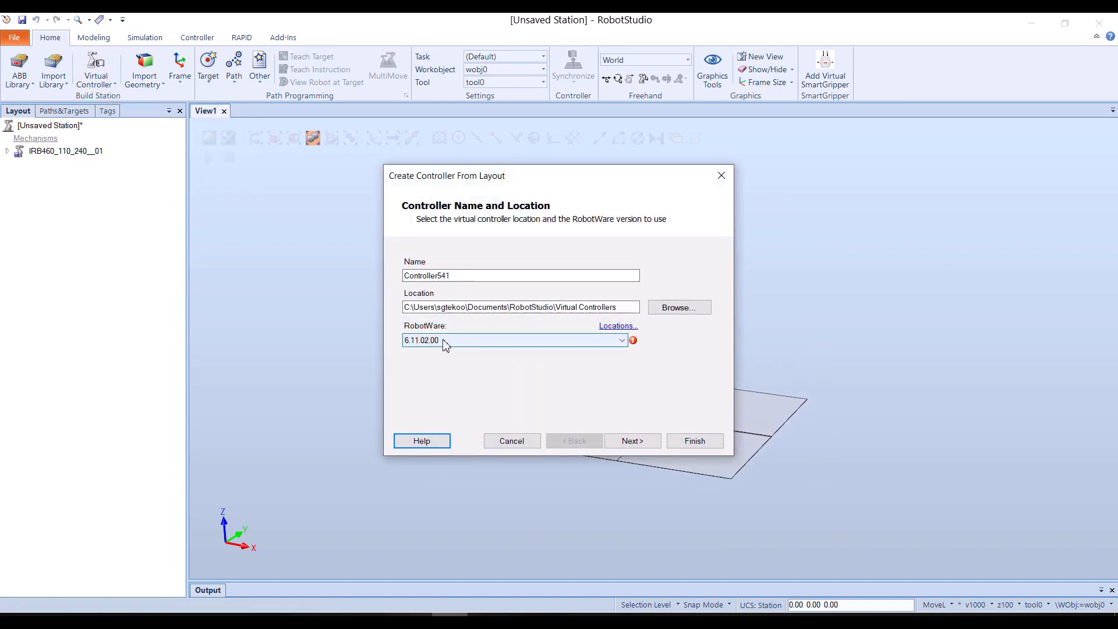
click(446, 345)
click(437, 362)
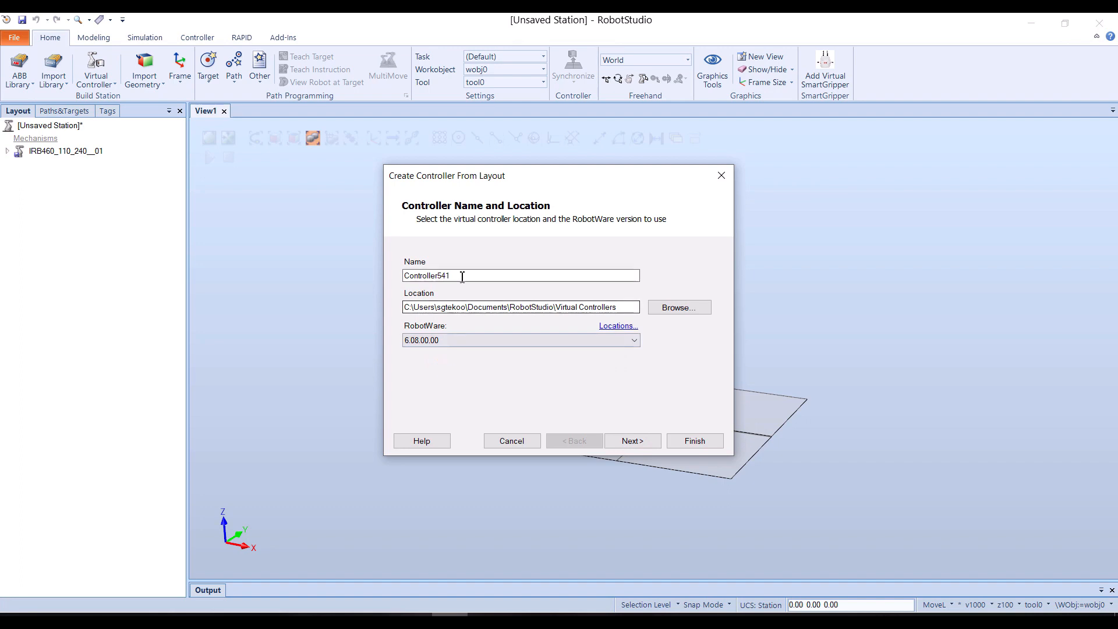
click(636, 440)
click(639, 440)
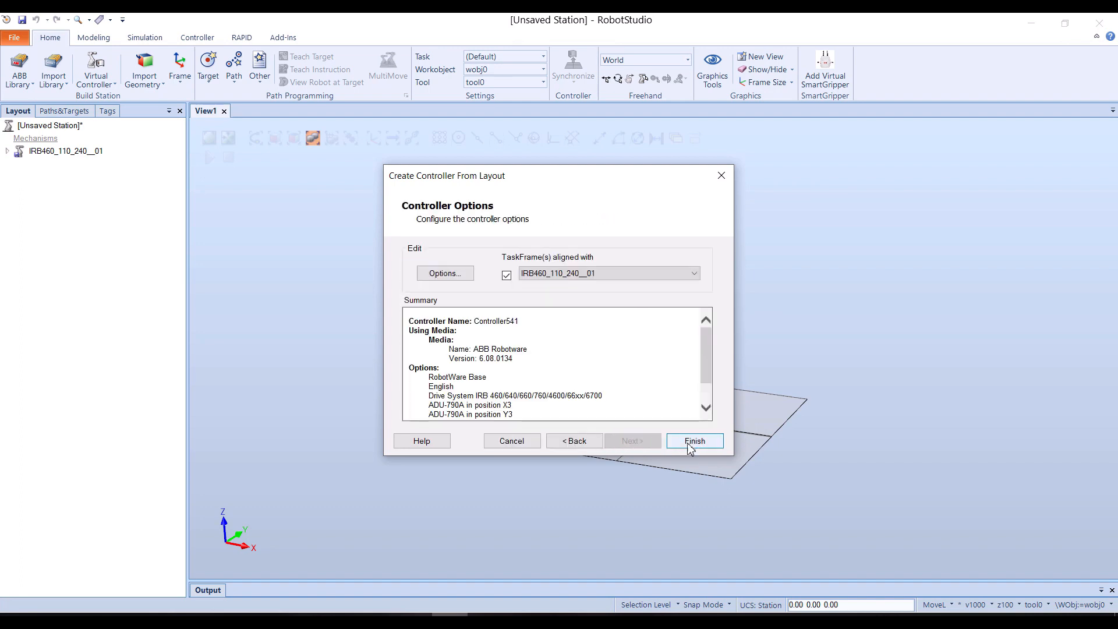
click(691, 441)
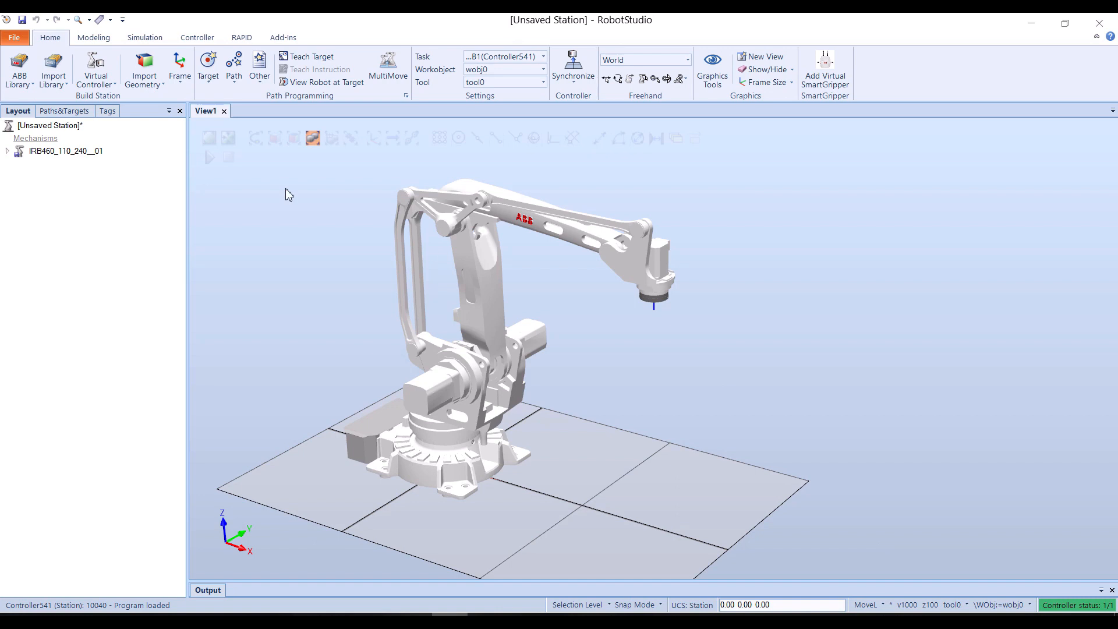
Inspect the workobjects, targets and procedures under Controller541's T_ROB1 task in the new station.
click(64, 111)
click(8, 153)
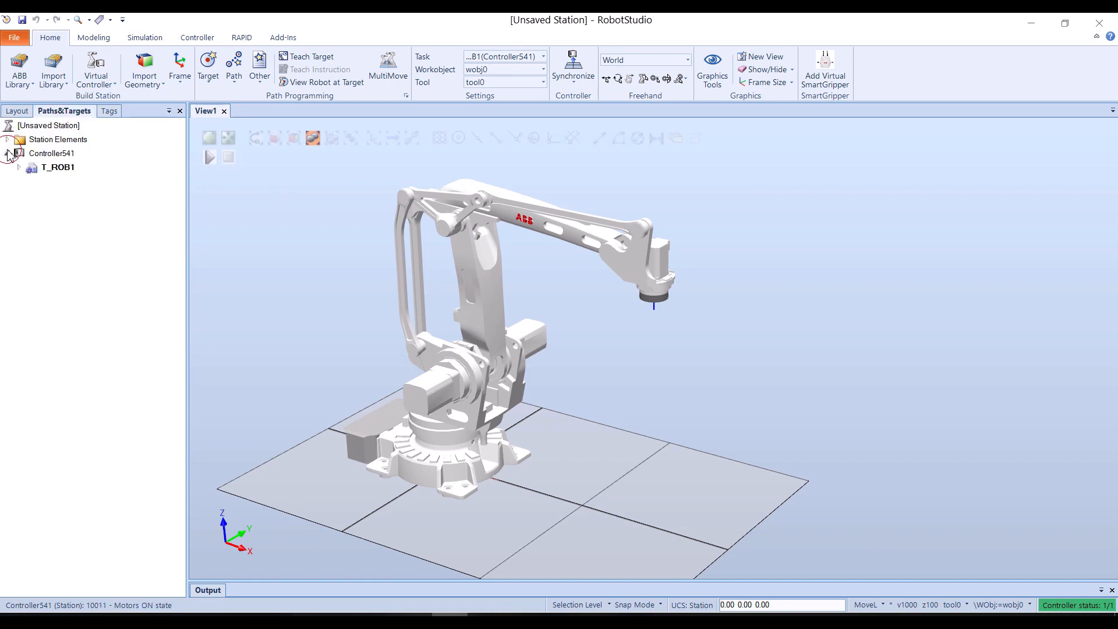
click(19, 167)
click(31, 195)
click(42, 209)
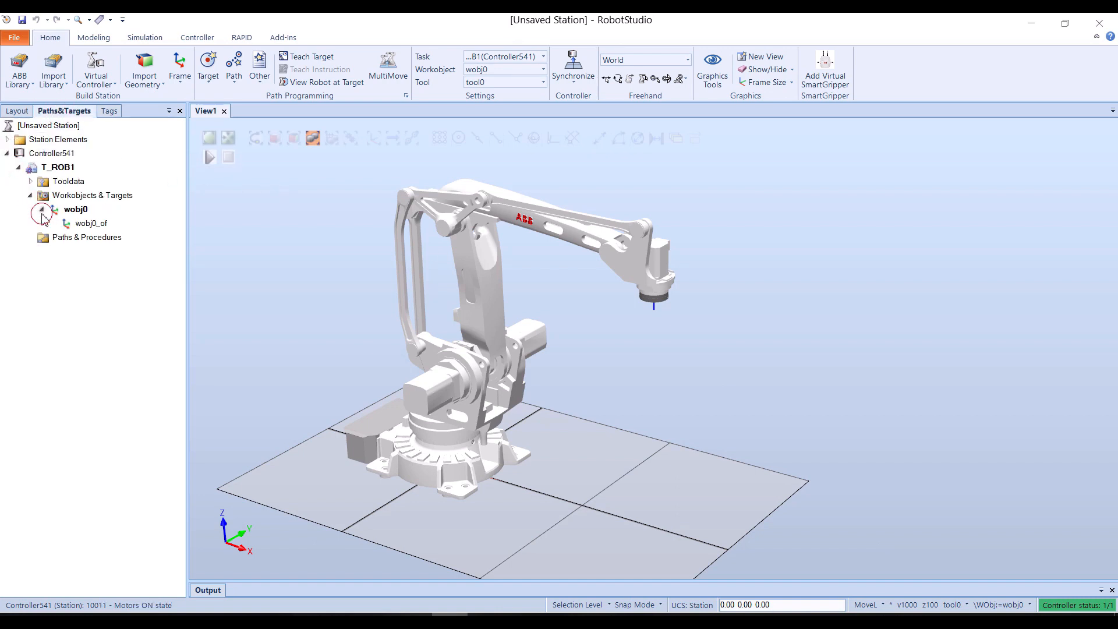
Save the new single-robot station over the existing file Duplicate 1.rsstn in the Duplicate folder.
click(23, 21)
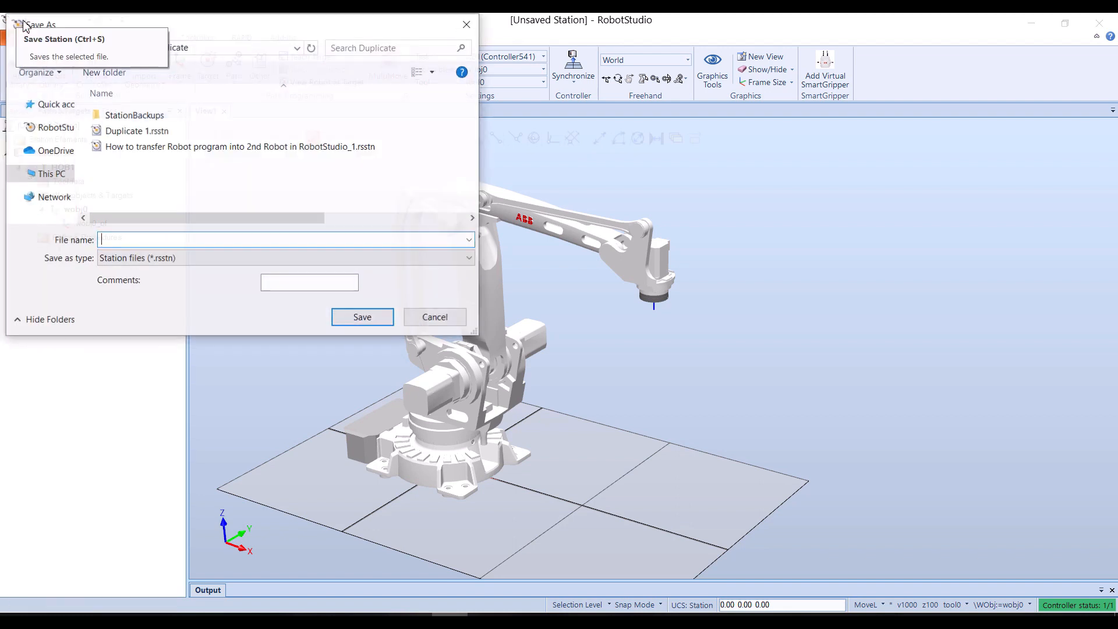
click(136, 138)
click(362, 317)
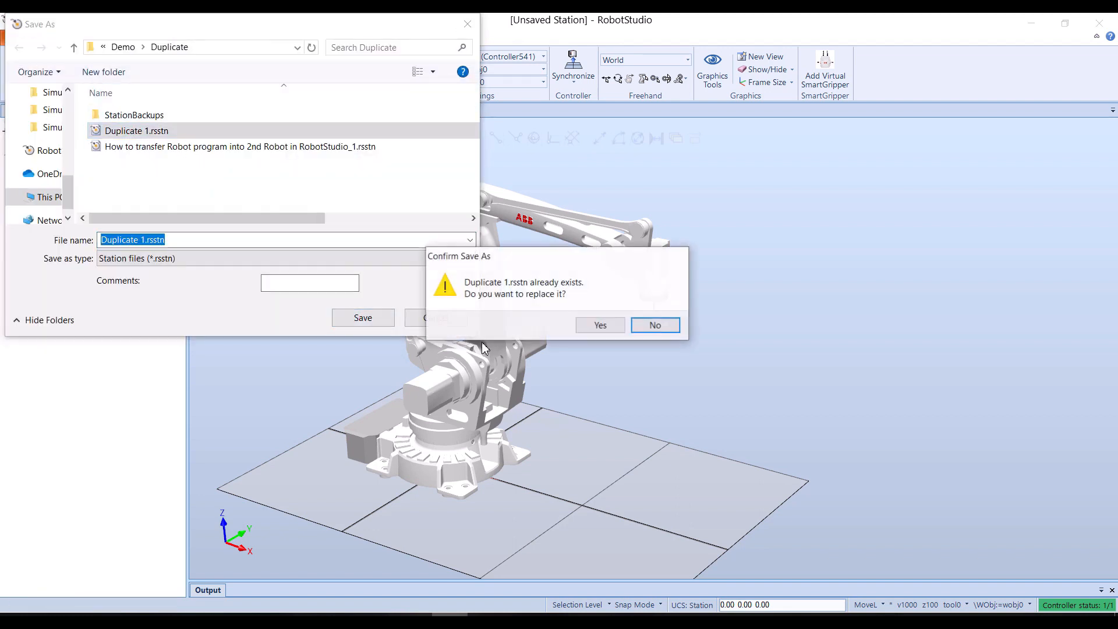
click(602, 324)
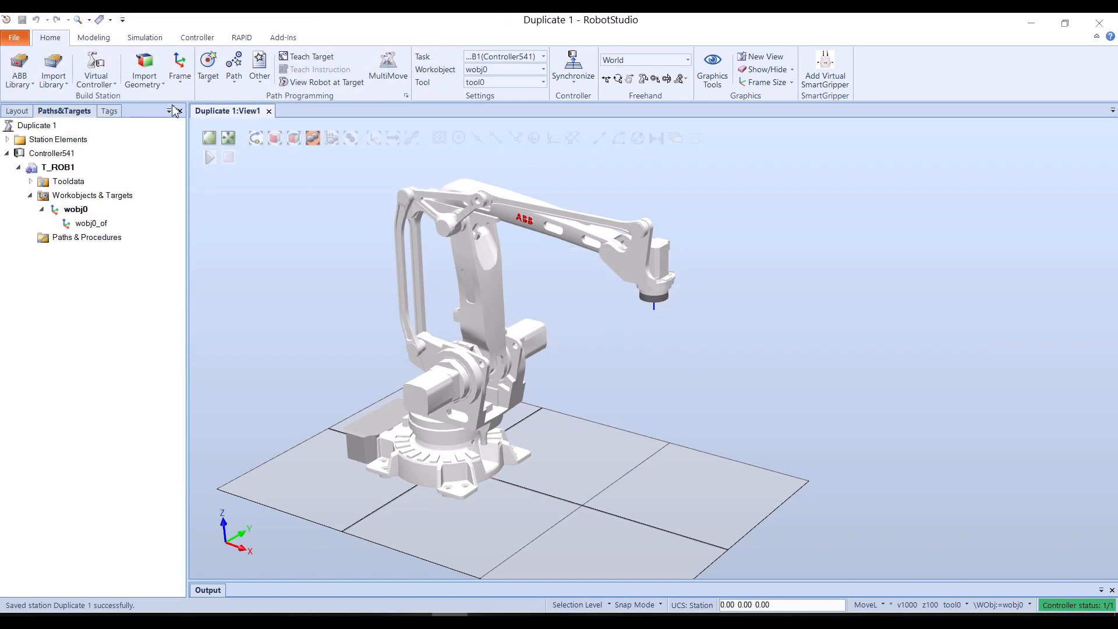
Create a backup of Controller541 named Controller541_BACKUP_2021-02-06 in the Backup Controller folder.
click(197, 37)
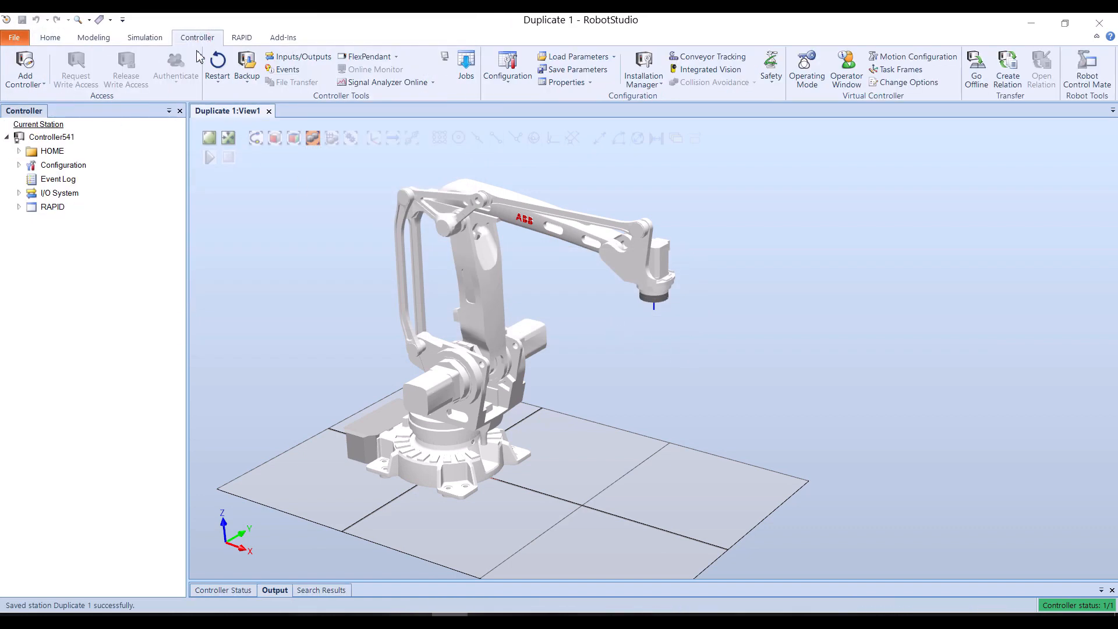
click(60, 139)
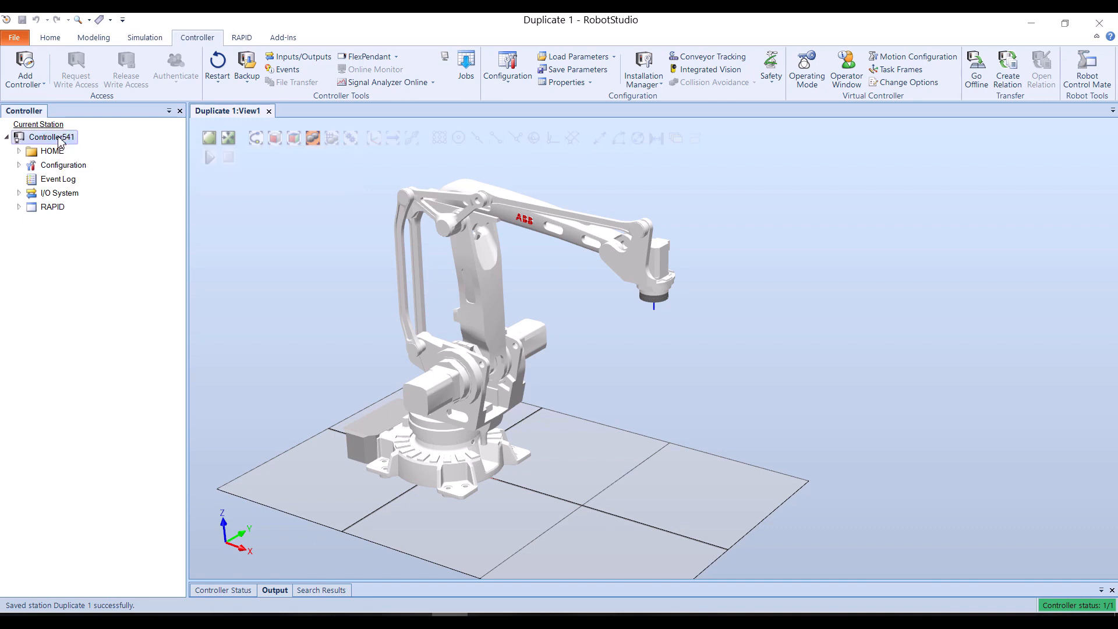
right_click(60, 140)
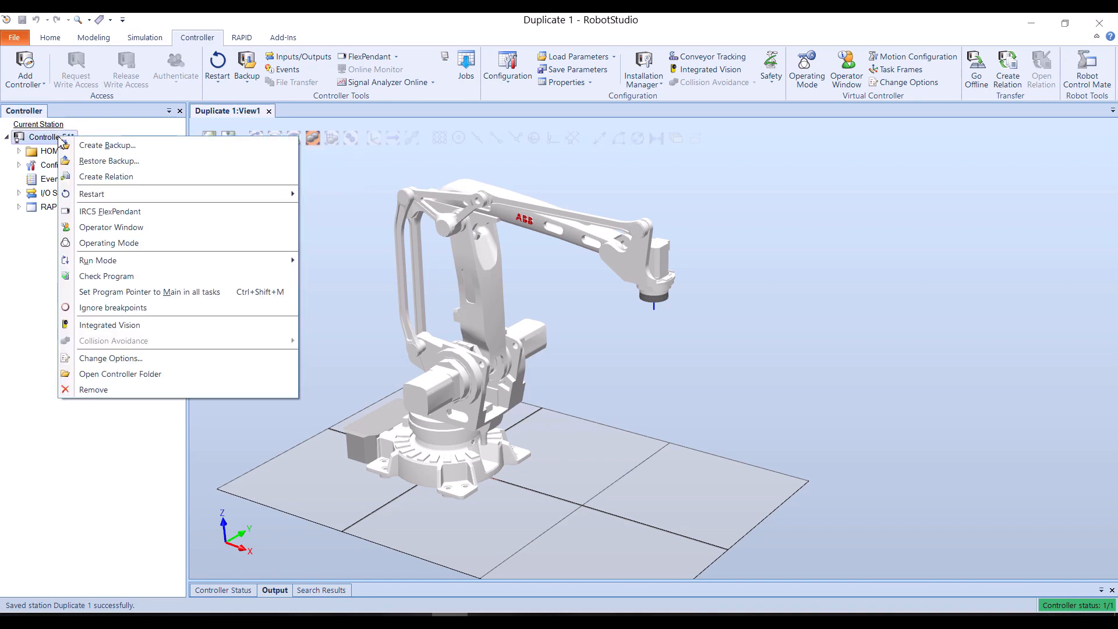
click(114, 145)
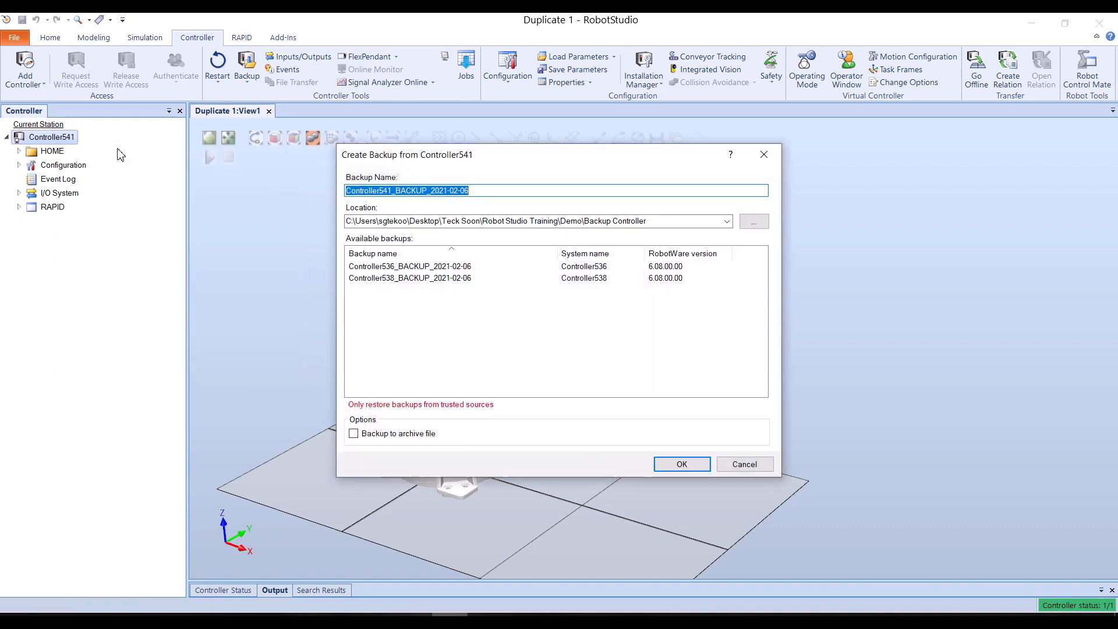
drag(507, 150, 382, 146)
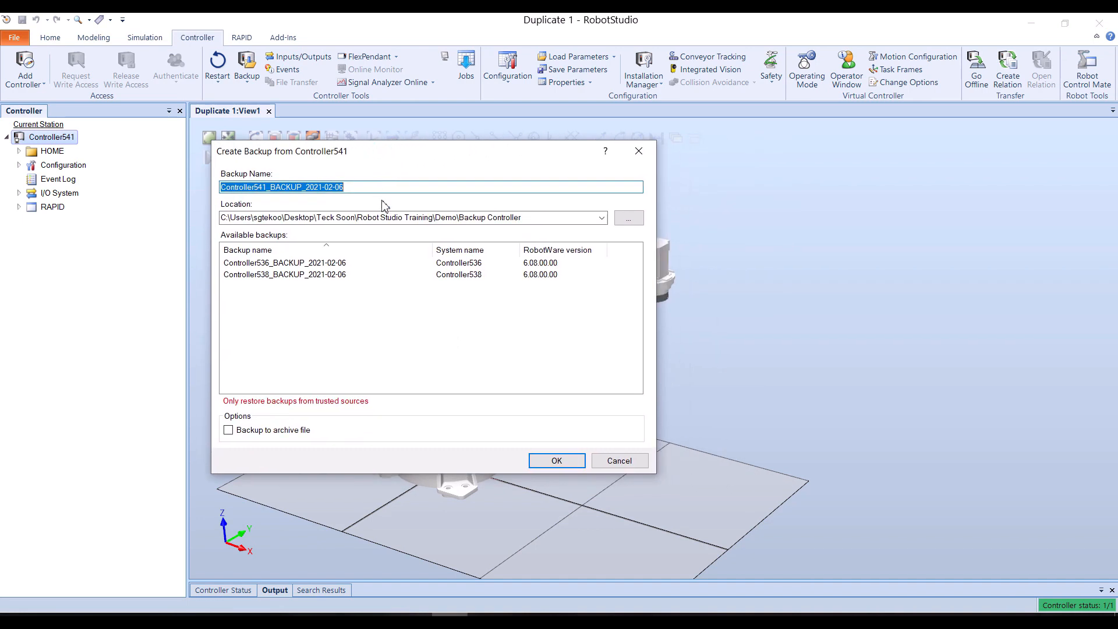
click(556, 461)
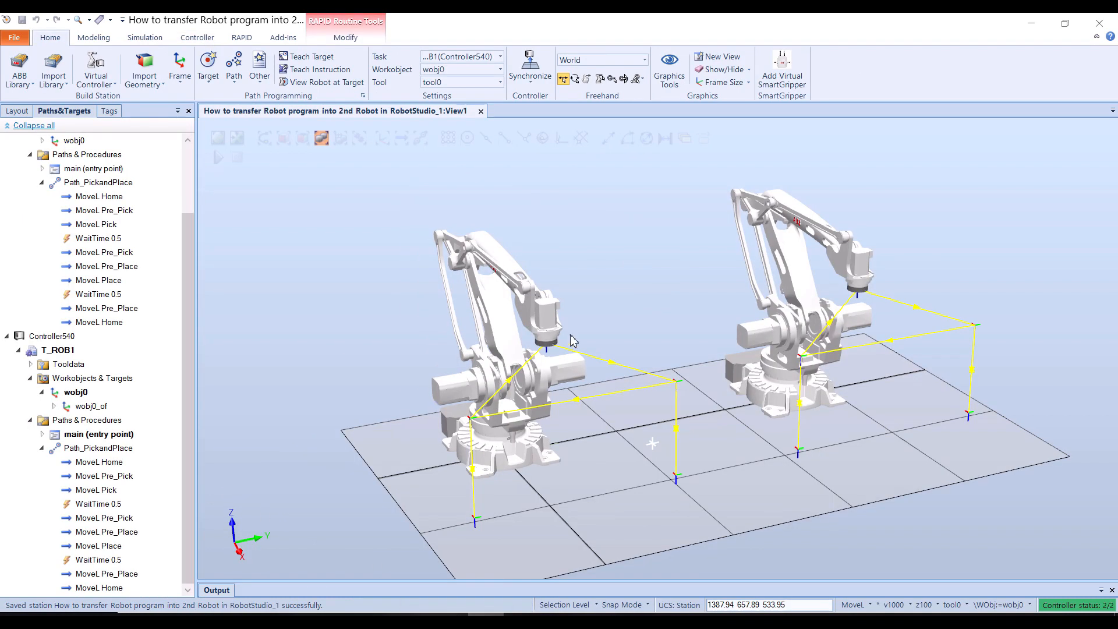
Return to the two-robot station, close Controller540's RAPID editor and set up a relation named duplicate with Controller539 as first controller.
scroll(722, 343, up, 2)
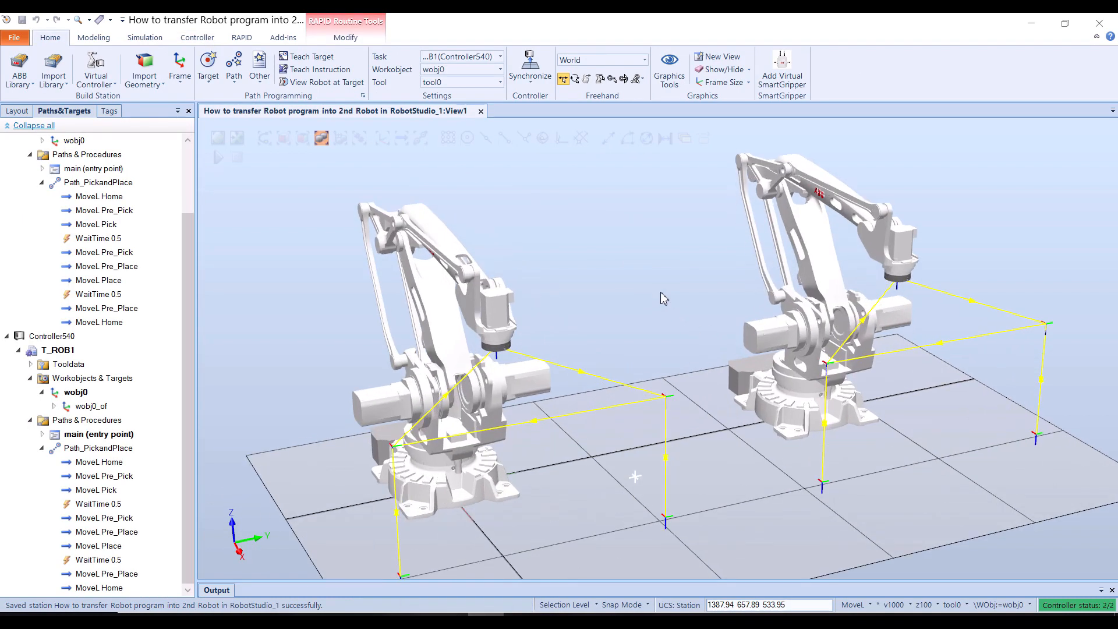
click(197, 37)
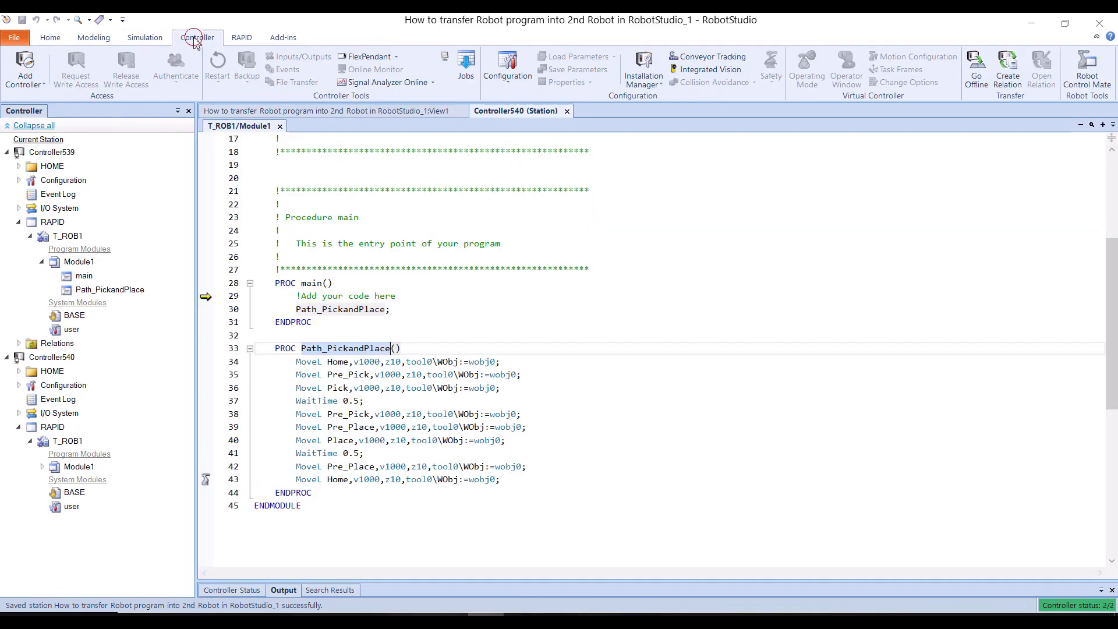
click(567, 111)
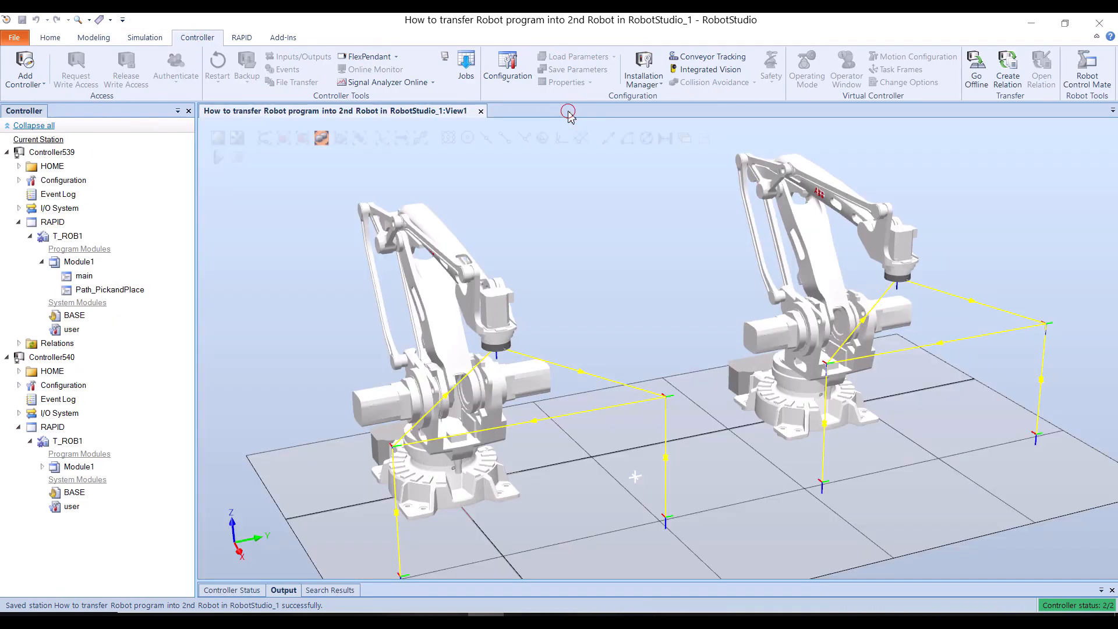
click(1007, 70)
drag(596, 242, 519, 195)
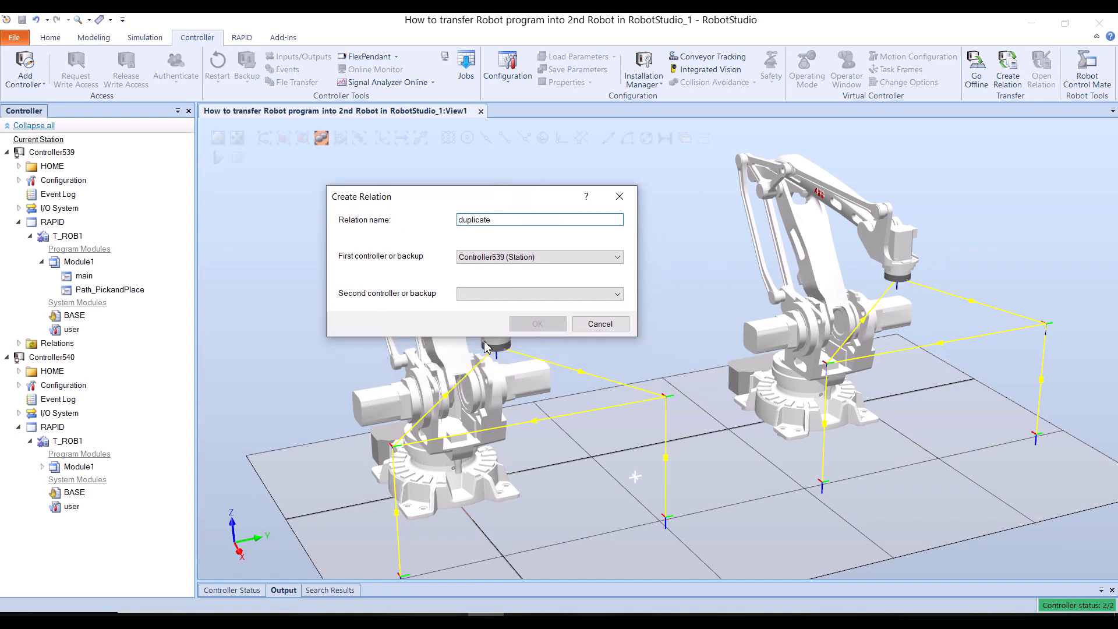
Choose Controller541_BACKUP_2021-02-06 from the Backup Controller folder as the relation's second controller and create the relation.
click(512, 294)
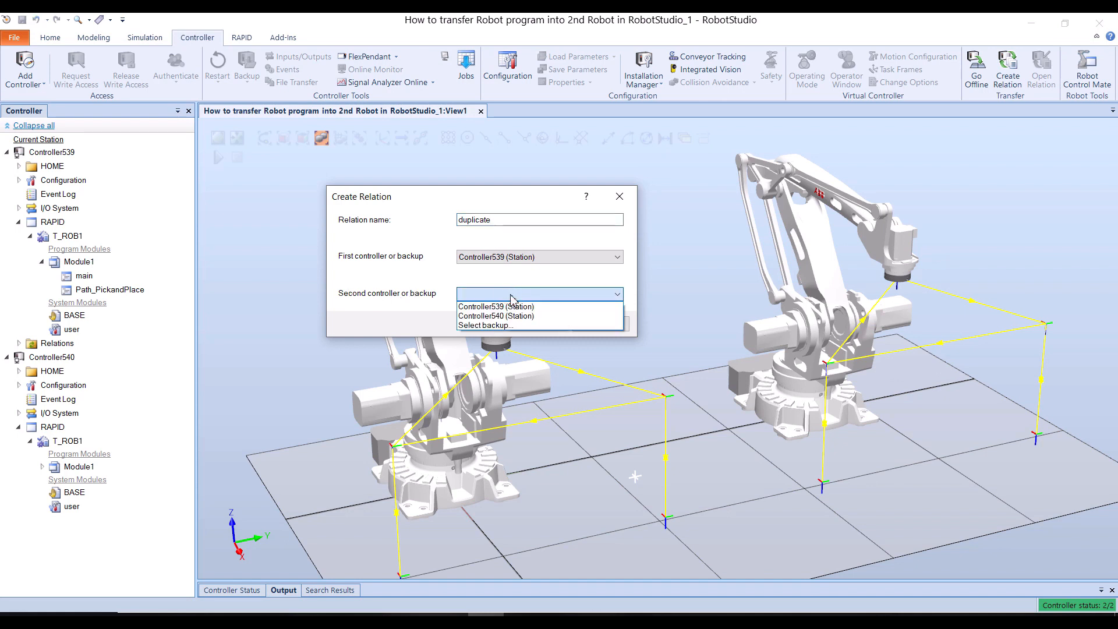
click(511, 326)
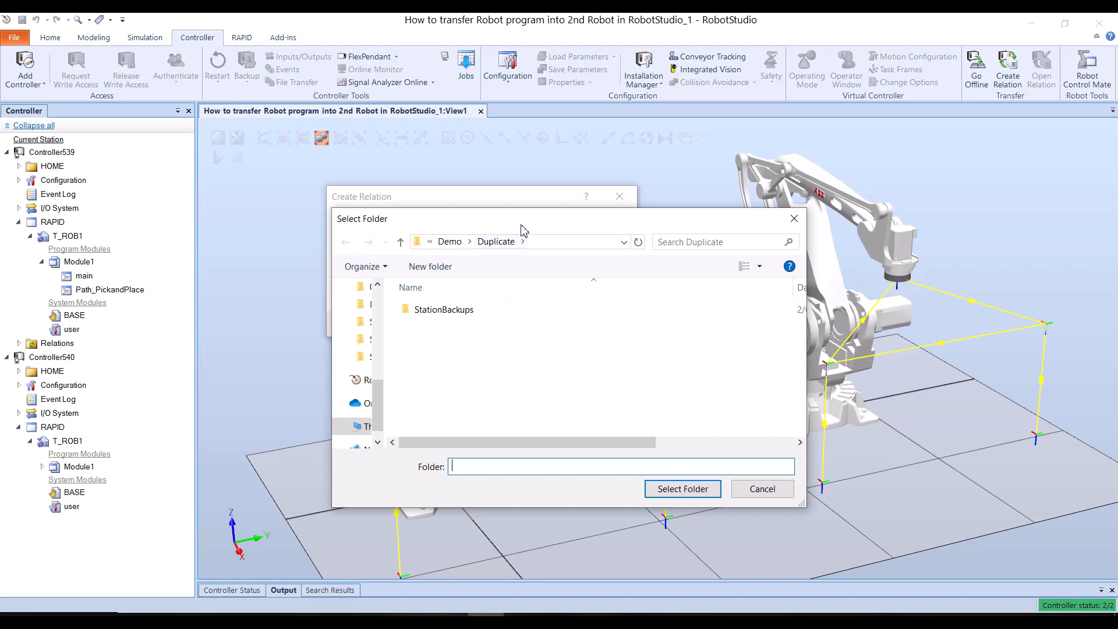
drag(519, 219, 422, 163)
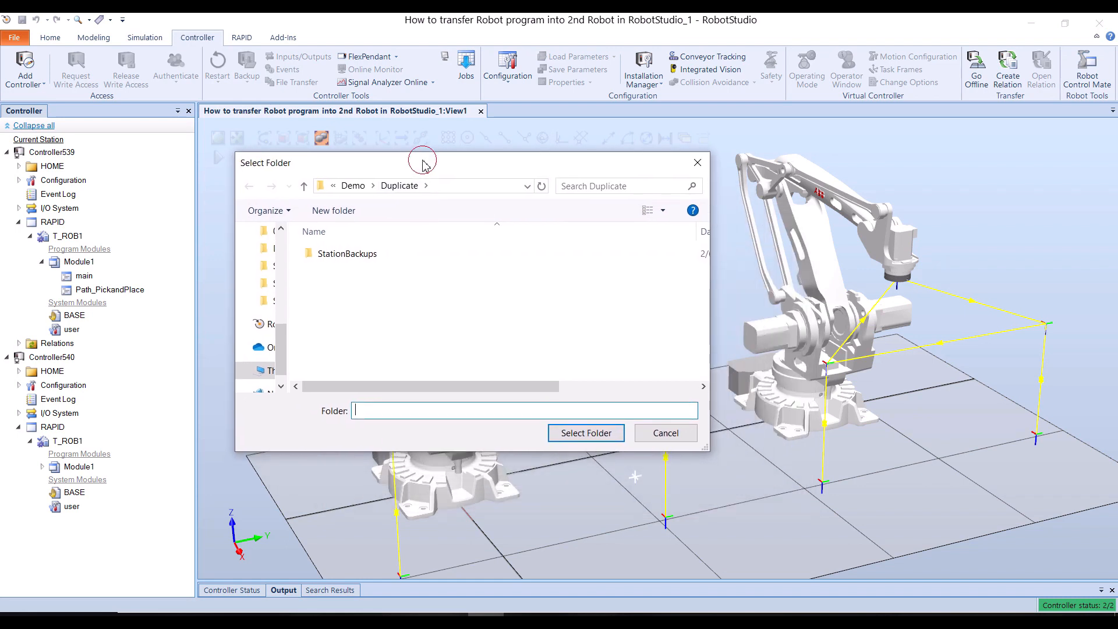
mouse_move(386, 386)
mouse_down()
mouse_move(494, 389)
mouse_move(369, 384)
mouse_up()
click(353, 185)
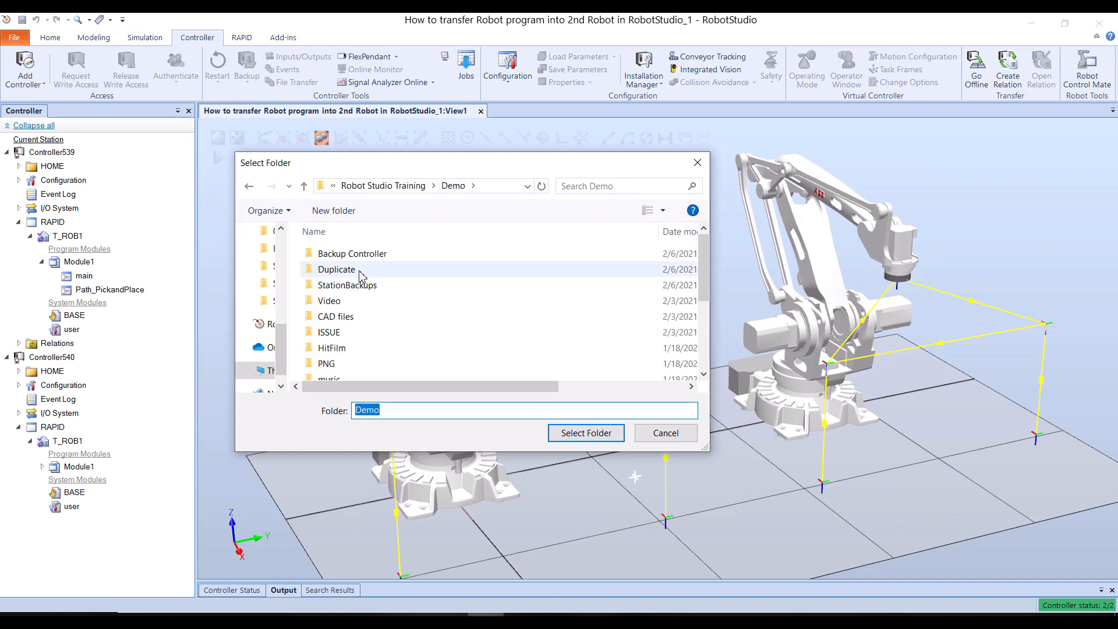
double_click(366, 254)
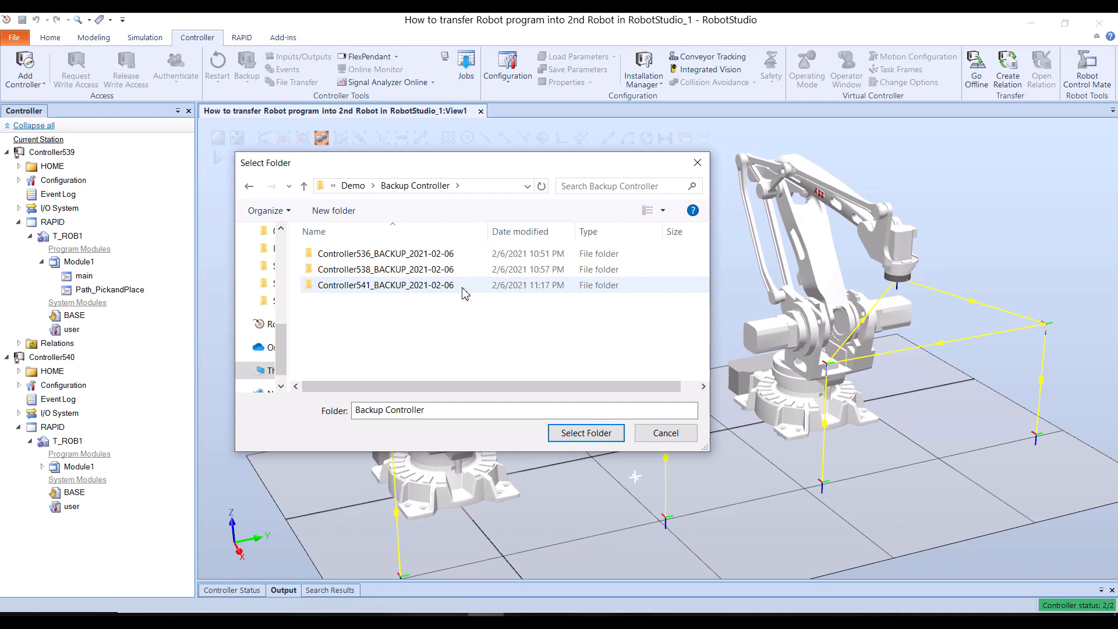
click(382, 285)
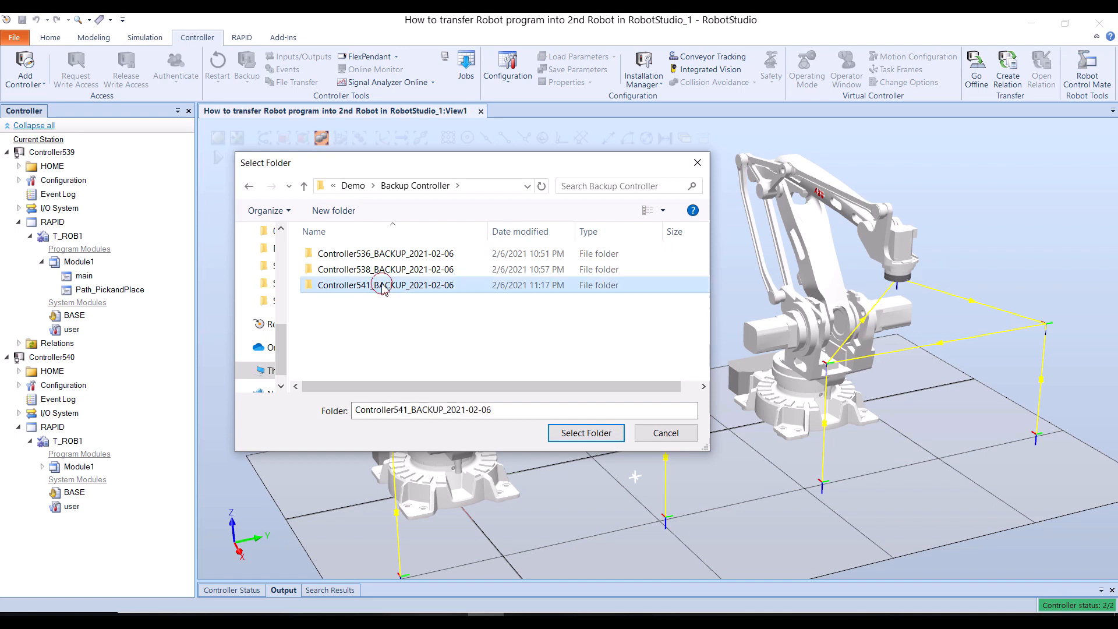
click(588, 433)
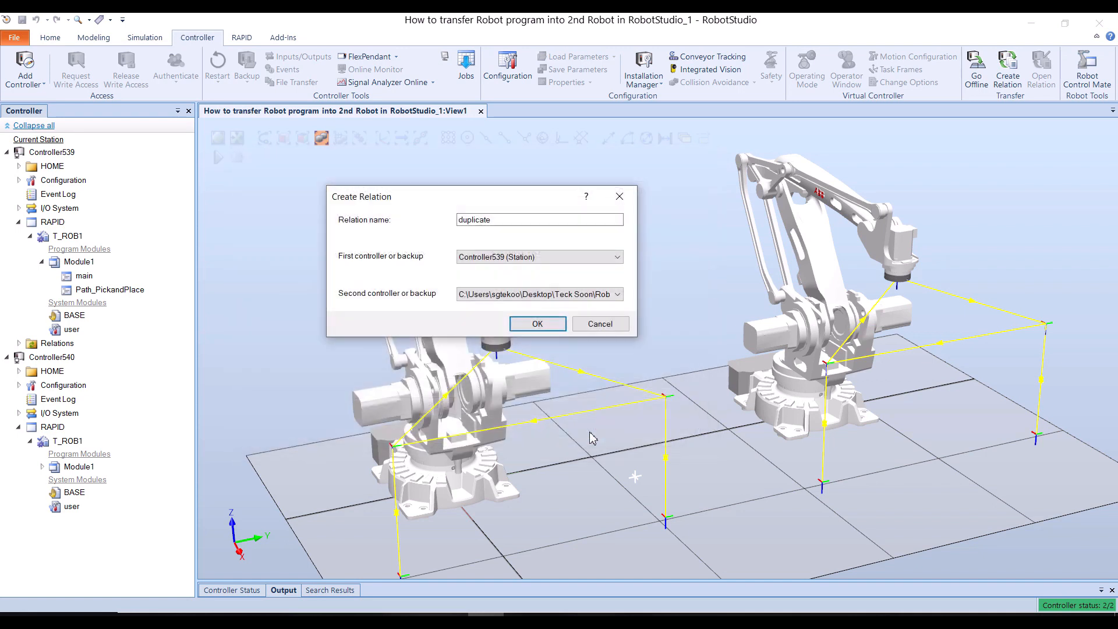
click(537, 324)
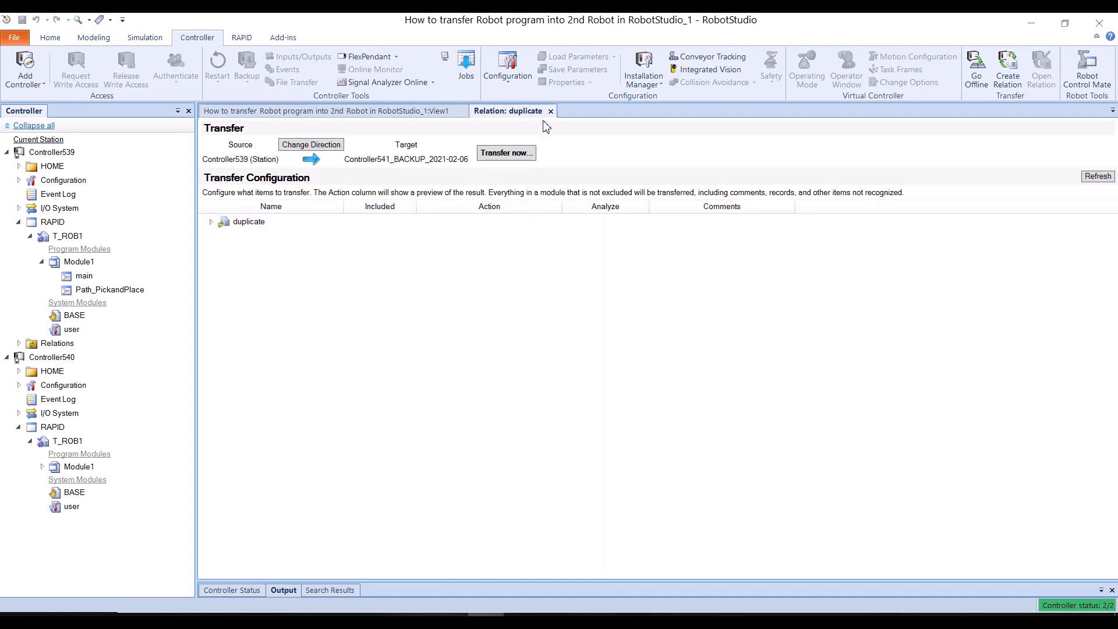
Transfer the included modules and data from Controller539 to the Controller541 backup, then close the duplicate relation.
click(211, 222)
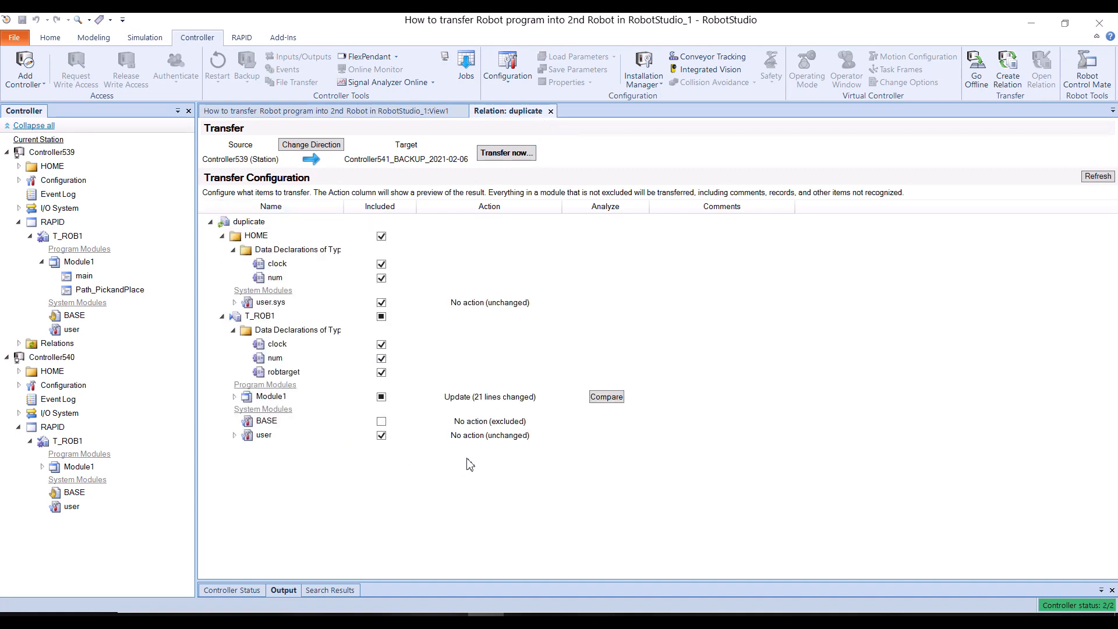
click(505, 153)
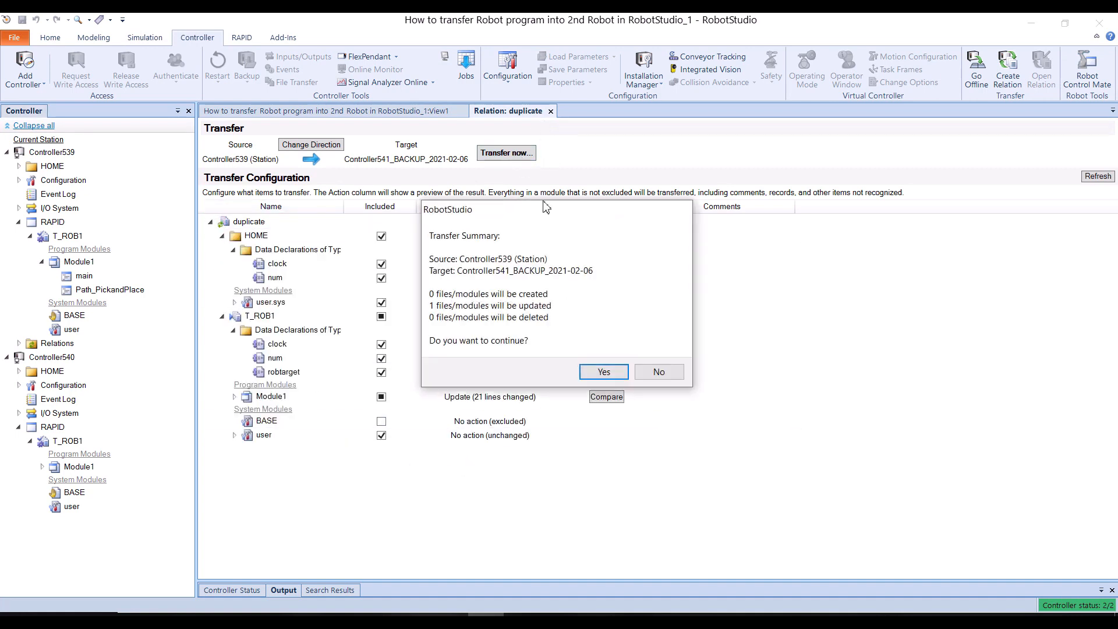
click(606, 371)
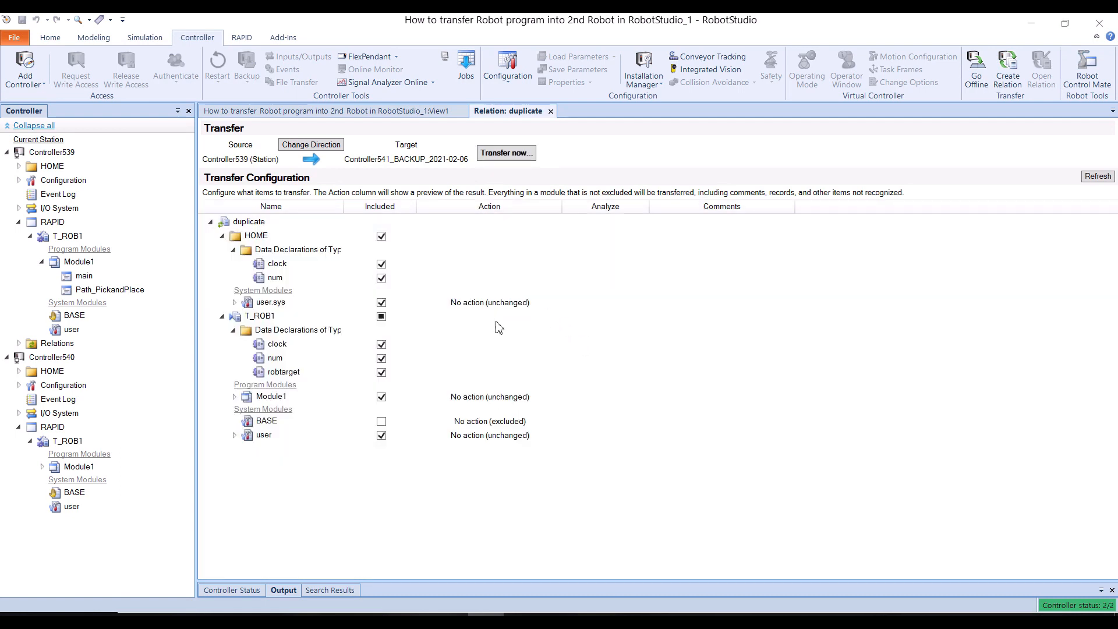
click(551, 111)
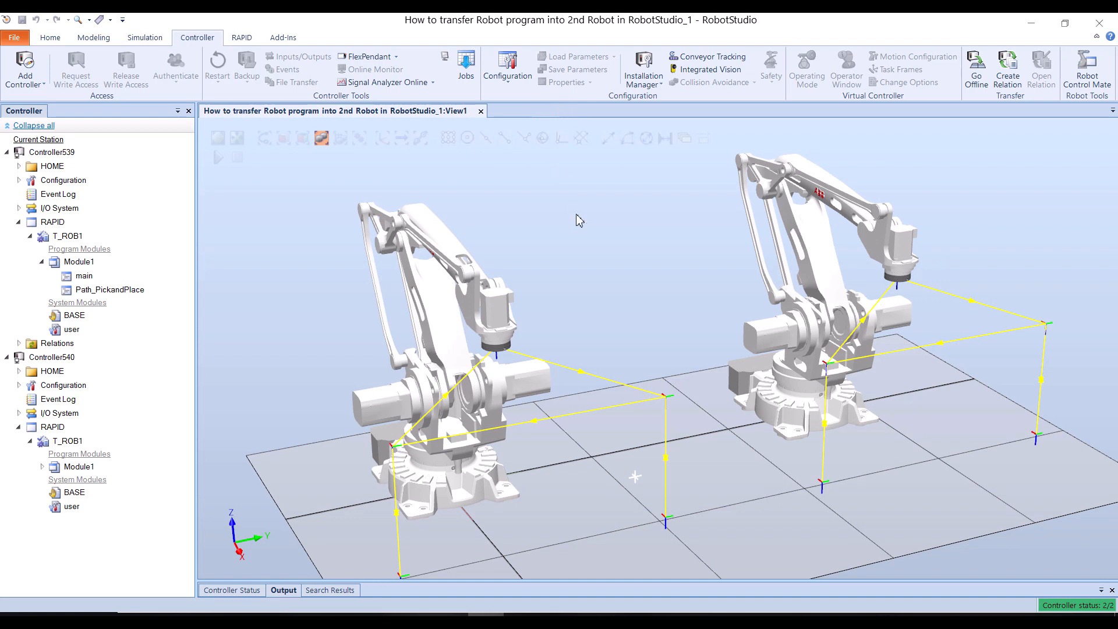
Switch to the Duplicate 1 station and restore Controller541 from the backup Controller541_BACKUP_2021-02-06.
click(451, 615)
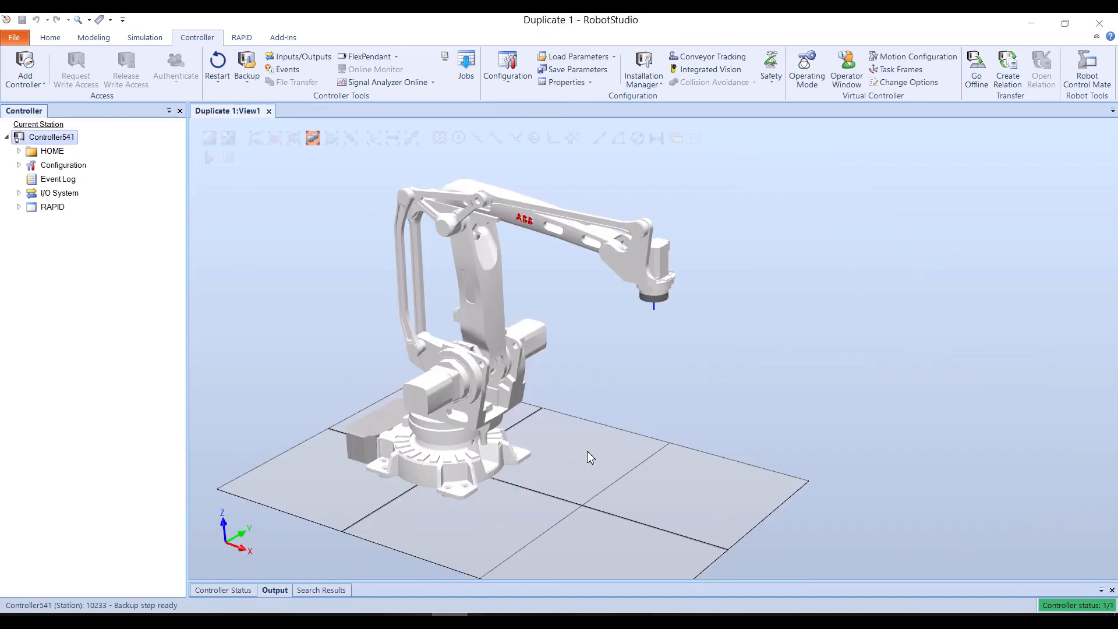
ctrl+shift+drag(754, 360, 747, 370)
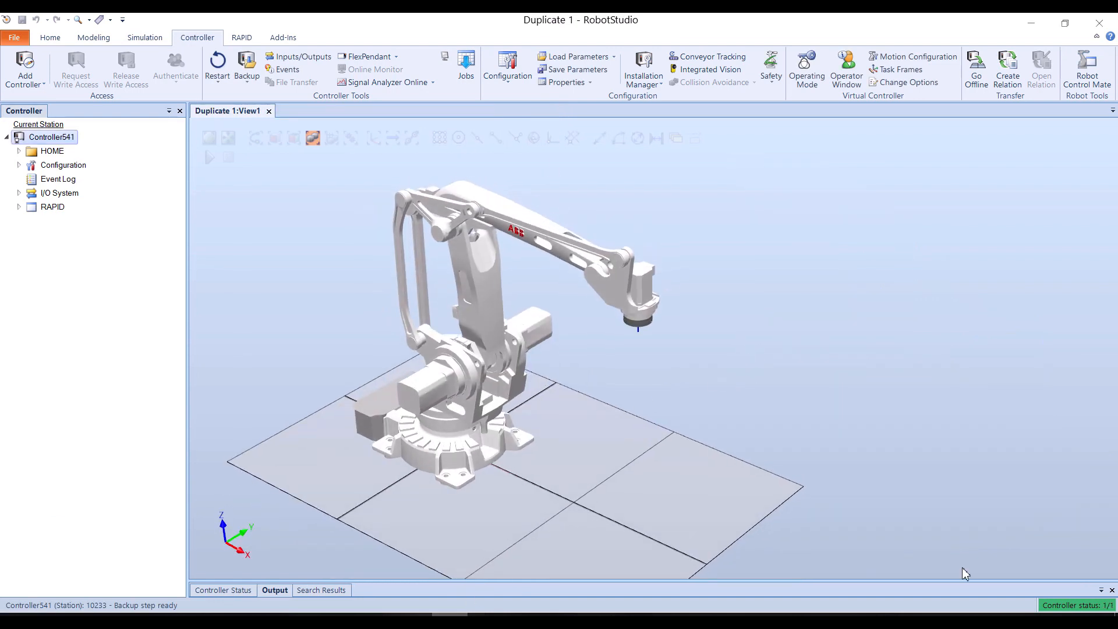
click(1068, 606)
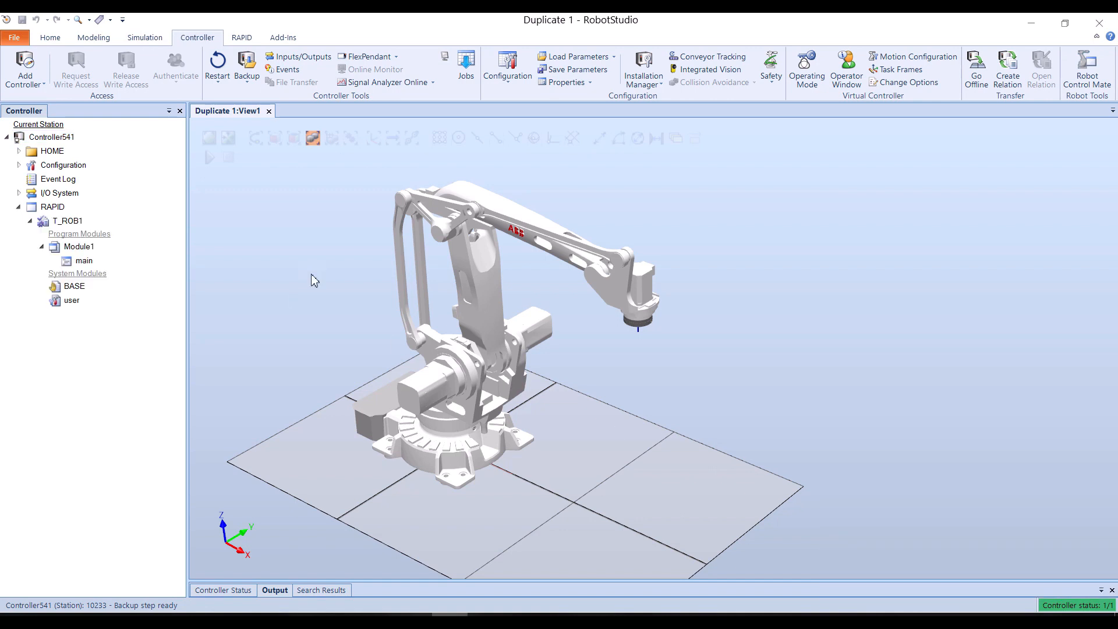
click(66, 138)
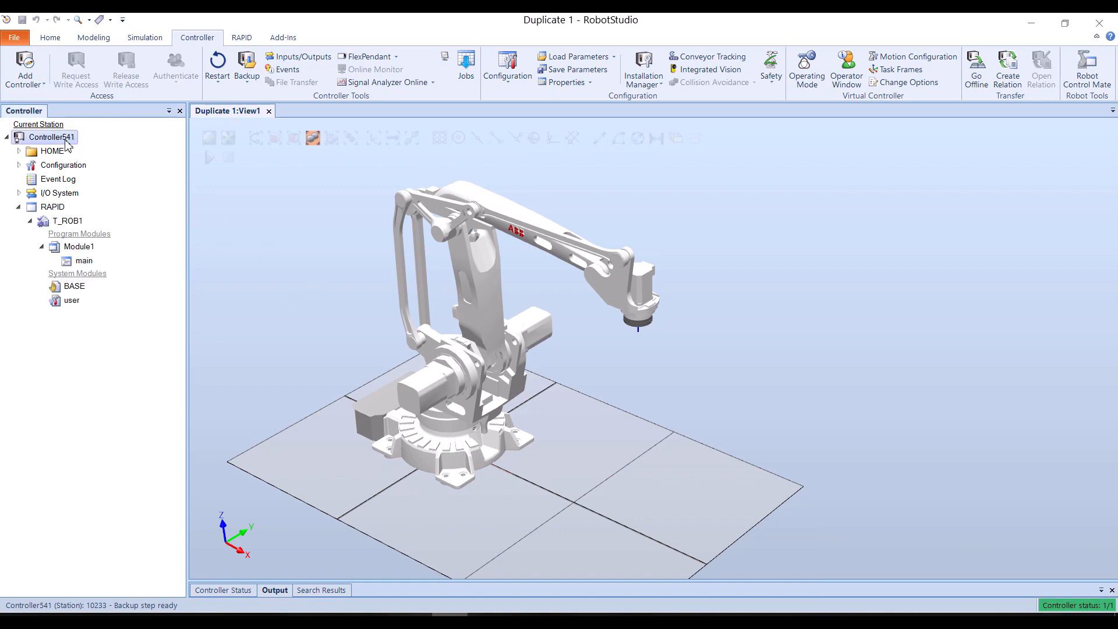
right_click(66, 140)
click(102, 165)
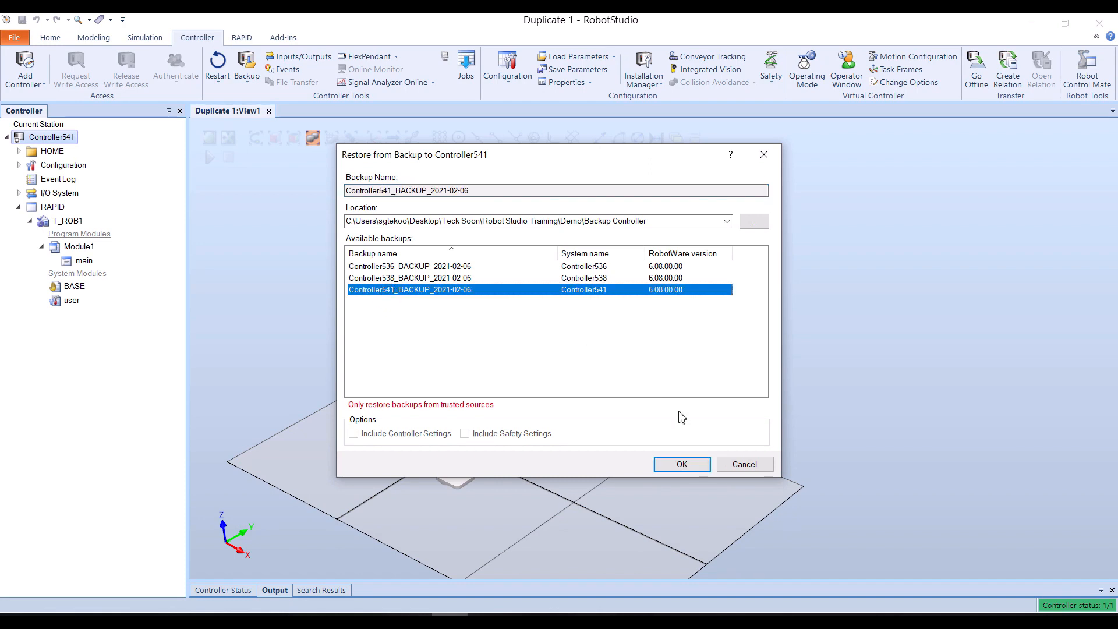
click(681, 464)
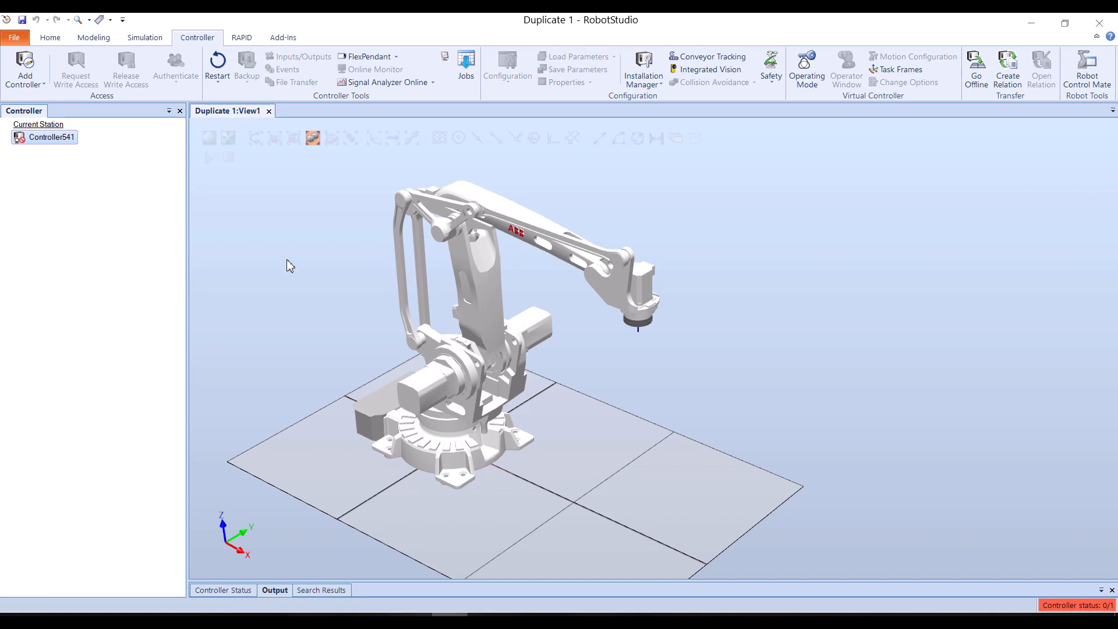
Open the Path_PickandPlace procedure of Controller541's Module1 in the RAPID editor.
click(30, 221)
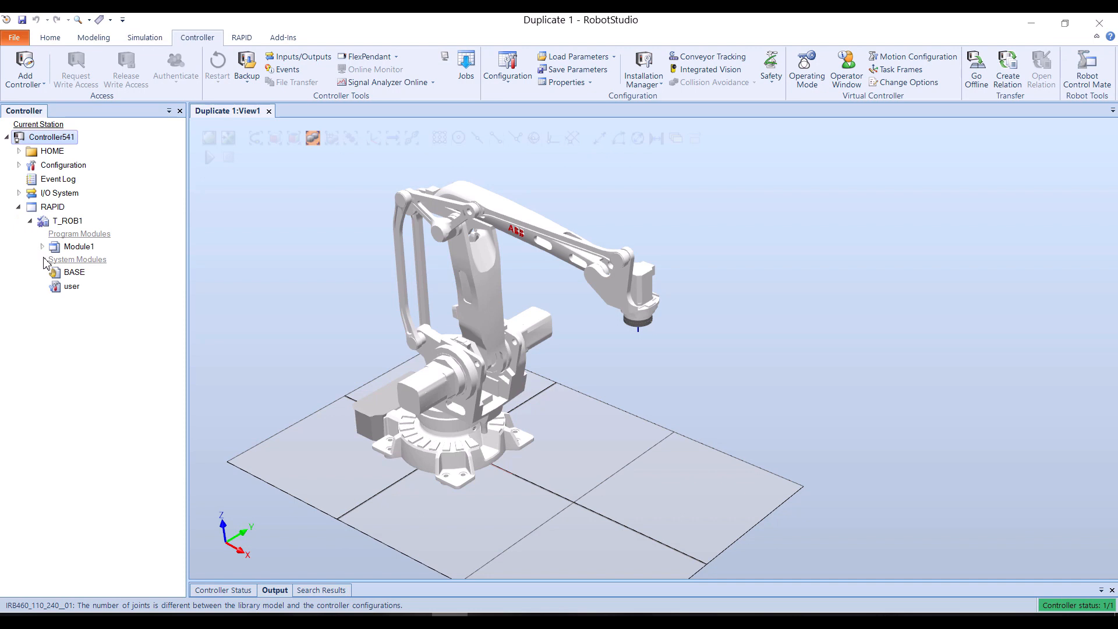
click(41, 246)
click(130, 282)
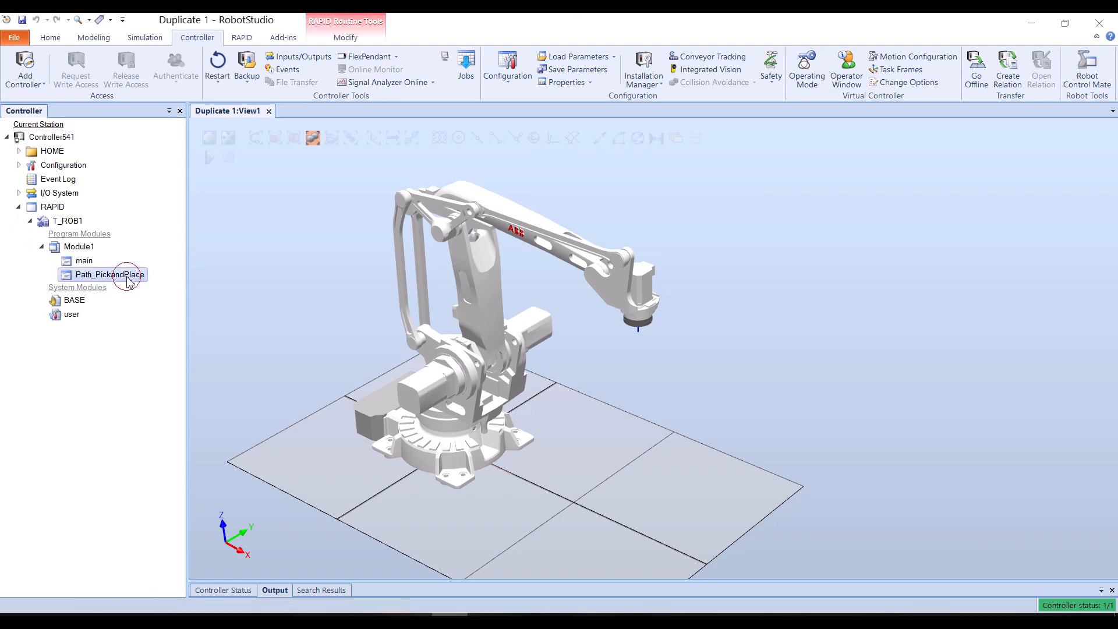
double_click(130, 282)
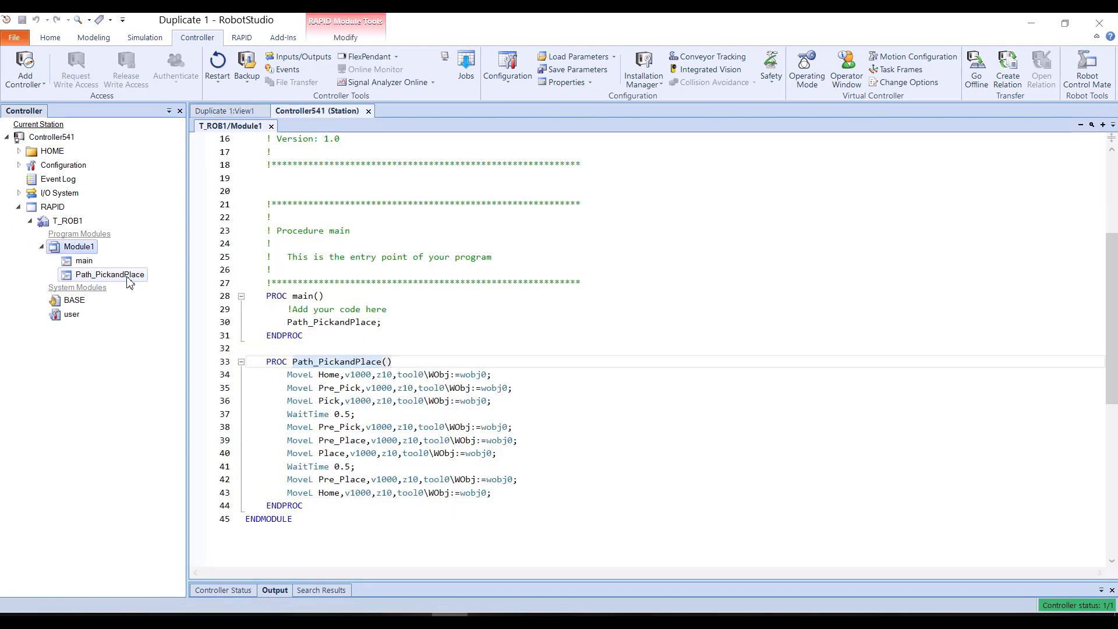
Synchronize all of Controller541's RAPID data to the station, including paths and targets, tooldata and workobjects.
click(241, 38)
click(130, 64)
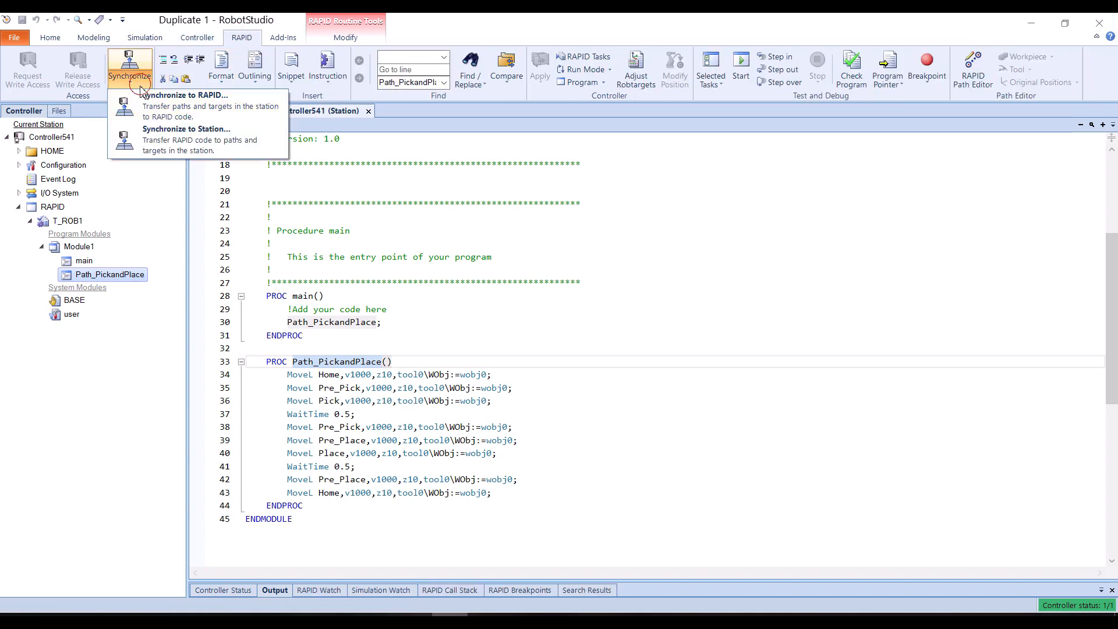
click(180, 143)
click(445, 178)
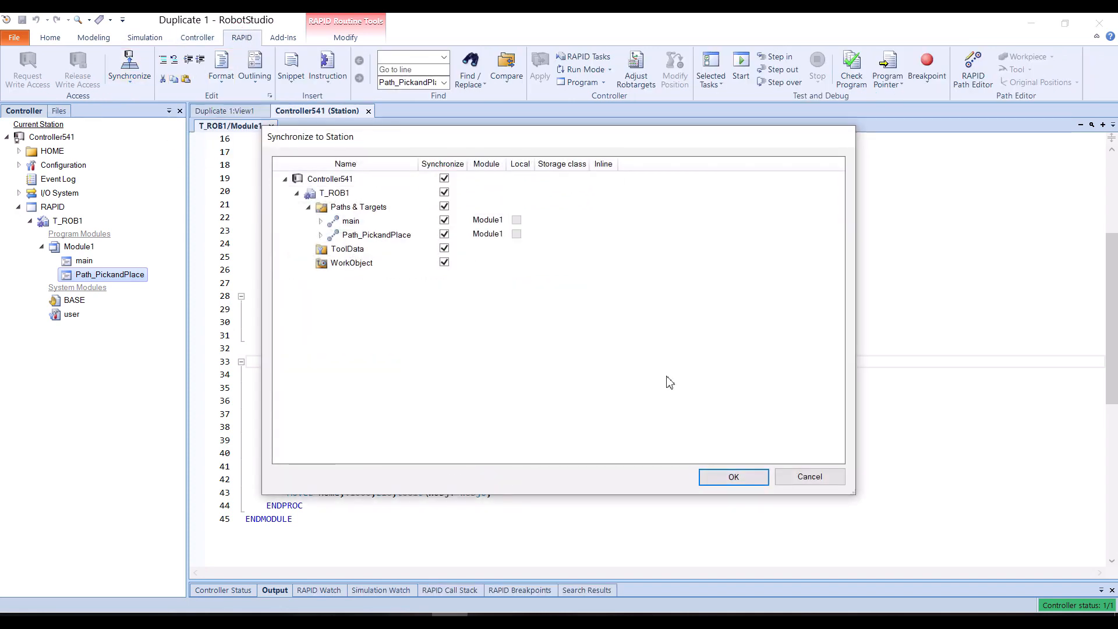
click(734, 478)
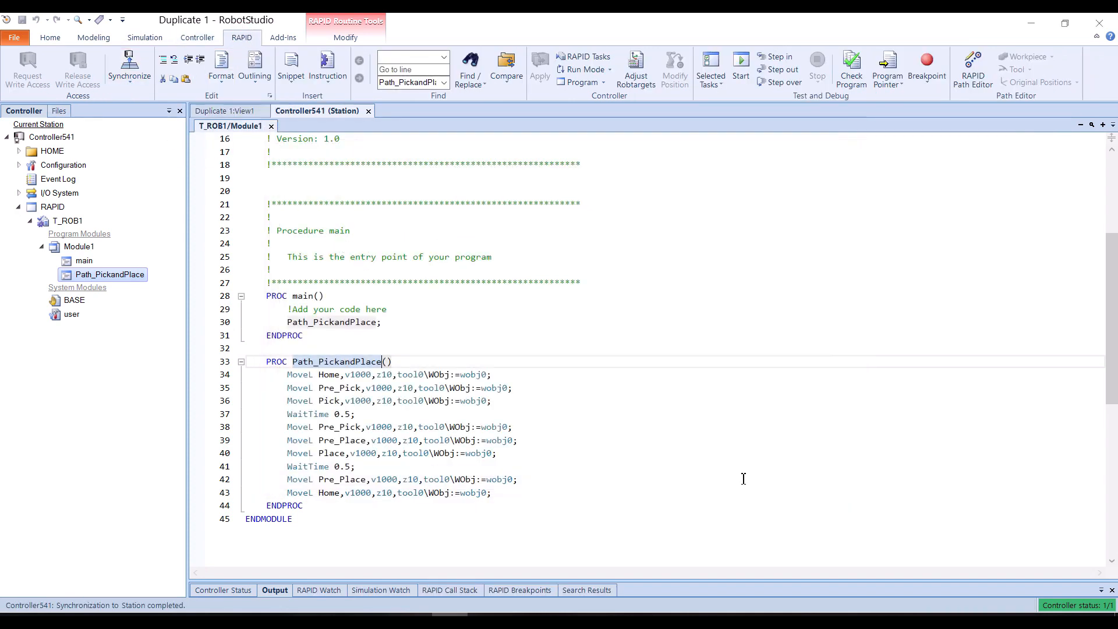
Run the simulation in the Duplicate 1 station and examine Controller541's procedures, wobj0 targets and robot path.
click(50, 37)
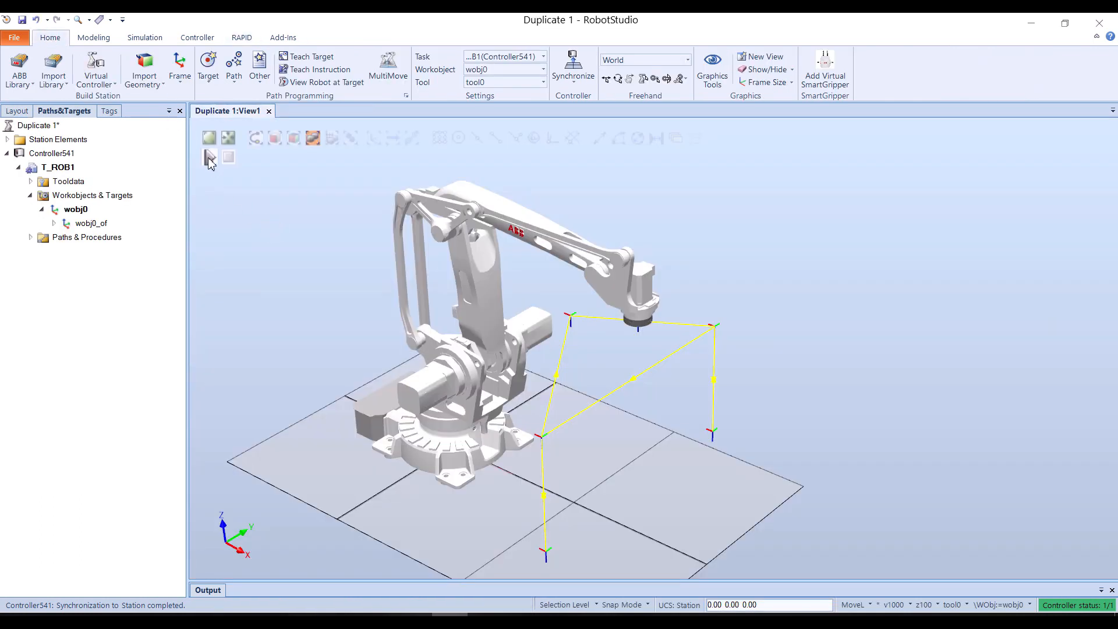
click(210, 157)
click(31, 237)
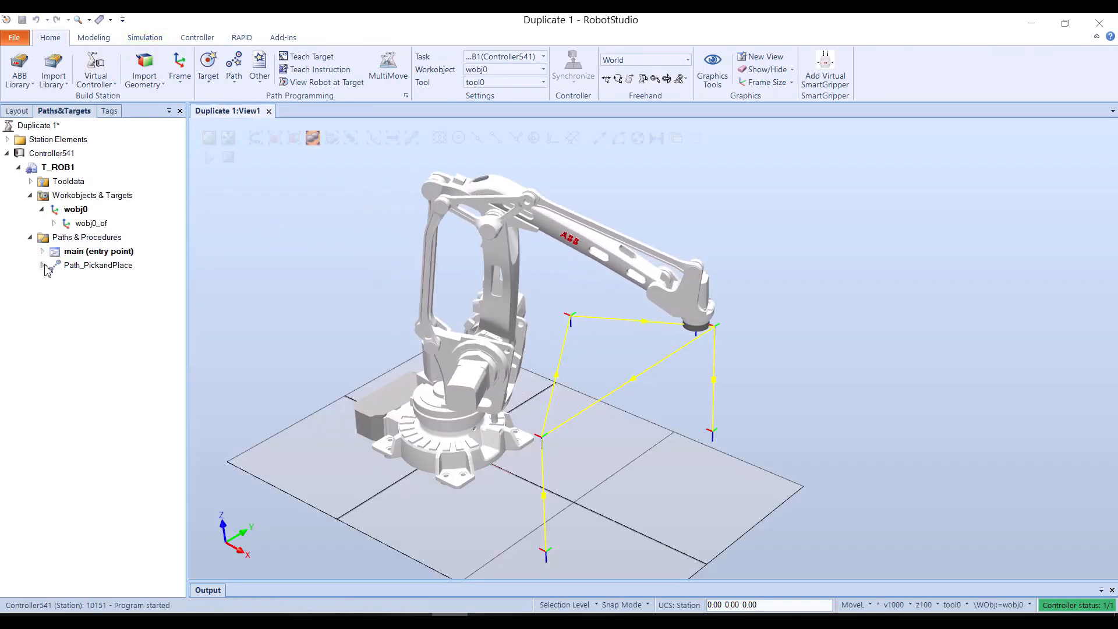
click(44, 266)
click(42, 251)
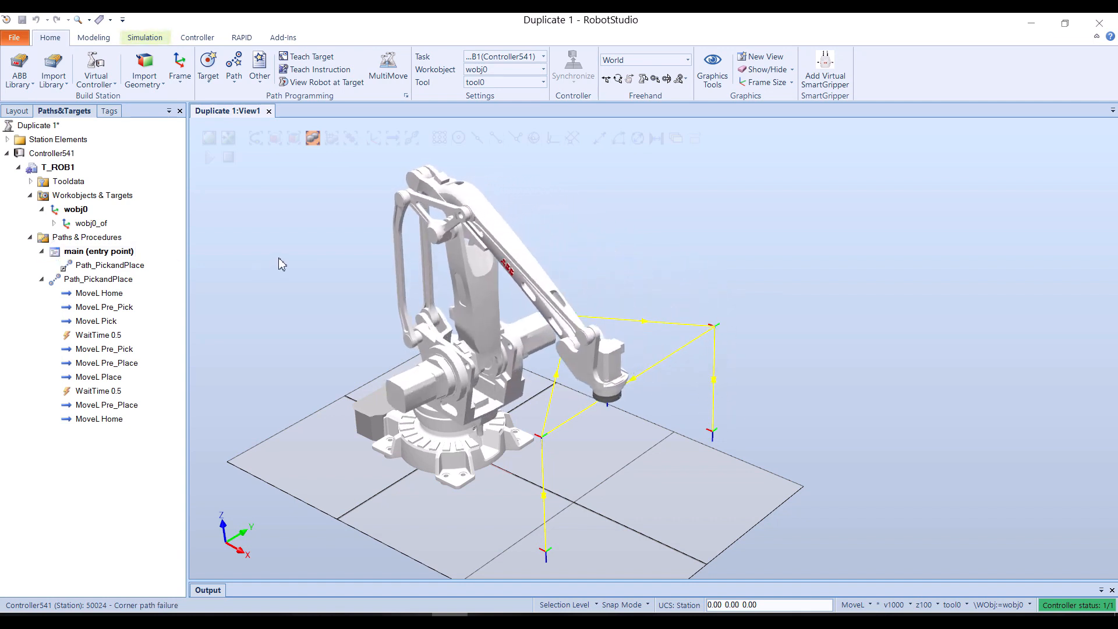
click(54, 223)
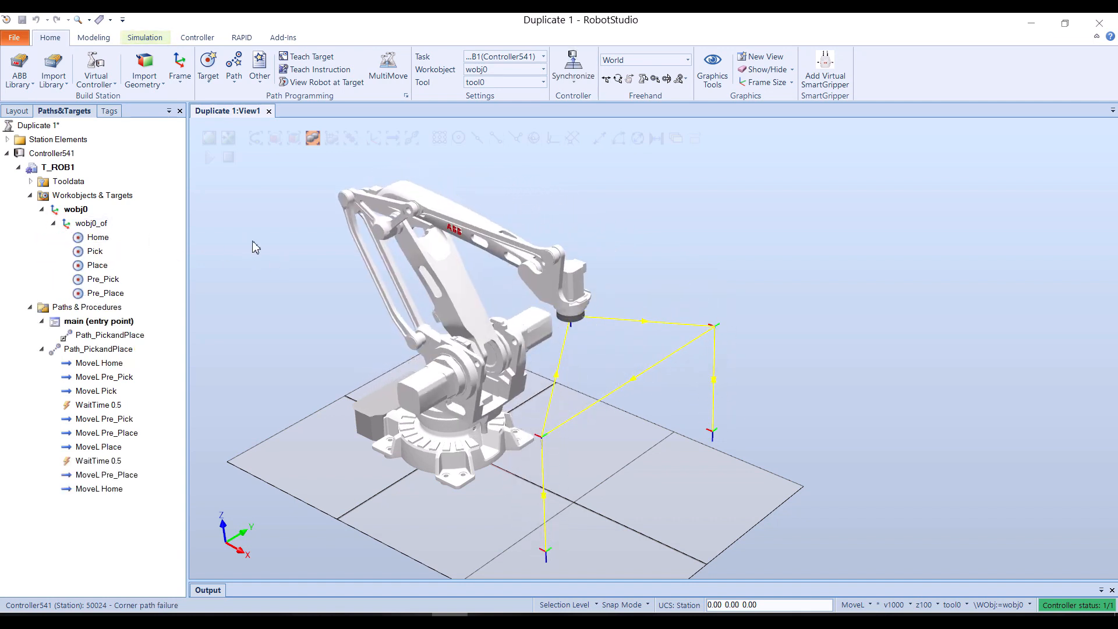
scroll(762, 322, down, 3)
scroll(596, 287, up, 2)
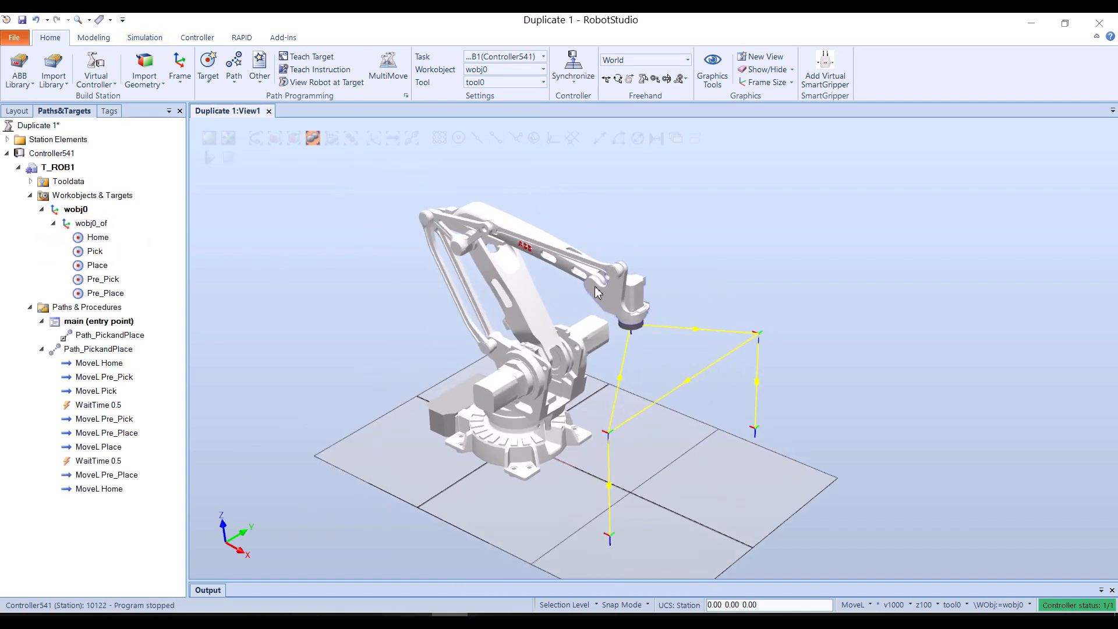
ctrl+shift+drag(710, 318, 721, 294)
ctrl+shift+drag(721, 295, 711, 291)
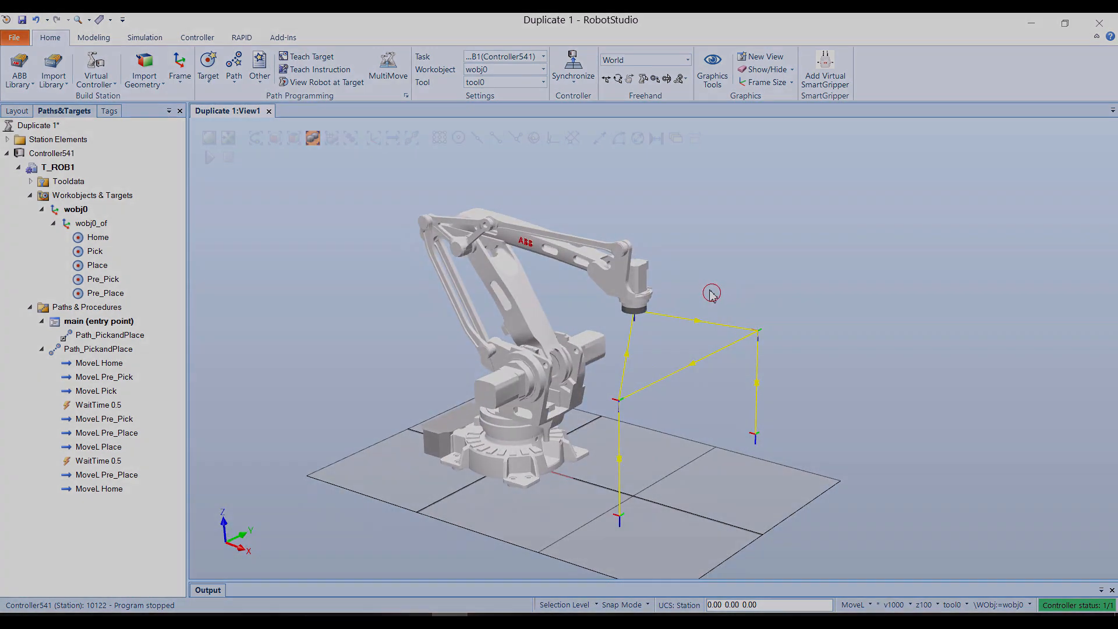